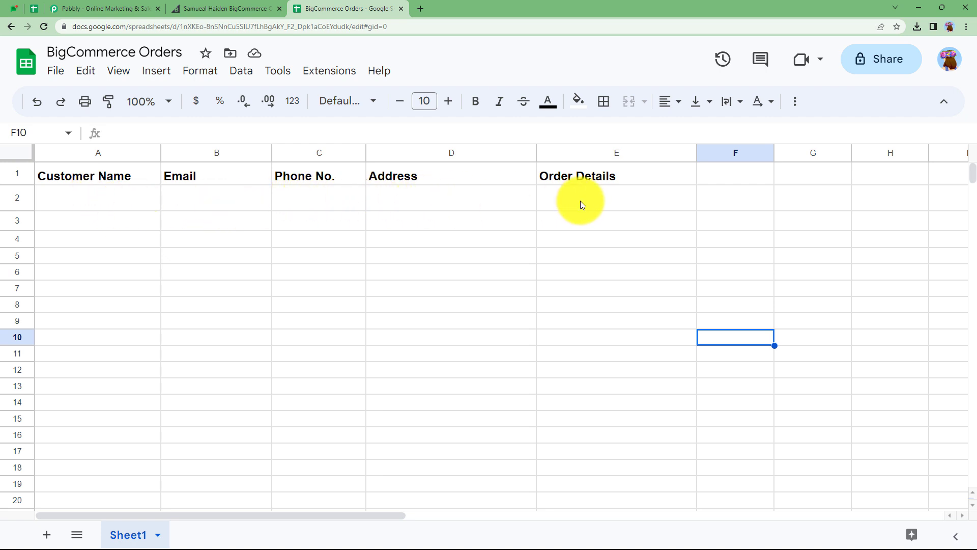
# - Compare the BigCommerce Orders sheet's column headers with the BigCommerce store dashboard
pyautogui.click(221, 8)
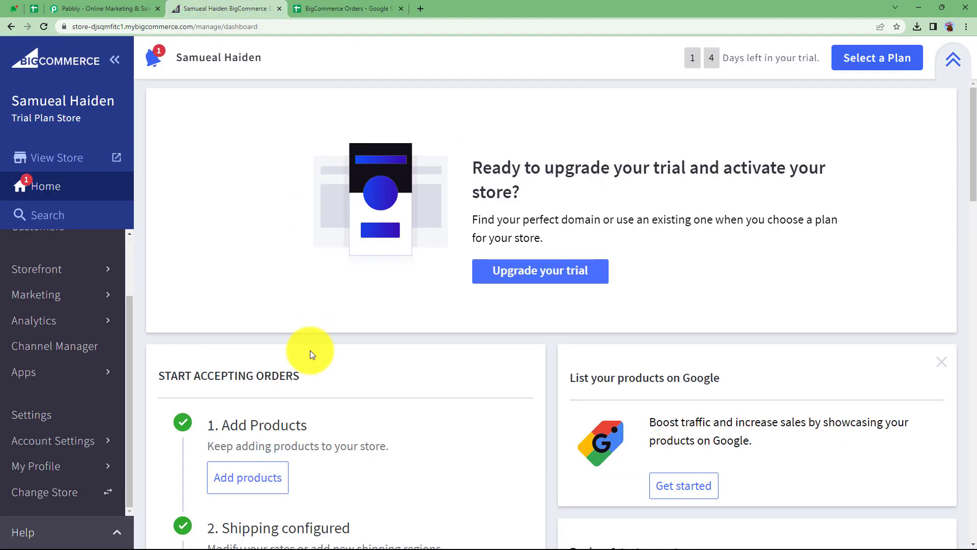
pyautogui.click(359, 8)
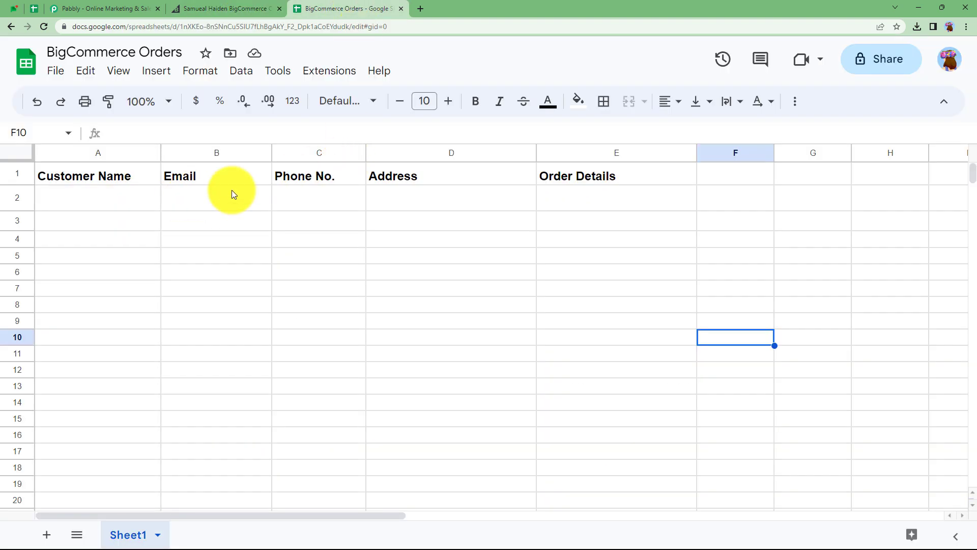
pyautogui.click(204, 8)
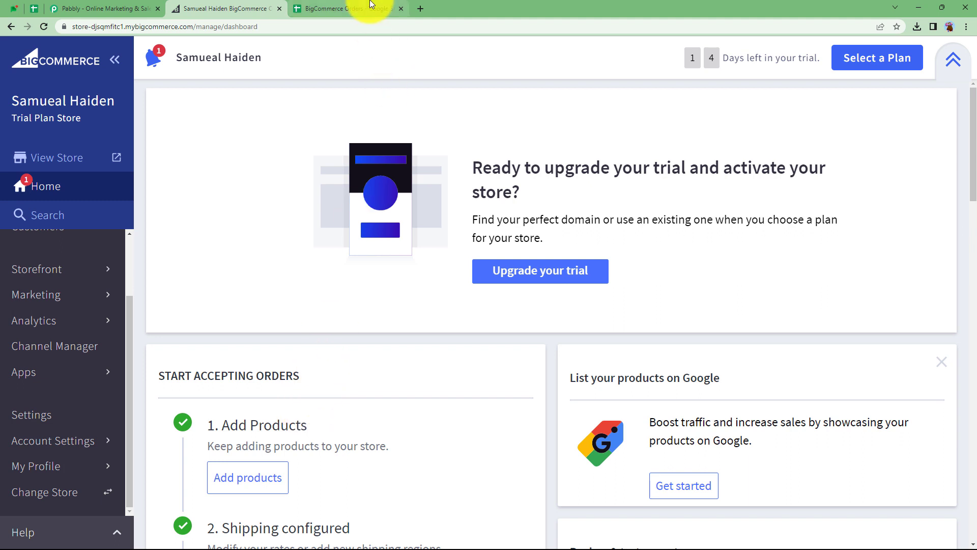
pyautogui.click(356, 9)
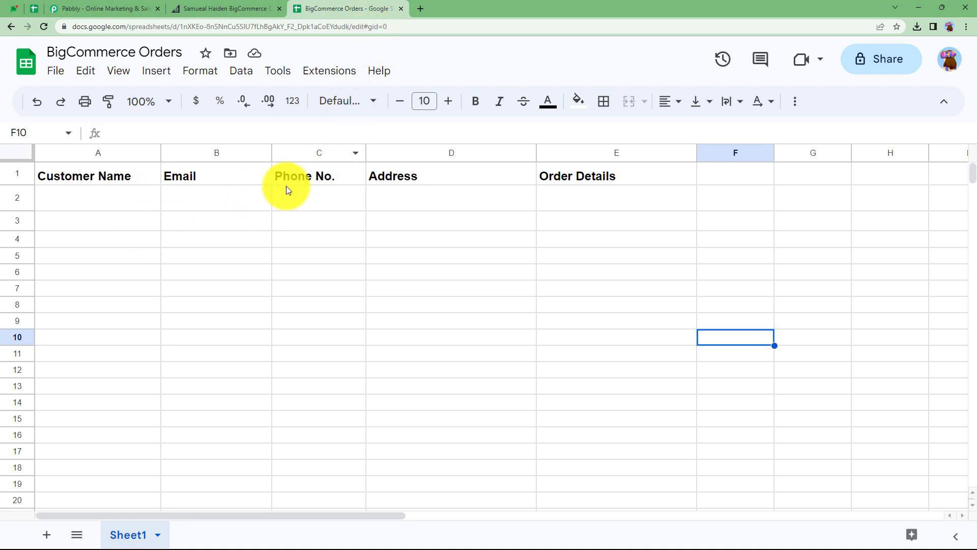
# - Sign in to Pabbly and open Pabbly Connect from the list of apps
pyautogui.click(130, 8)
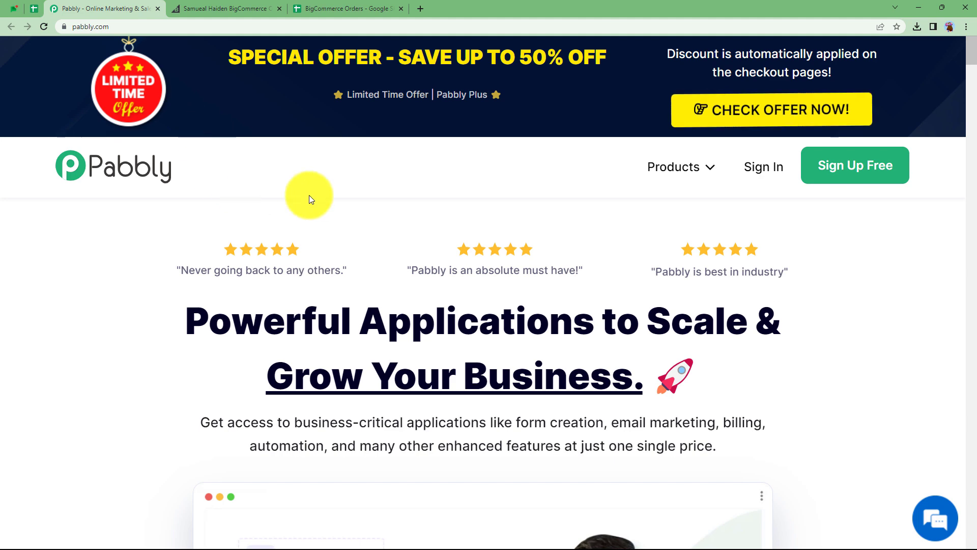
pyautogui.click(763, 167)
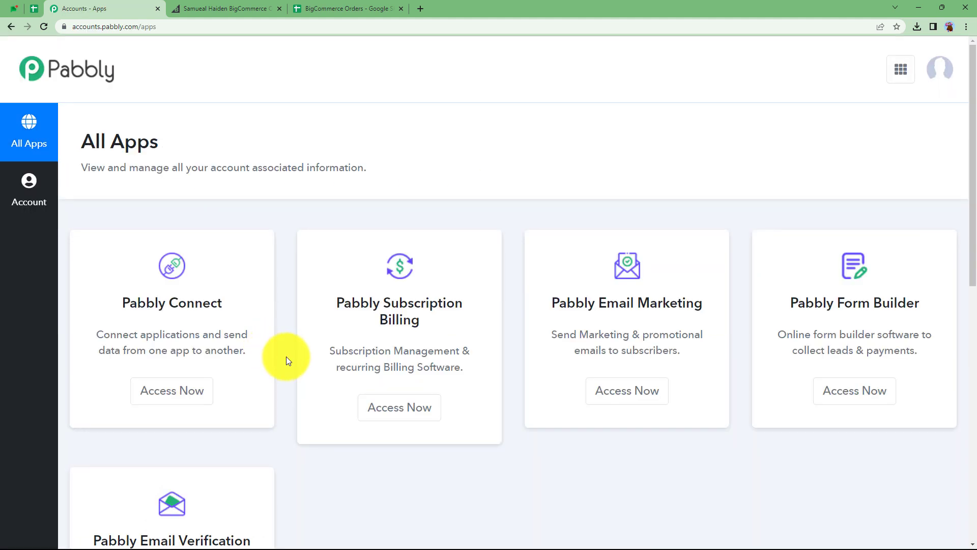
pyautogui.scroll(-3, 286, 358)
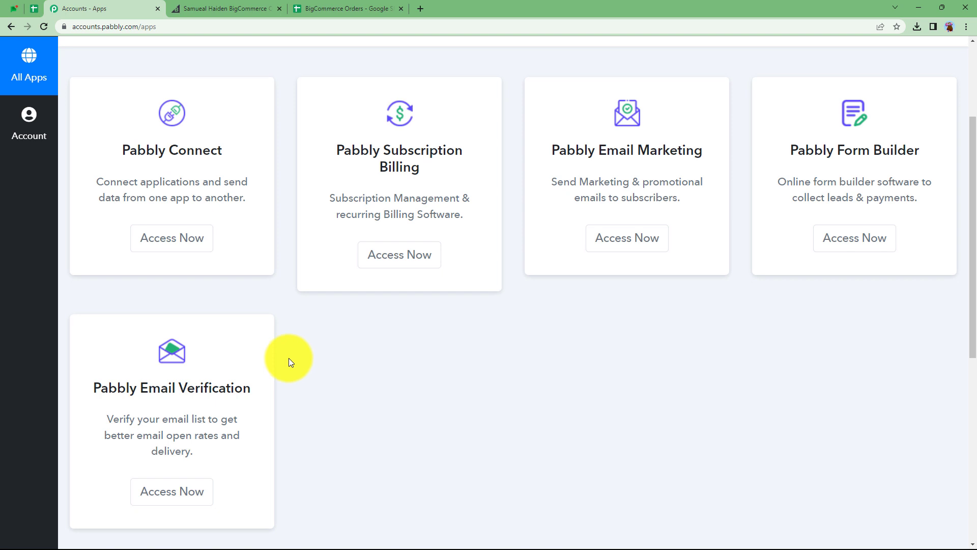
pyautogui.click(178, 240)
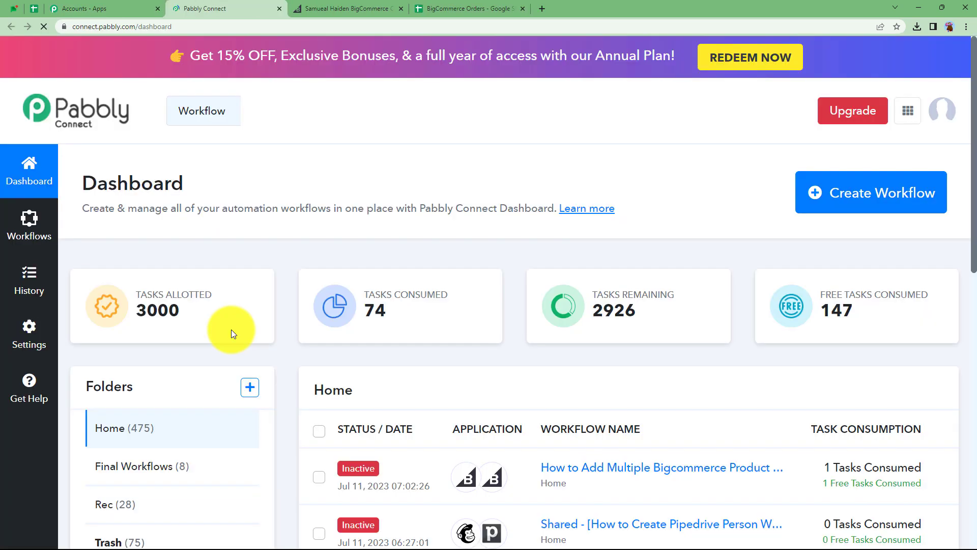
# - Create a new workflow named Add Multiple BigCommerce Products to Google Sheets
pyautogui.moveTo(97, 183); pyautogui.dragTo(198, 187)
pyautogui.click(221, 179)
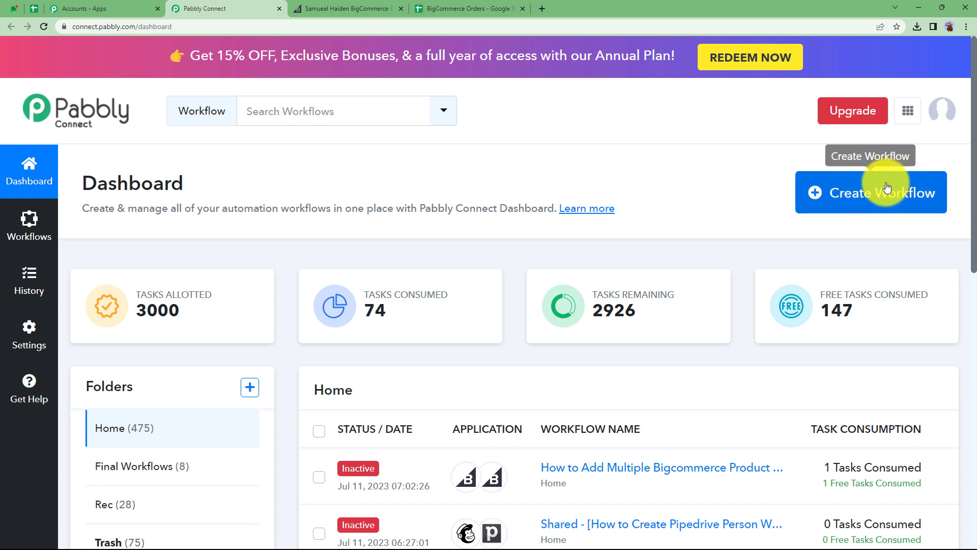
pyautogui.click(886, 205)
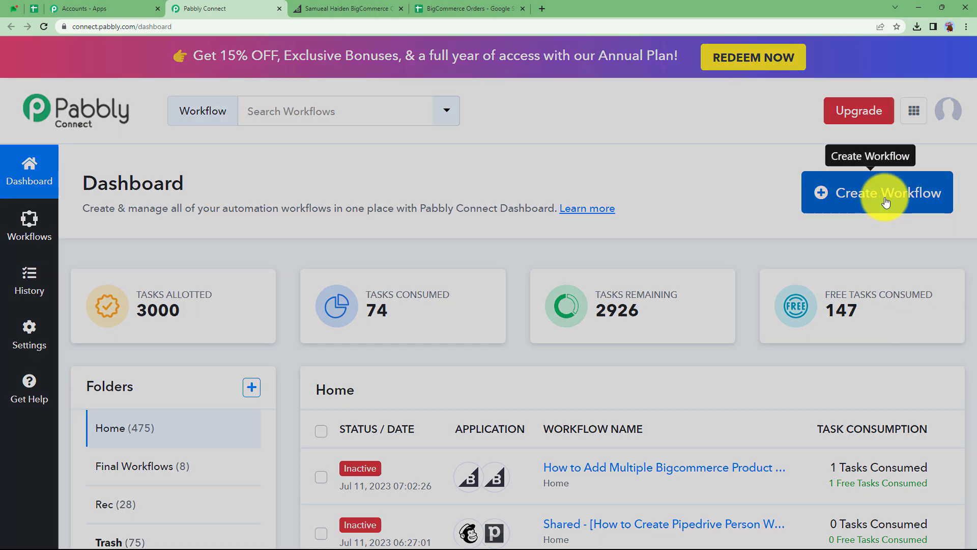
pyautogui.click(502, 298)
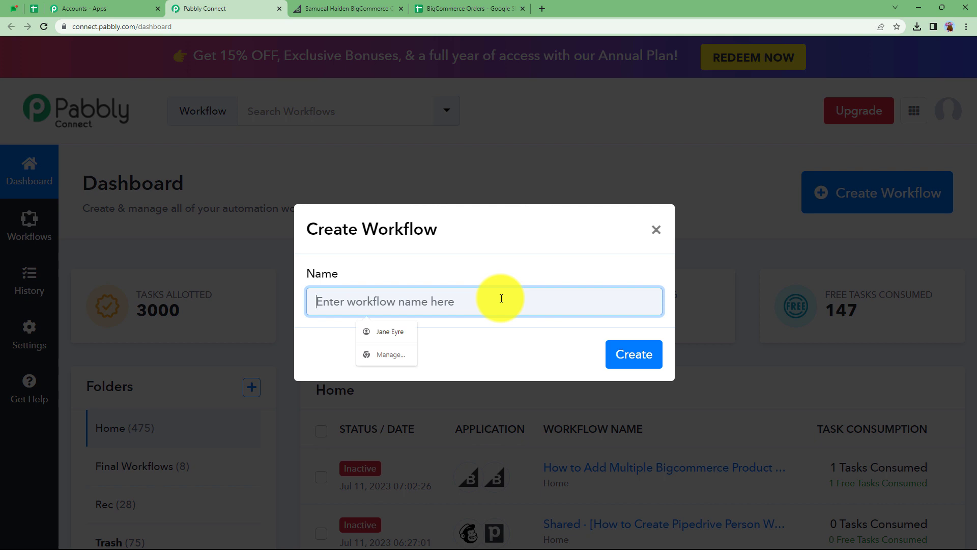
pyautogui.write('Add Multiple BigCommerce P')
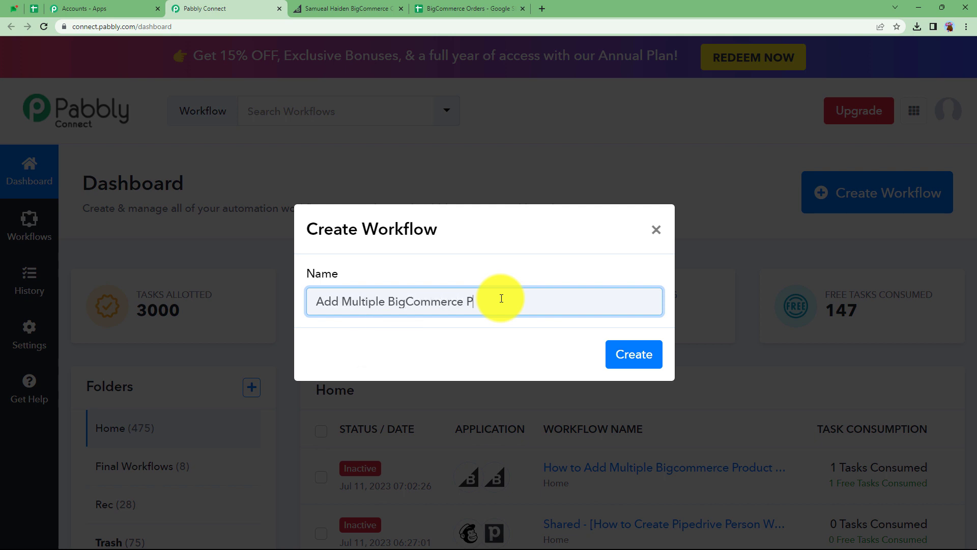
pyautogui.write('roducts to Google Sheets')
pyautogui.click(630, 351)
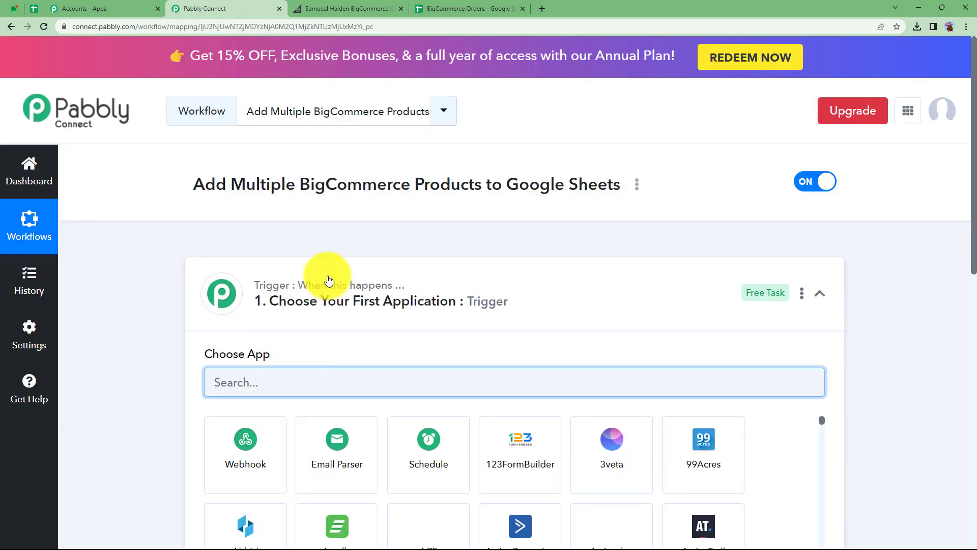
pyautogui.click(327, 301)
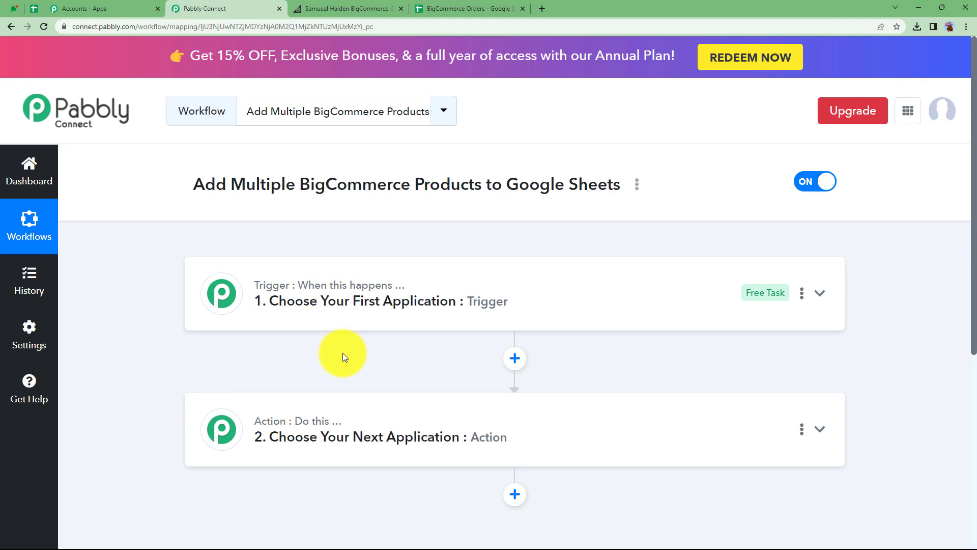
pyautogui.click(336, 6)
pyautogui.click(469, 6)
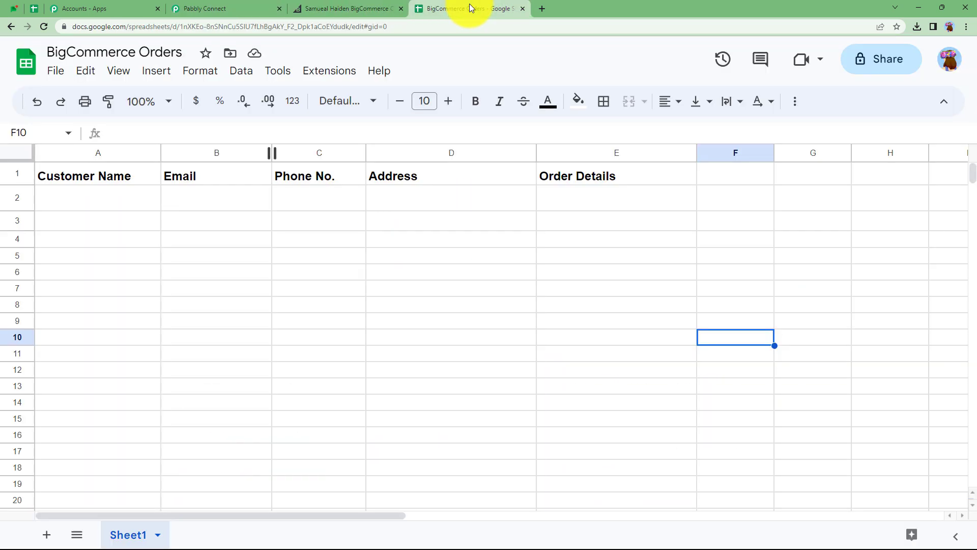
pyautogui.click(244, 9)
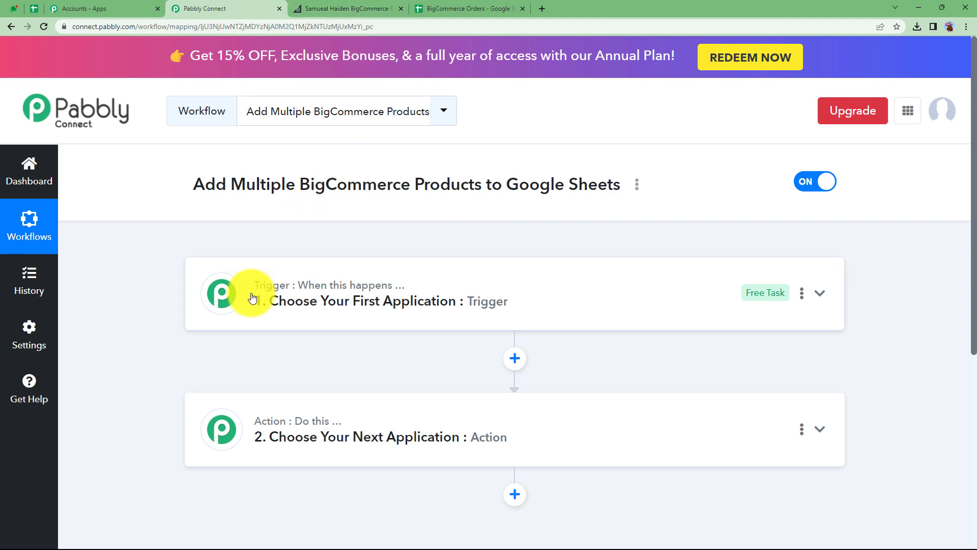
# - Choose BigCommerce as the trigger application by searching the app list
pyautogui.moveTo(268, 296)
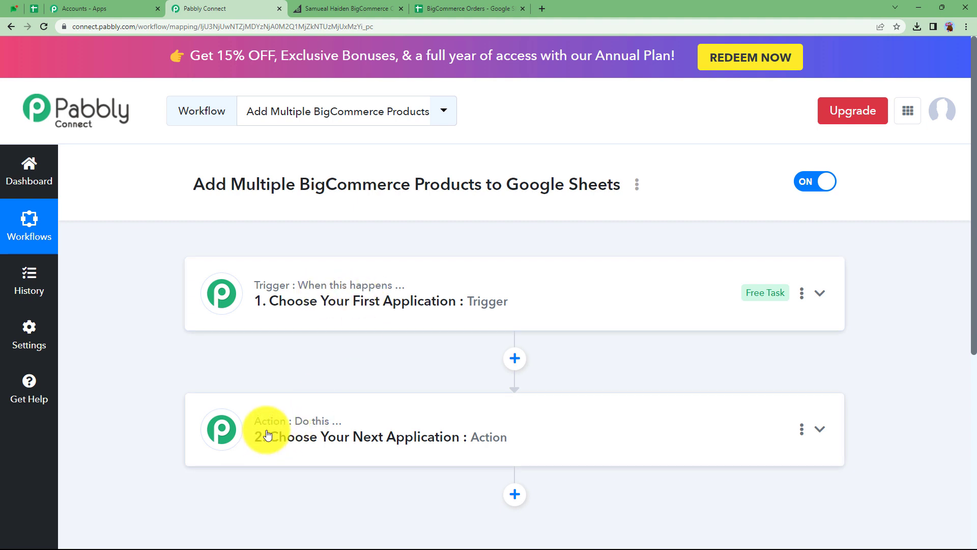
pyautogui.click(315, 316)
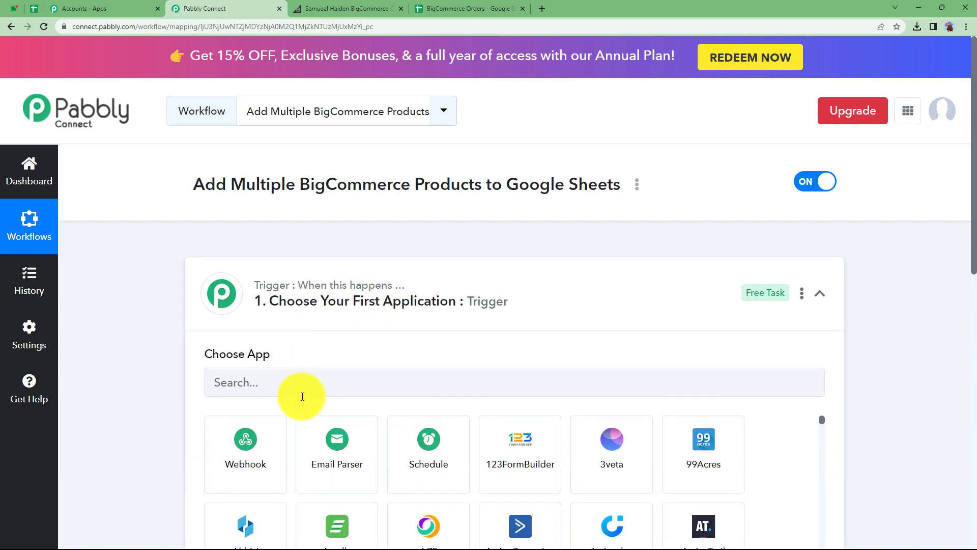
pyautogui.scroll(-2, 285, 370)
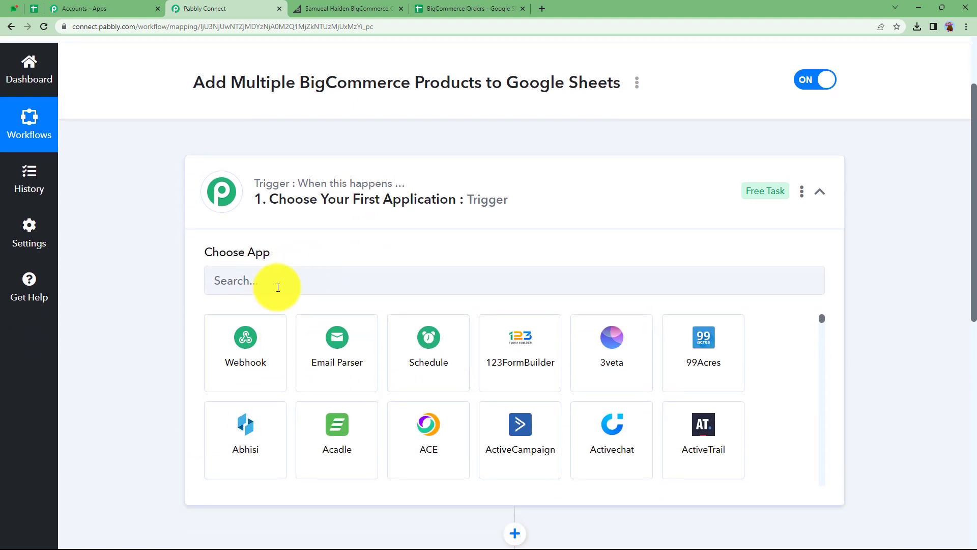
pyautogui.click(307, 282)
pyautogui.write('bigc')
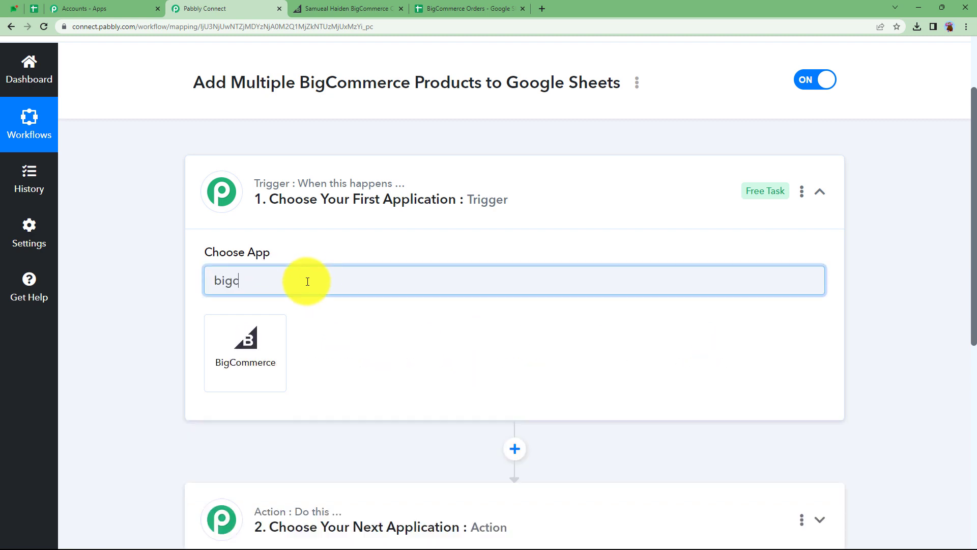
pyautogui.click(260, 334)
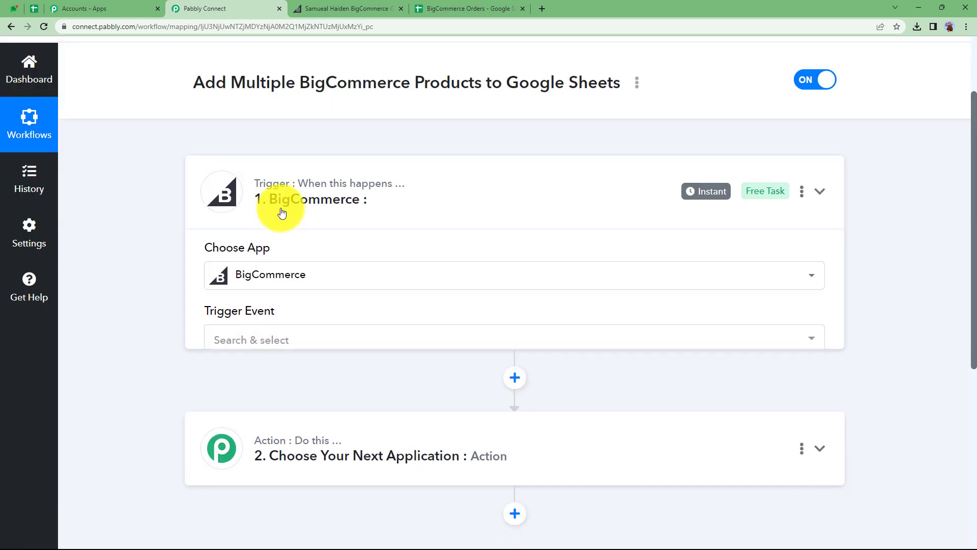
# - Choose Google Sheets as the action step's application by searching for it
pyautogui.click(282, 212)
pyautogui.click(278, 318)
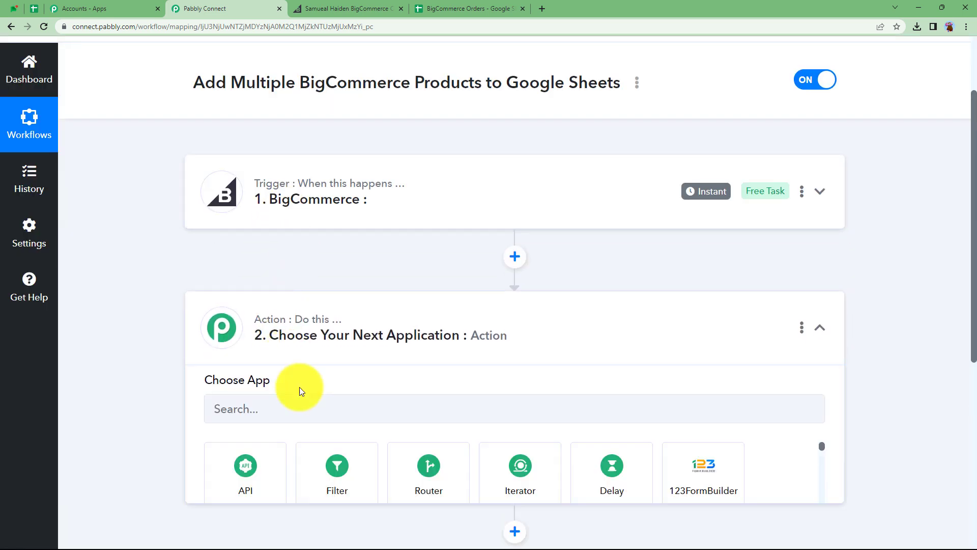
pyautogui.click(298, 410)
pyautogui.write('googl')
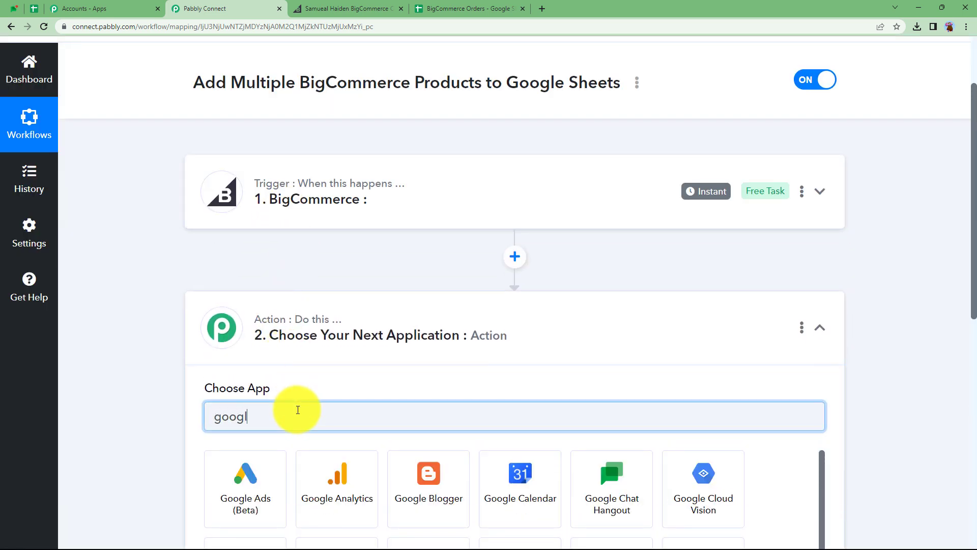
pyautogui.write('e s')
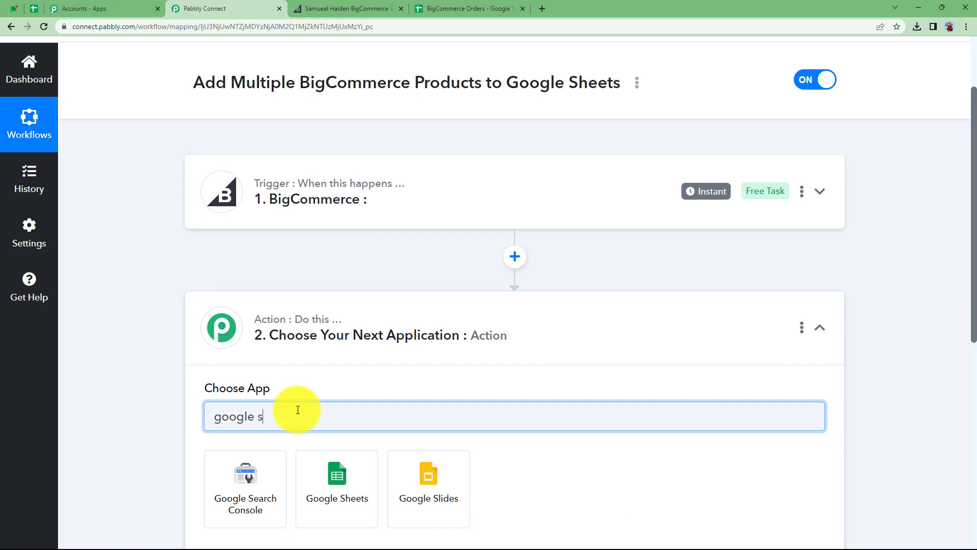
pyautogui.click(348, 468)
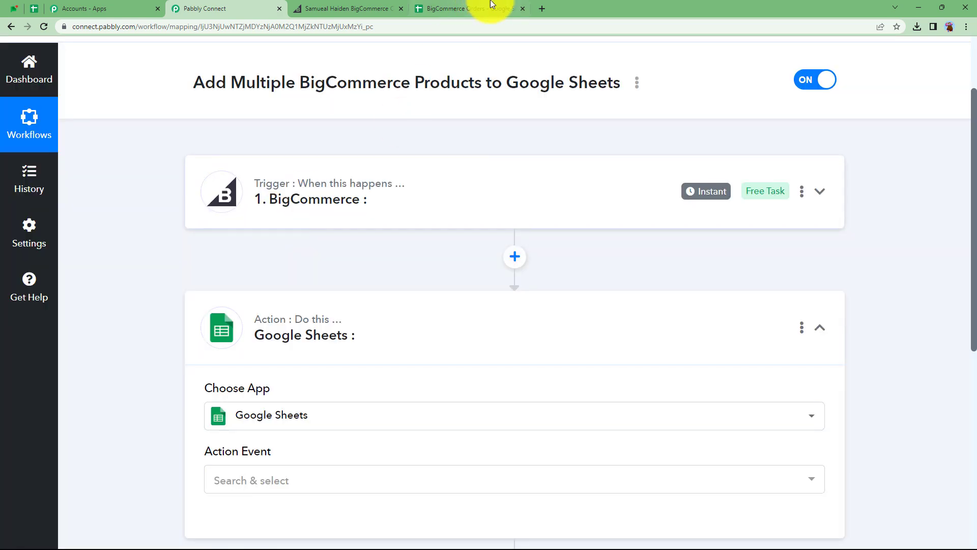
# - Set the BigCommerce trigger event to New Order Created
pyautogui.click(492, 6)
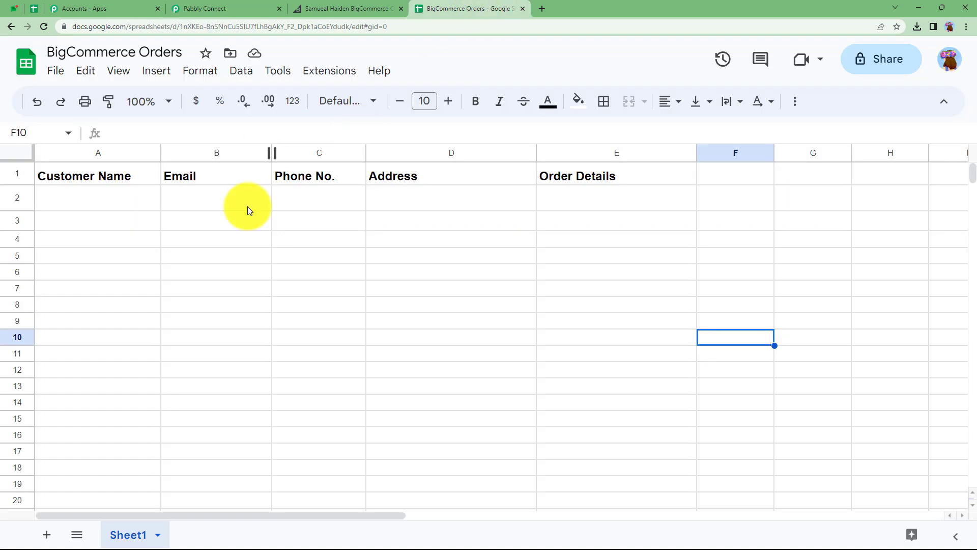
pyautogui.click(259, 6)
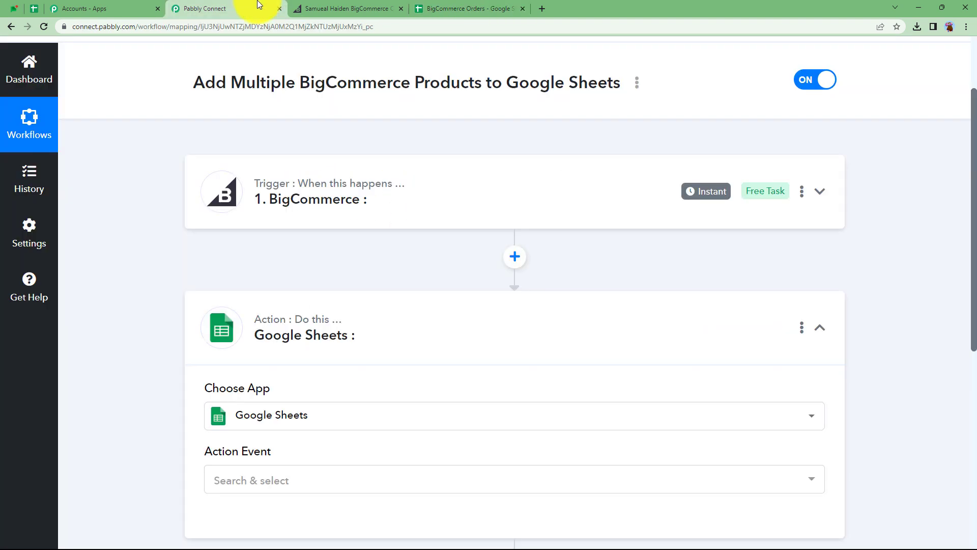
pyautogui.click(315, 330)
pyautogui.click(362, 209)
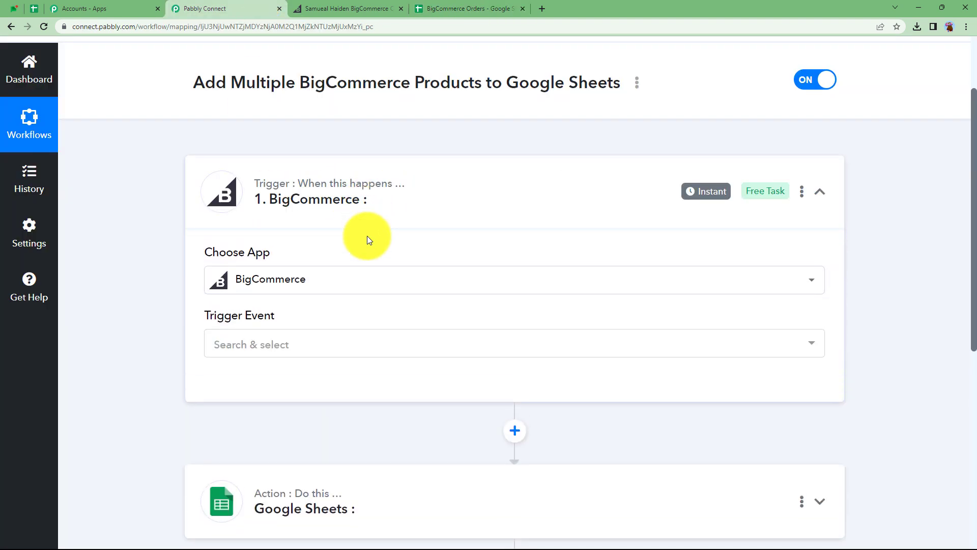
pyautogui.click(316, 344)
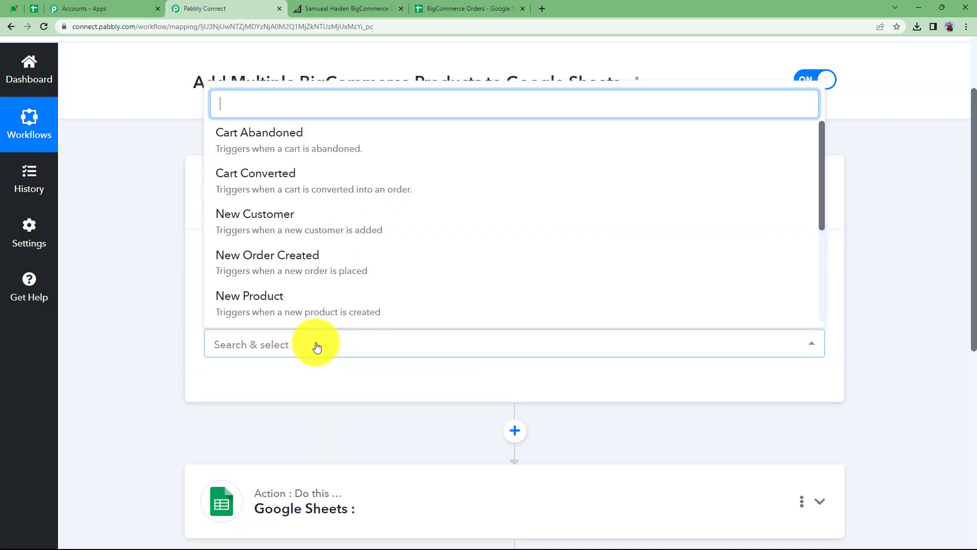
pyautogui.click(298, 265)
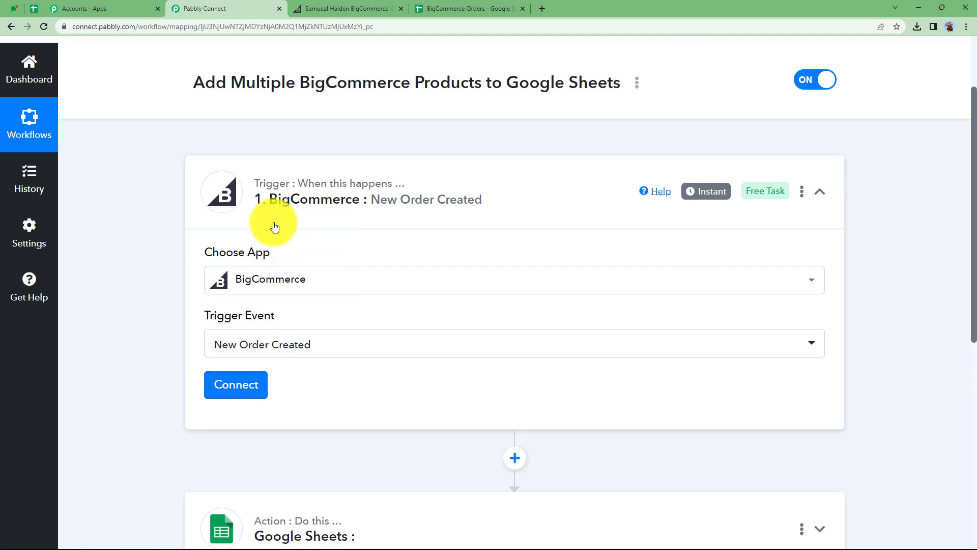
# - Start adding a new BigCommerce connection for the trigger and review the Client Id, Access Token and Store Hash Key fields
pyautogui.click(241, 390)
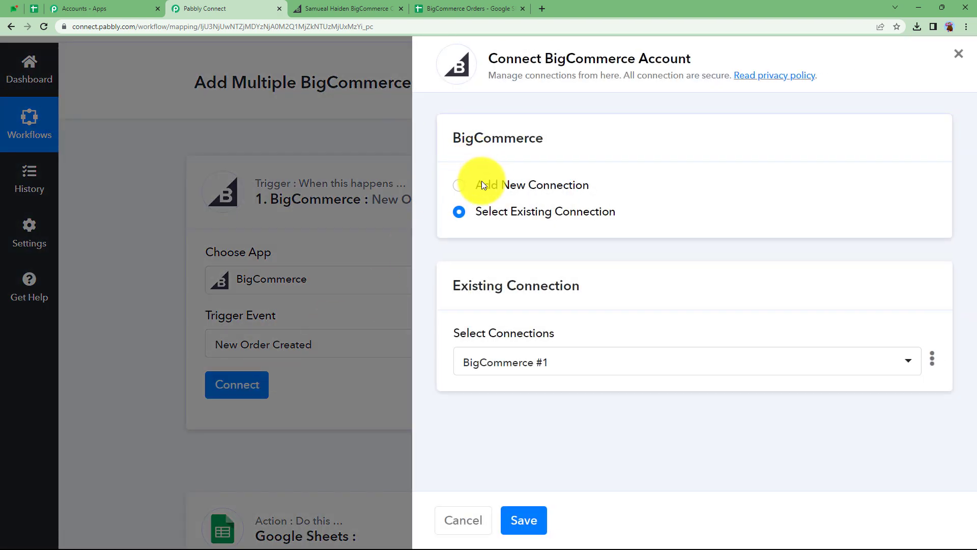
pyautogui.click(482, 185)
pyautogui.scroll(-4, 497, 310)
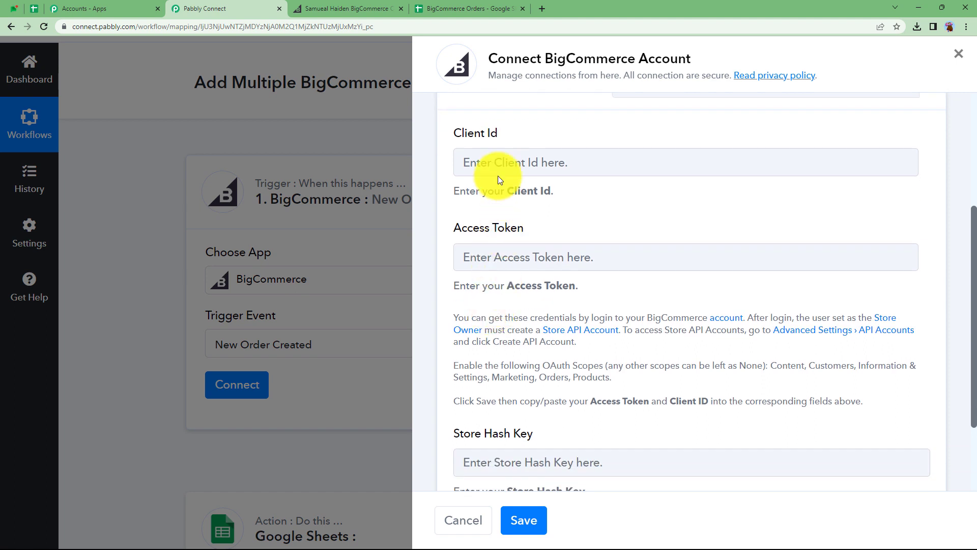
pyautogui.click(494, 159)
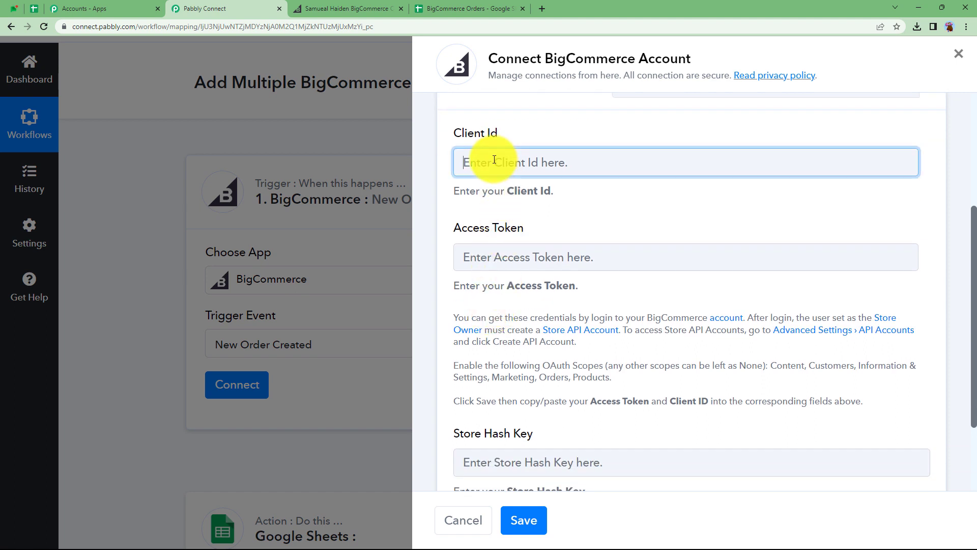
pyautogui.click(502, 256)
pyautogui.scroll(-2, 478, 336)
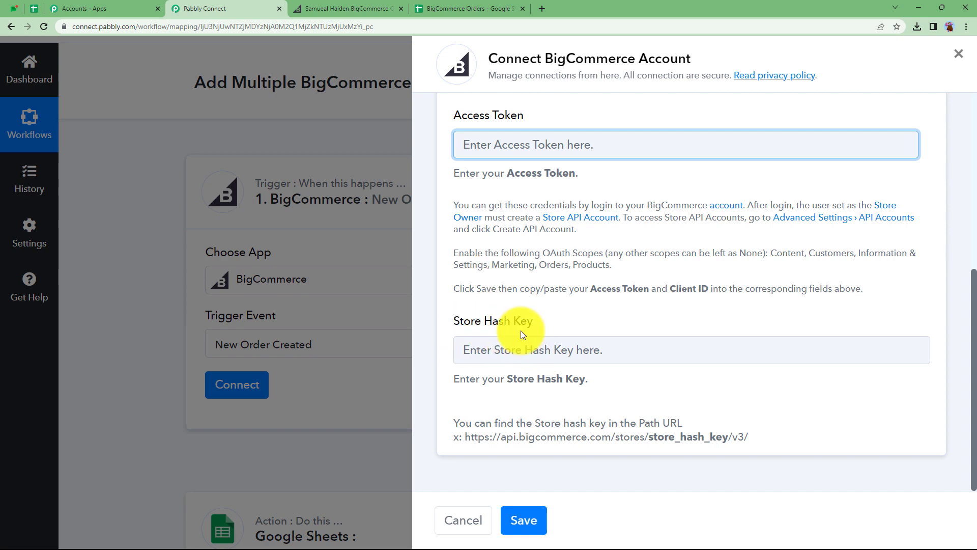
pyautogui.moveTo(451, 201); pyautogui.dragTo(867, 304)
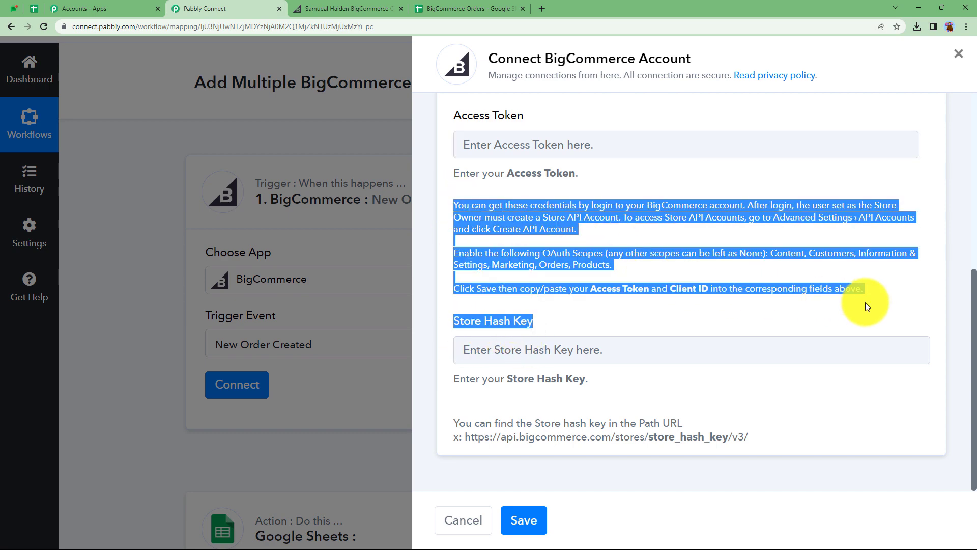
pyautogui.click(899, 299)
pyautogui.scroll(3, 622, 247)
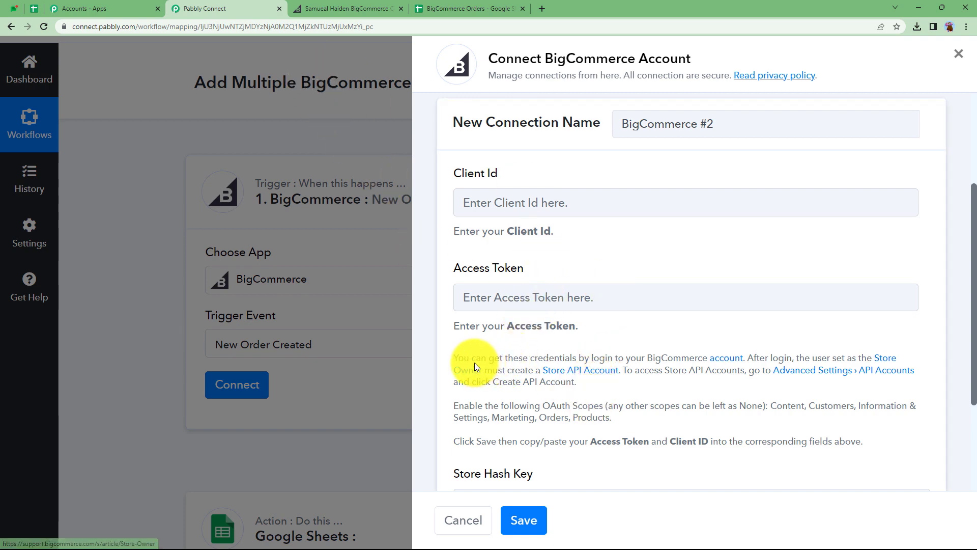
# - In the BigCommerce store settings, create a new store-level API account named Google Sheets data
pyautogui.click(340, 7)
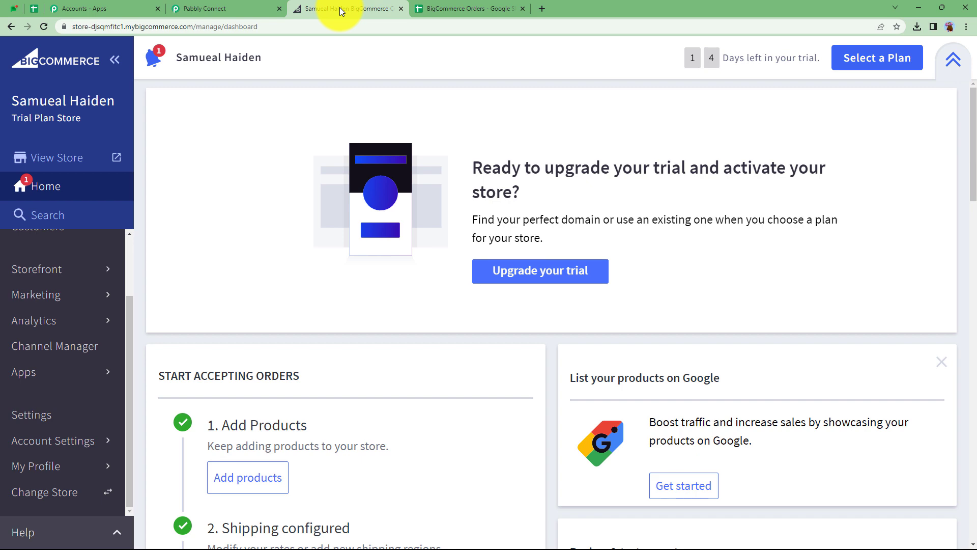
pyautogui.click(41, 414)
pyautogui.scroll(-20, 390, 387)
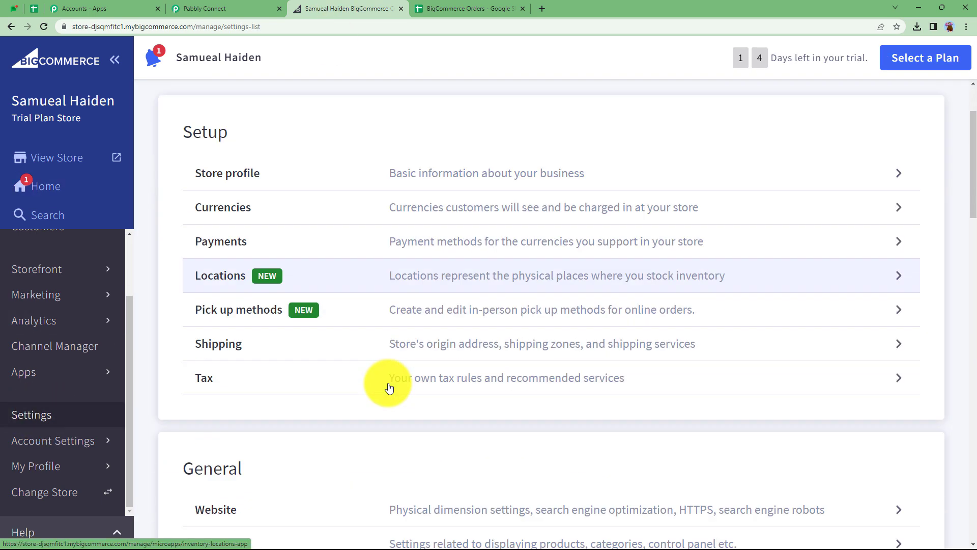
pyautogui.scroll(-9, 389, 388)
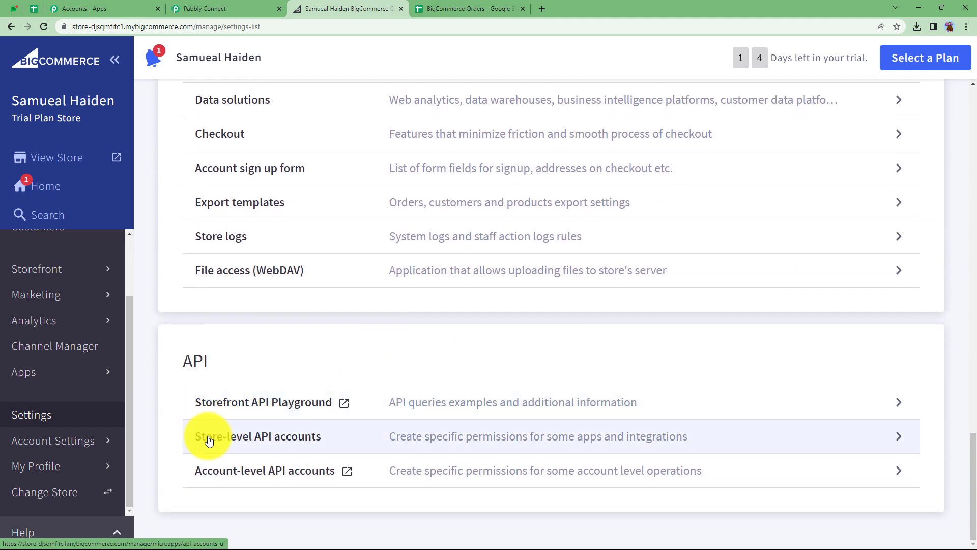
pyautogui.click(293, 438)
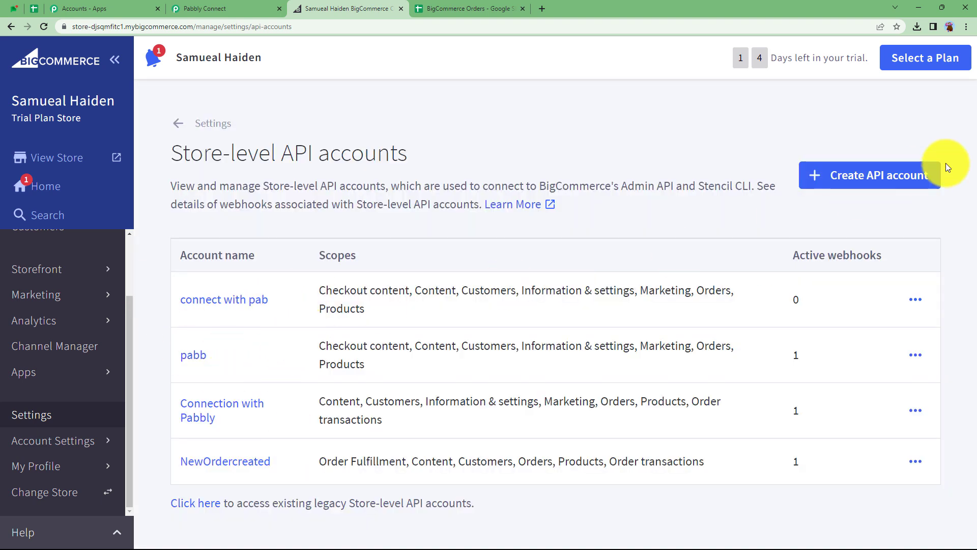
pyautogui.click(853, 184)
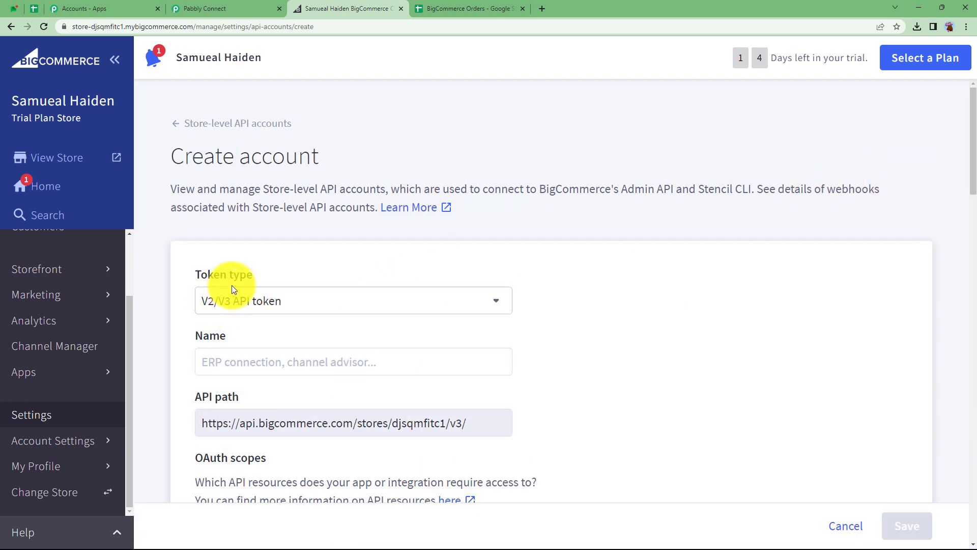
pyautogui.scroll(-2, 238, 294)
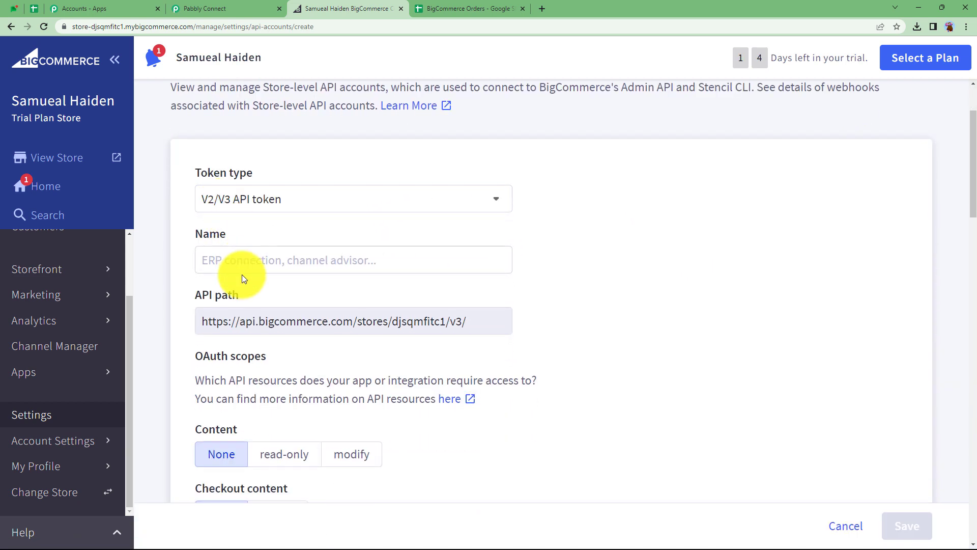
pyautogui.click(237, 263)
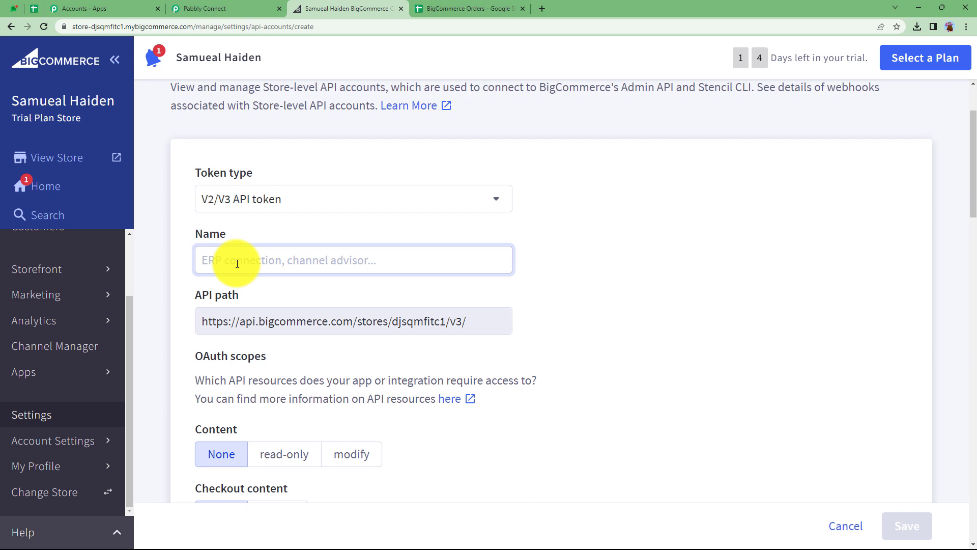
pyautogui.write('Google Sheets data')
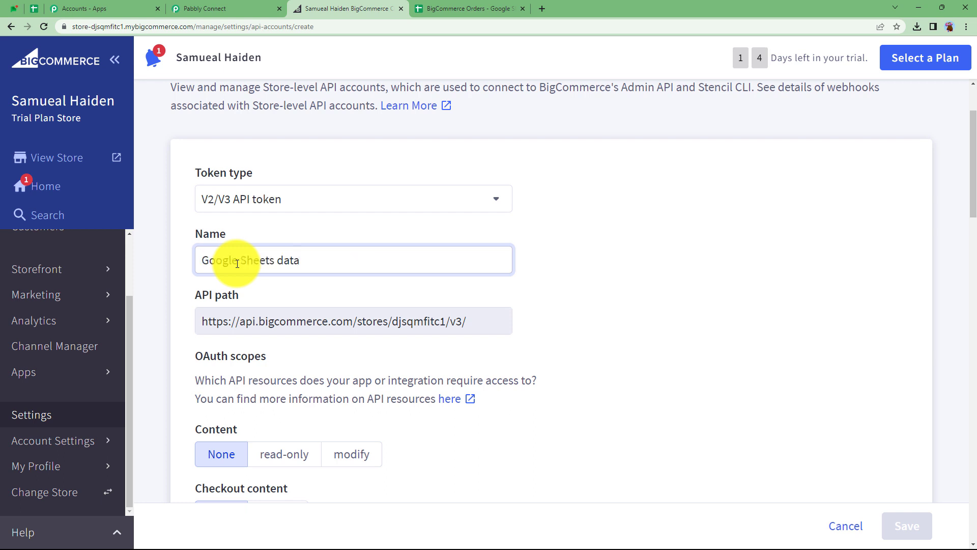
# - Grant modify access for Content, Customers, Information & settings, Orders and Order transactions scopes
pyautogui.scroll(-3, 301, 356)
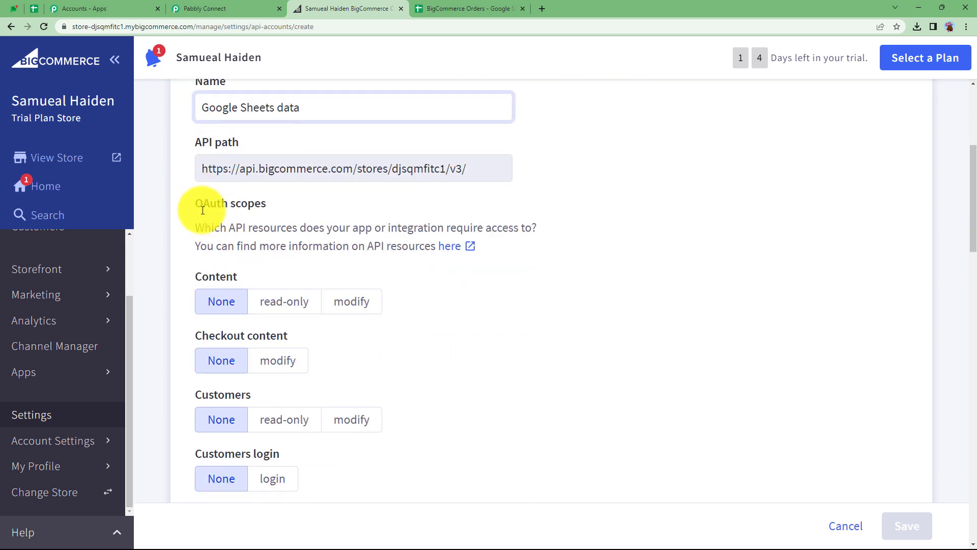
pyautogui.click(239, 8)
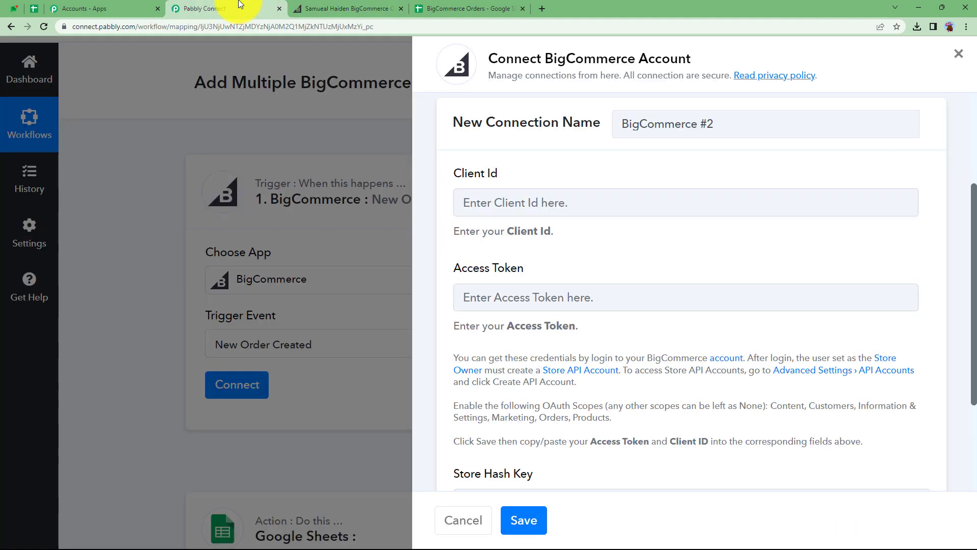
pyautogui.click(305, 8)
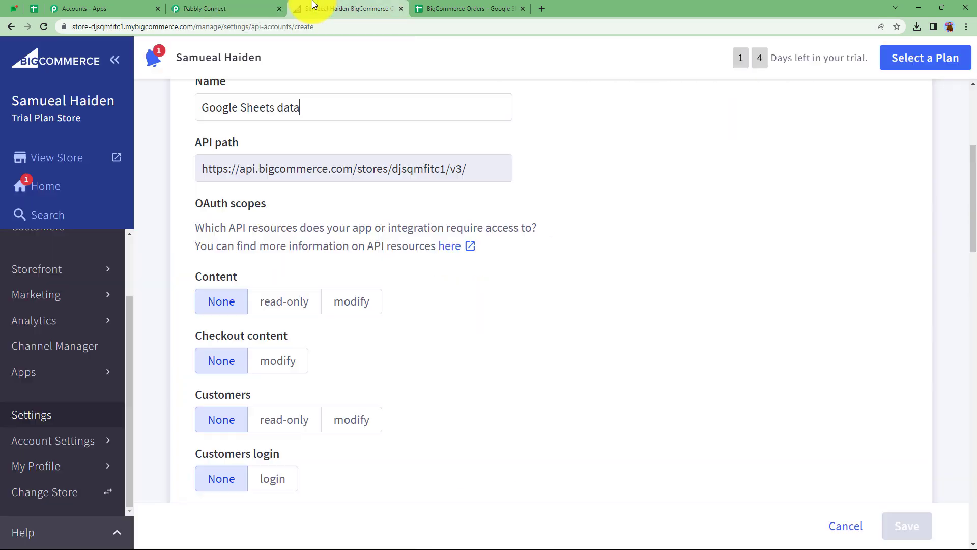
pyautogui.scroll(-2, 232, 337)
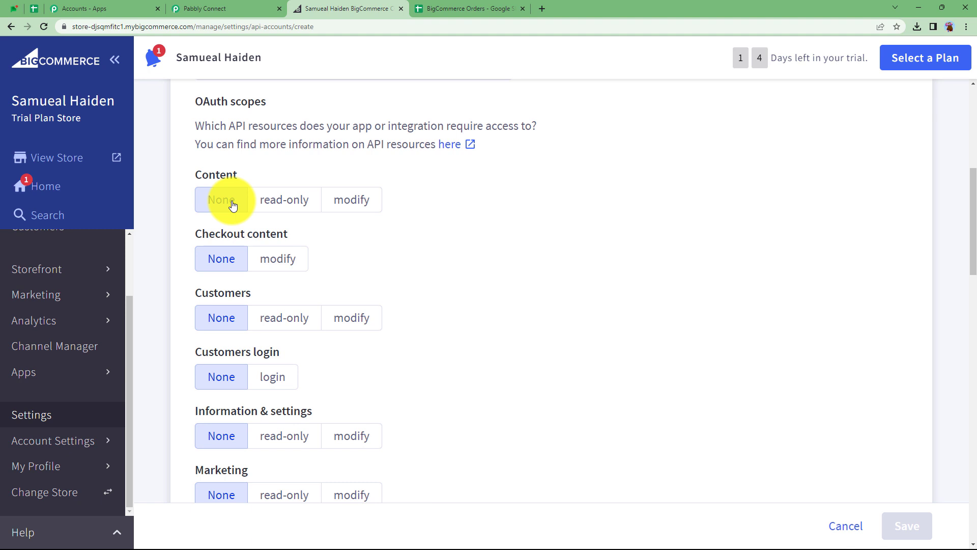
pyautogui.click(358, 209)
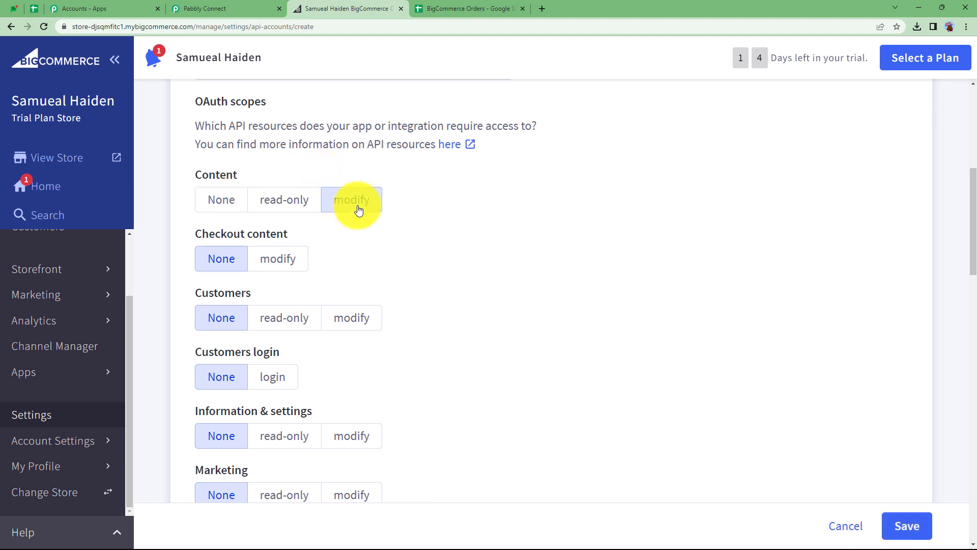
pyautogui.click(360, 318)
pyautogui.scroll(-2, 362, 319)
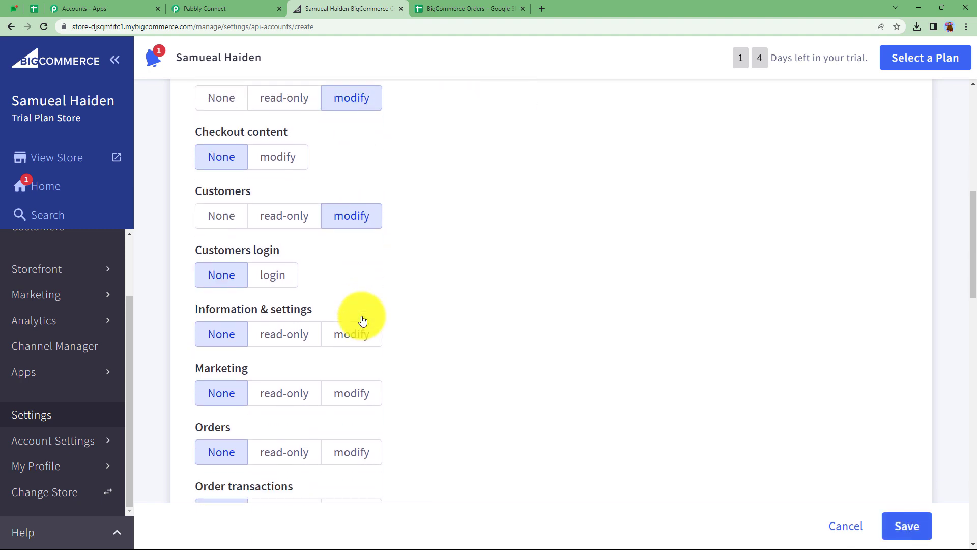
pyautogui.click(362, 320)
pyautogui.scroll(-3, 362, 319)
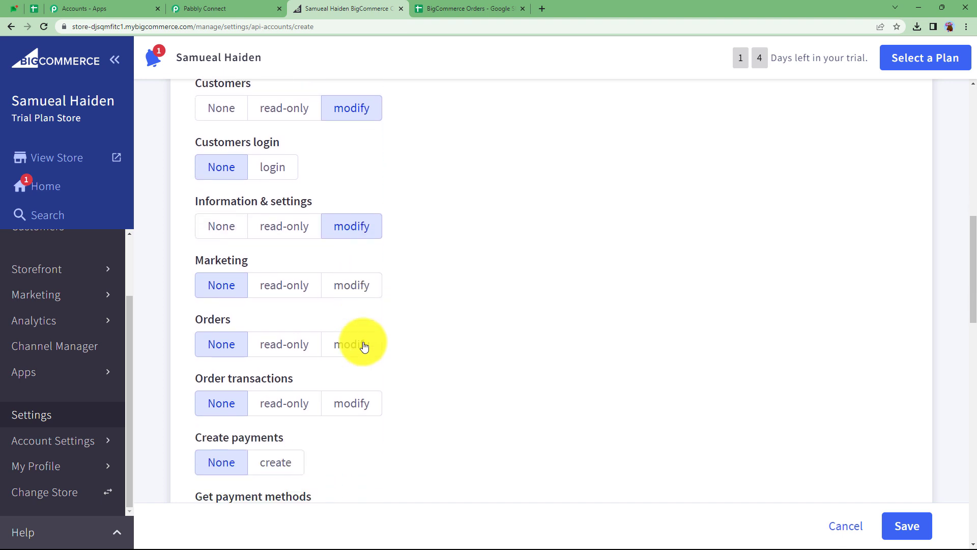
pyautogui.click(363, 305)
pyautogui.click(357, 359)
# - Grant modify access for Products, Carts, Checkouts and Order Fulfillment scopes, then save the API account
pyautogui.scroll(-2, 359, 359)
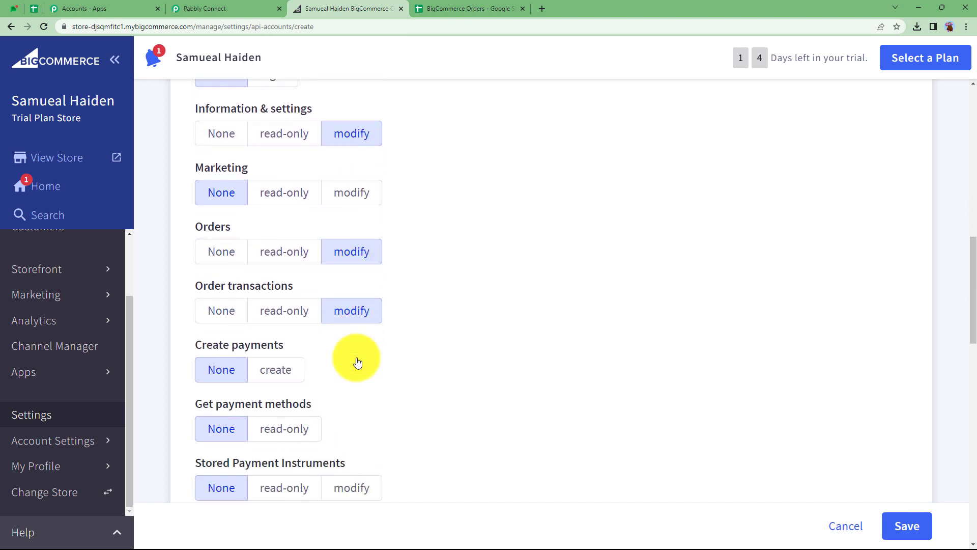
pyautogui.scroll(-2, 266, 312)
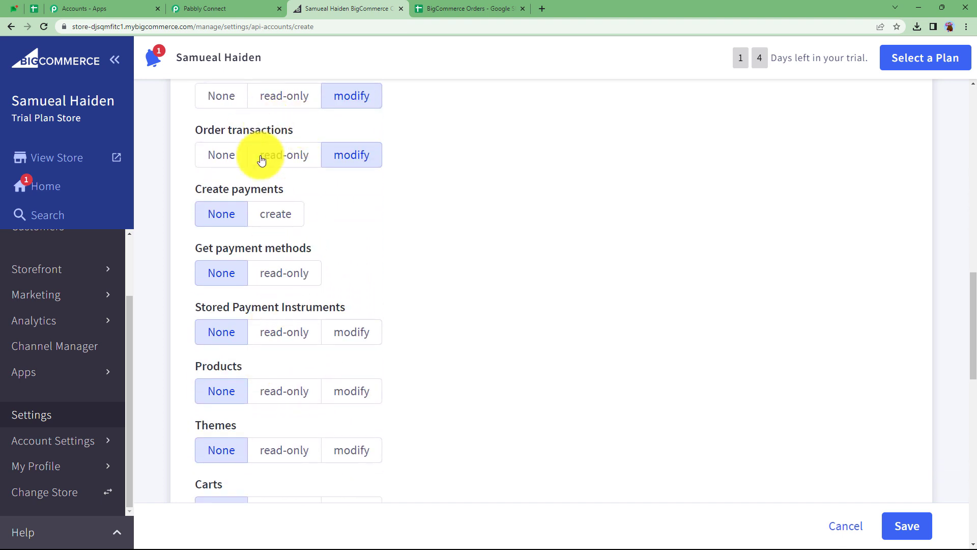
pyautogui.scroll(12, 359, 240)
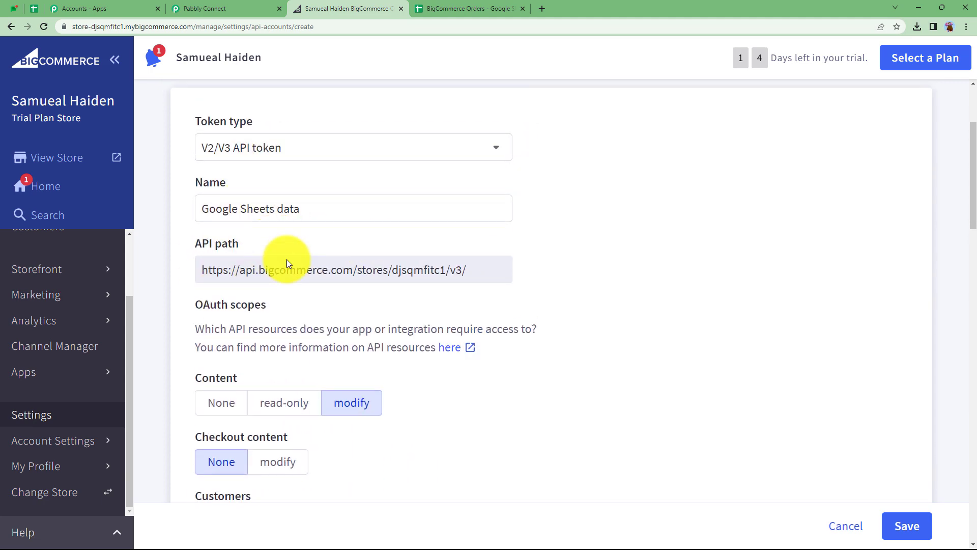
pyautogui.scroll(-9, 300, 264)
pyautogui.scroll(-3, 320, 256)
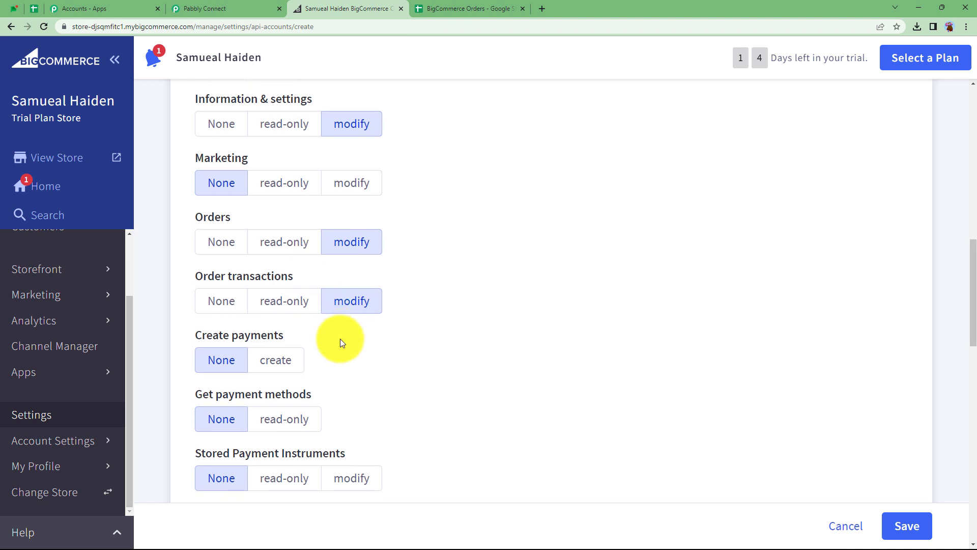
pyautogui.click(351, 391)
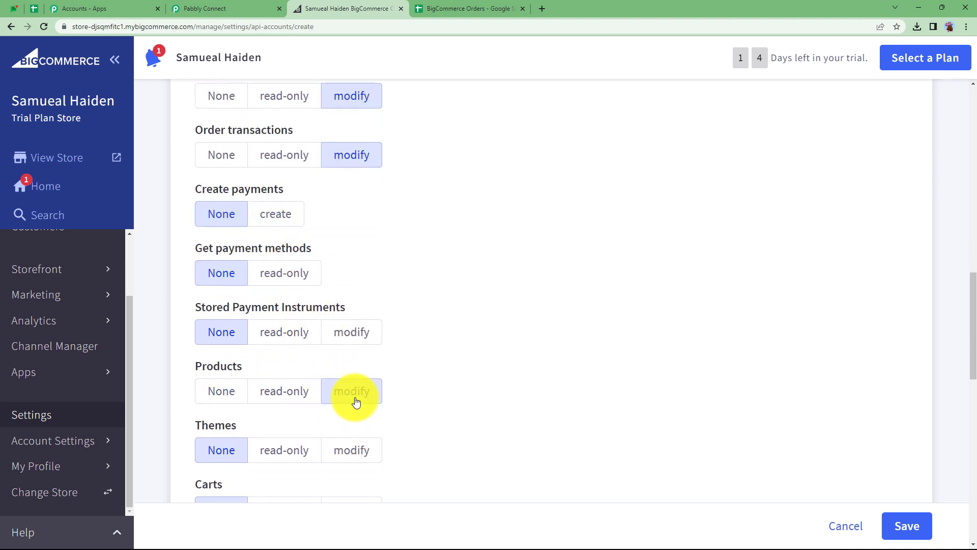
pyautogui.scroll(-2, 351, 393)
pyautogui.scroll(-3, 349, 412)
pyautogui.click(351, 255)
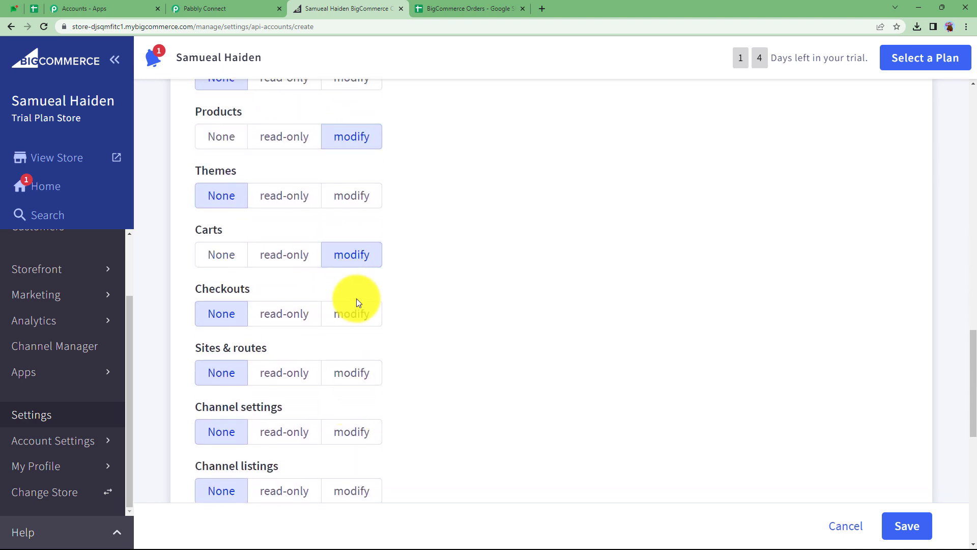
pyautogui.click(352, 313)
pyautogui.scroll(-3, 384, 342)
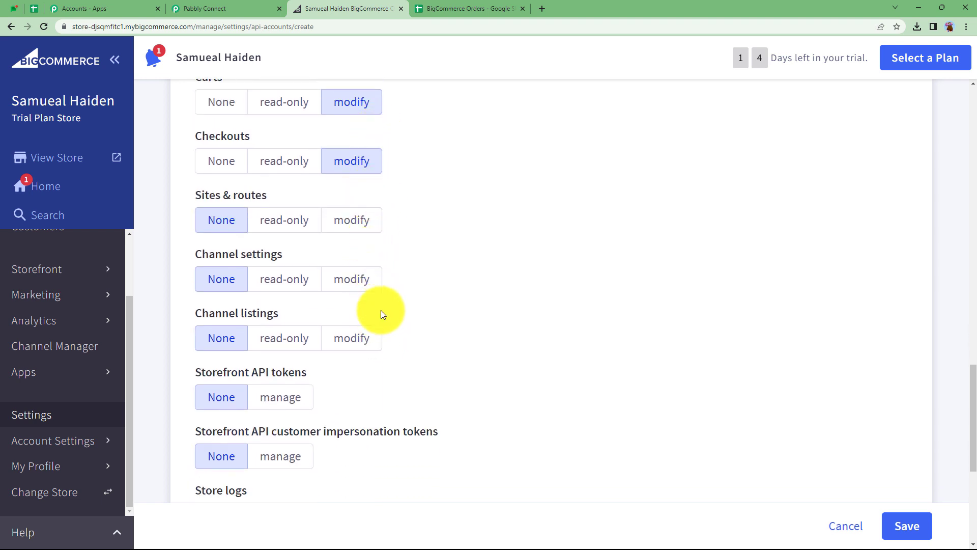
pyautogui.scroll(-5, 421, 324)
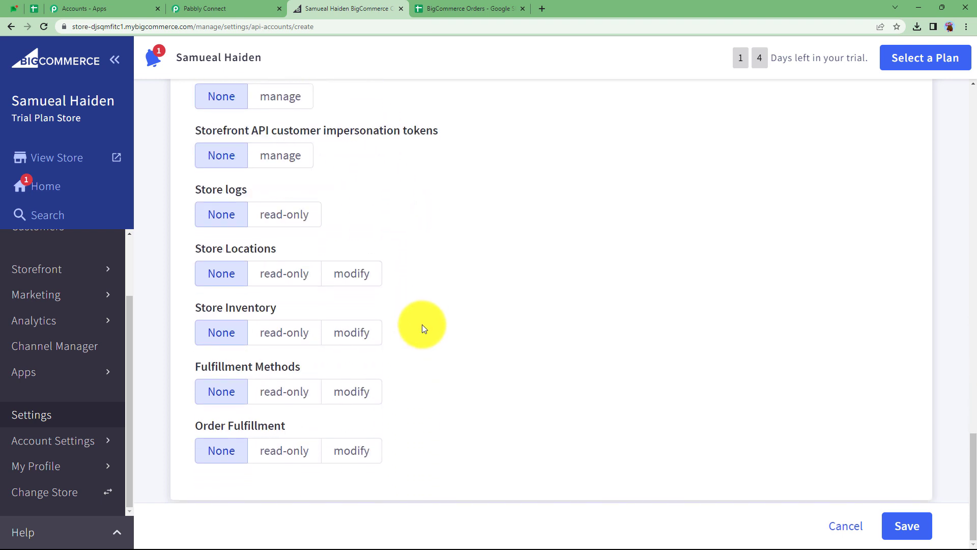
pyautogui.click(347, 455)
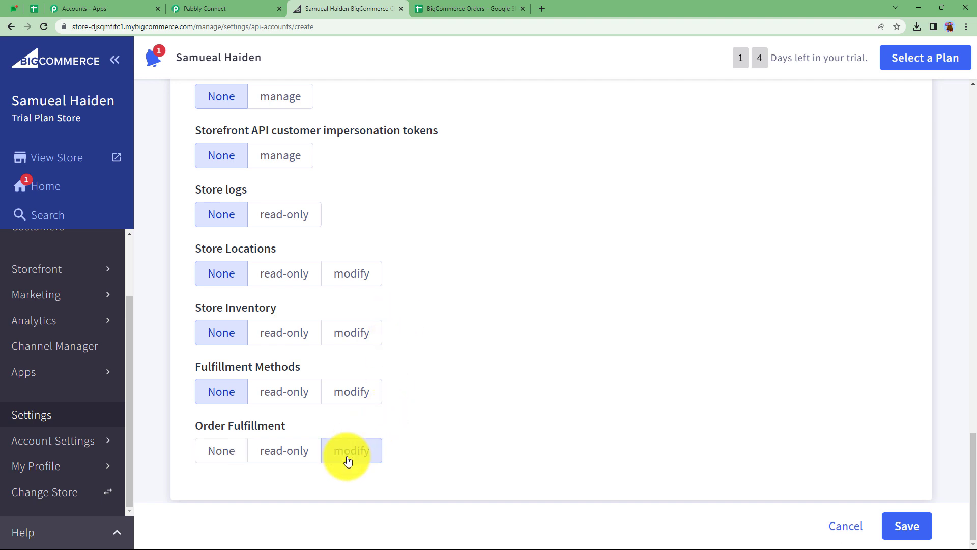
pyautogui.click(917, 531)
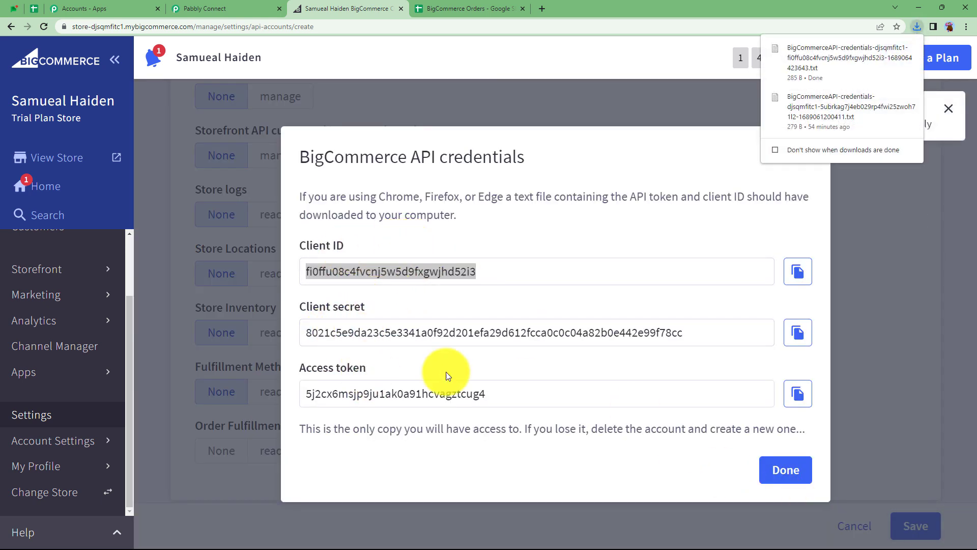
# - Copy the generated Client ID and paste it into the new connection's Client Id field
pyautogui.click(795, 152)
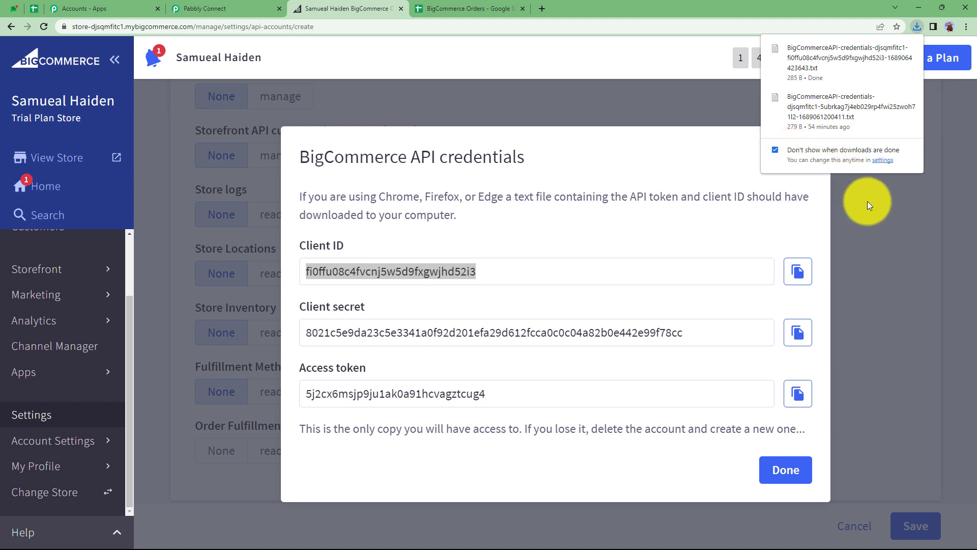
pyautogui.click(794, 276)
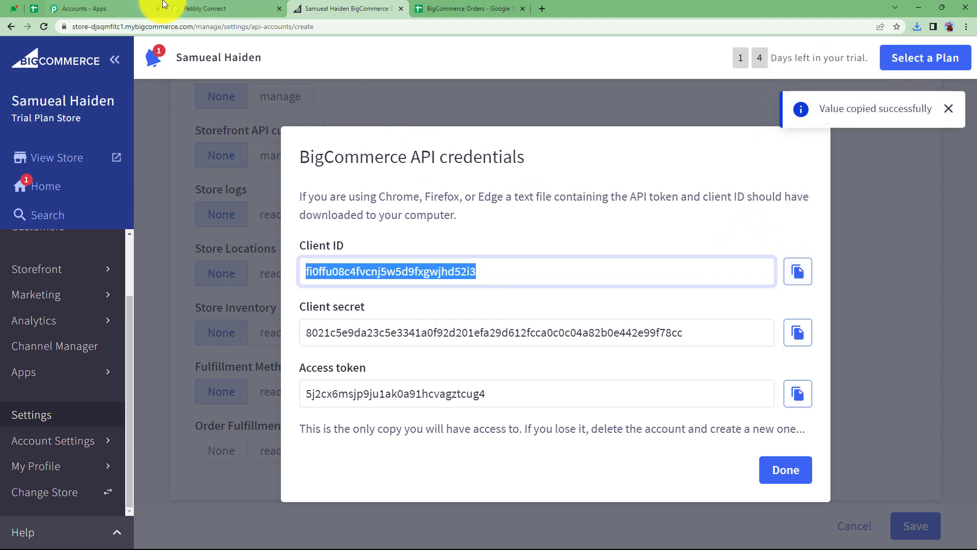
pyautogui.click(203, 8)
pyautogui.click(501, 204)
pyautogui.hotkey('ctrl', 'v')
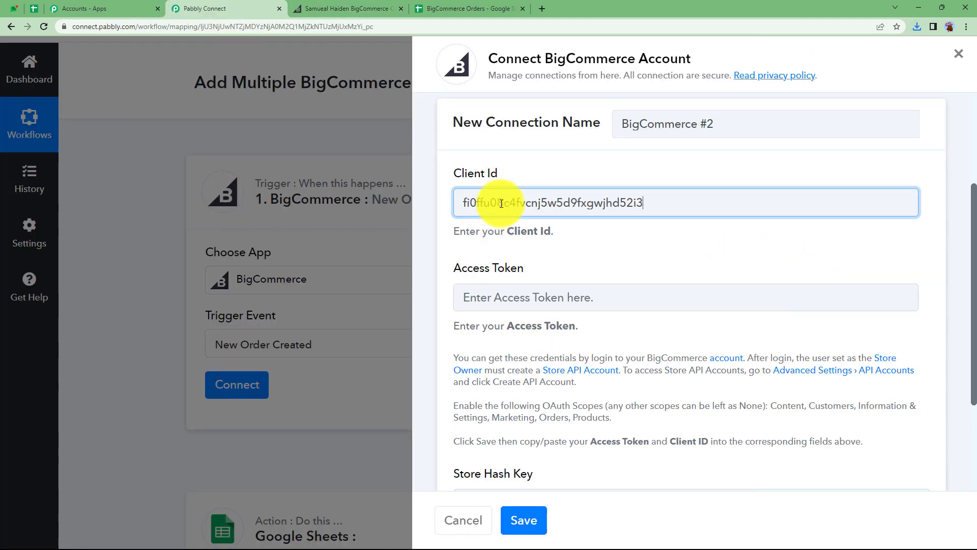
# - Copy the access token from the BigCommerce API credentials and paste it into the connection's Access Token field
pyautogui.click(346, 9)
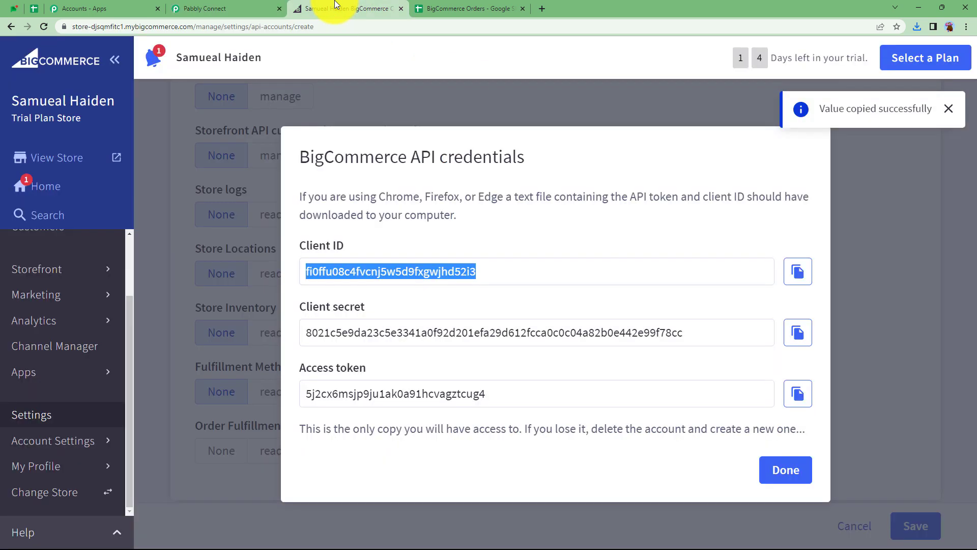
pyautogui.click(797, 393)
pyautogui.click(173, 6)
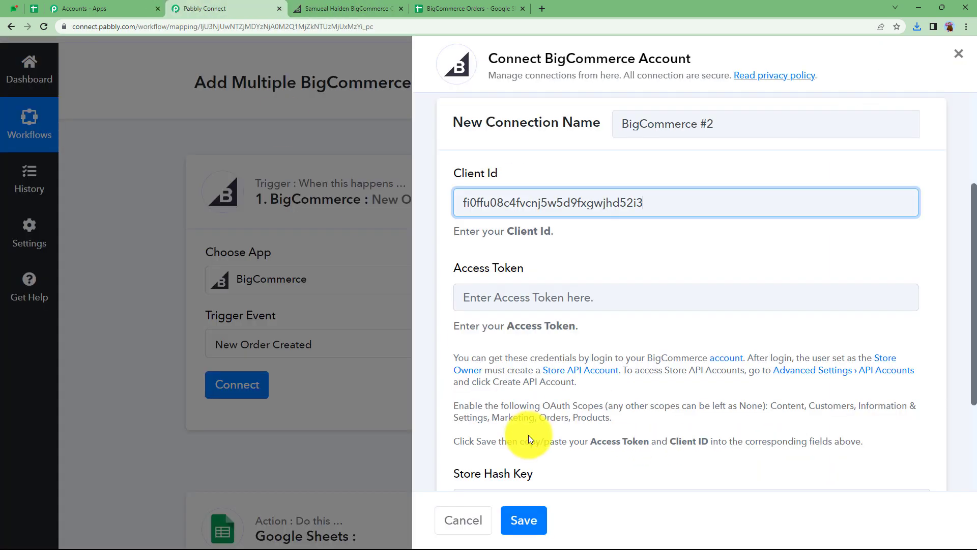
pyautogui.click(465, 292)
pyautogui.hotkey('ctrl', 'v')
# - Copy the store hash from the BigCommerce admin address into the Store Hash Key field and save the connection
pyautogui.scroll(-3, 524, 384)
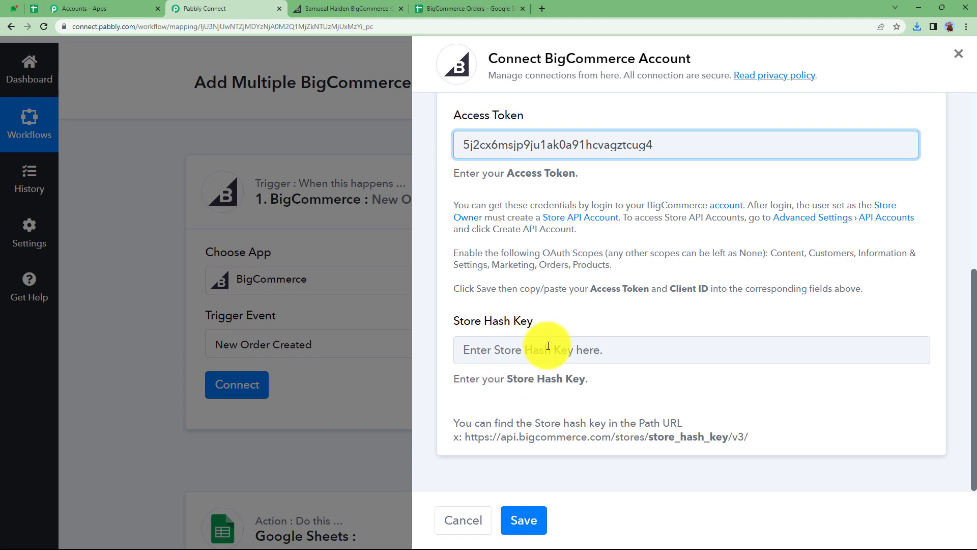
pyautogui.moveTo(455, 422); pyautogui.dragTo(748, 438)
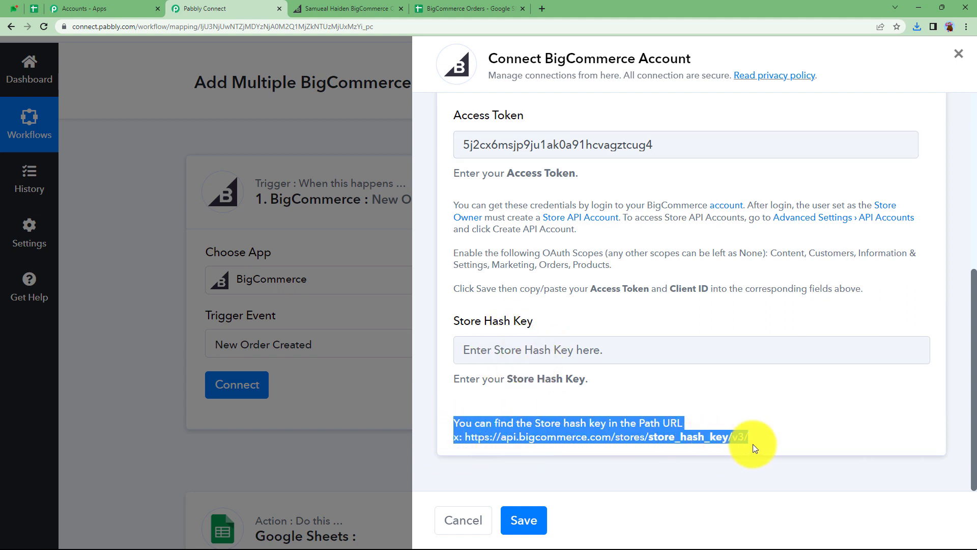
pyautogui.click(685, 441)
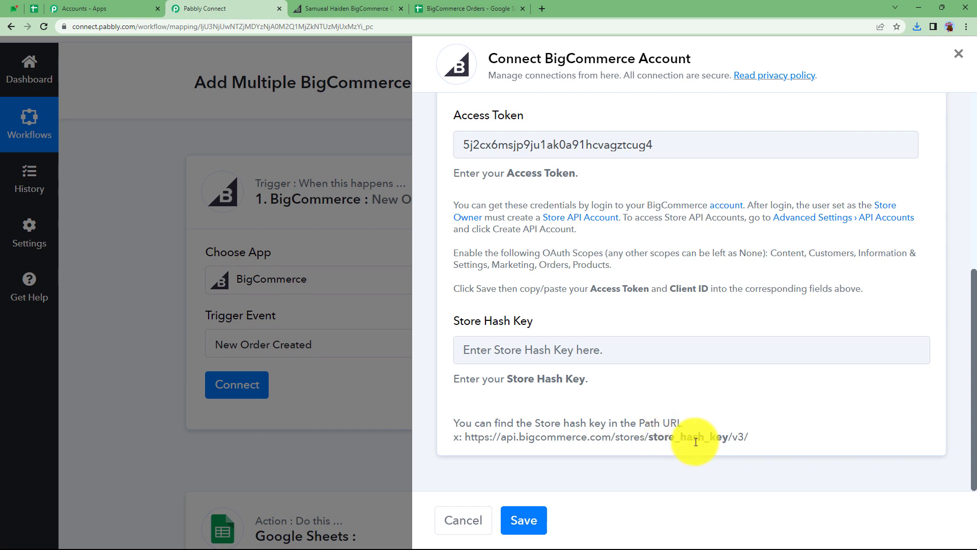
pyautogui.click(320, 9)
pyautogui.click(136, 26)
pyautogui.click(115, 27)
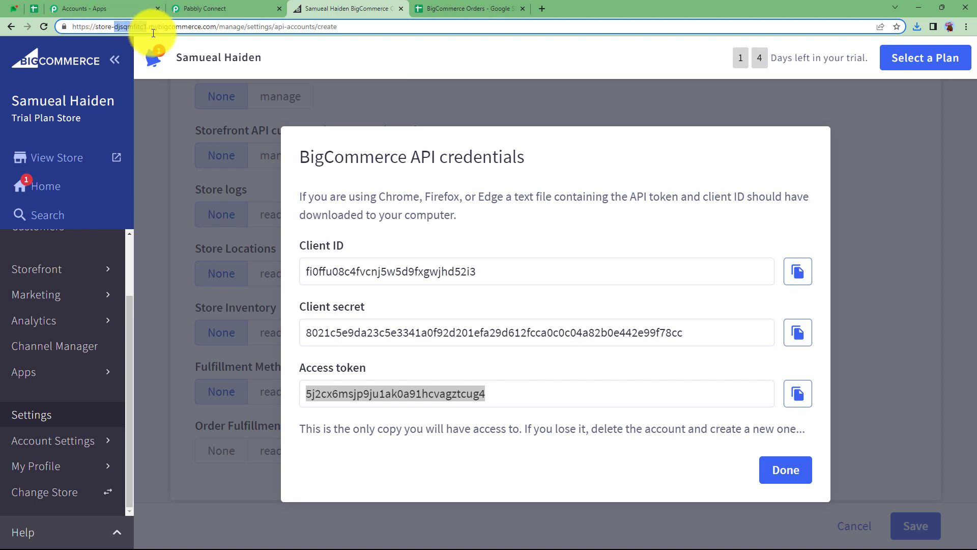
pyautogui.click(173, 9)
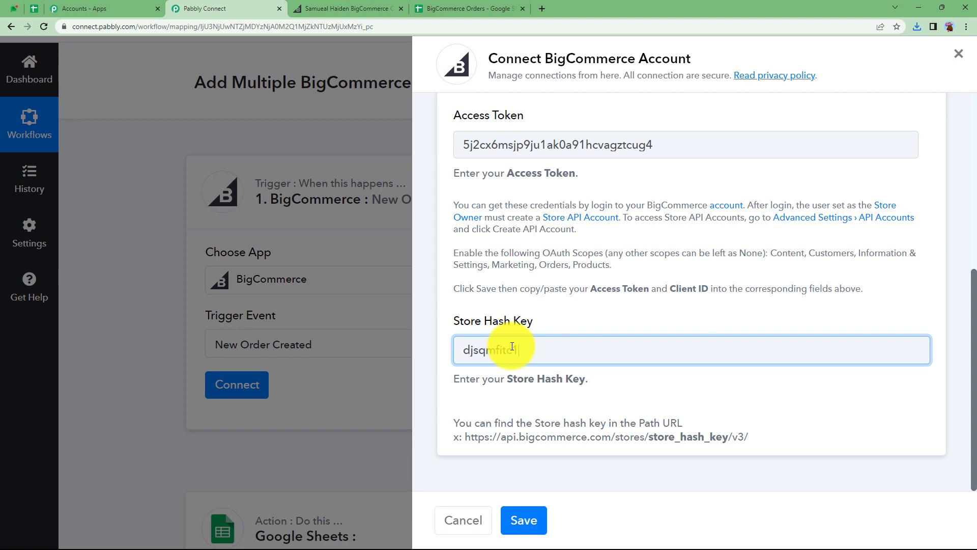
pyautogui.click(522, 519)
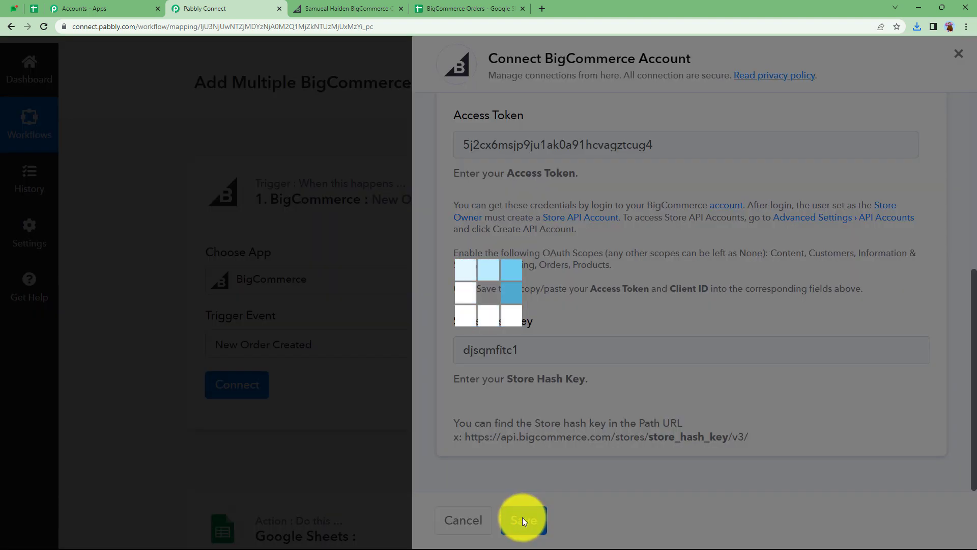
# - Save the BigCommerce trigger and send a test request to wait for a new order
pyautogui.scroll(-3, 390, 436)
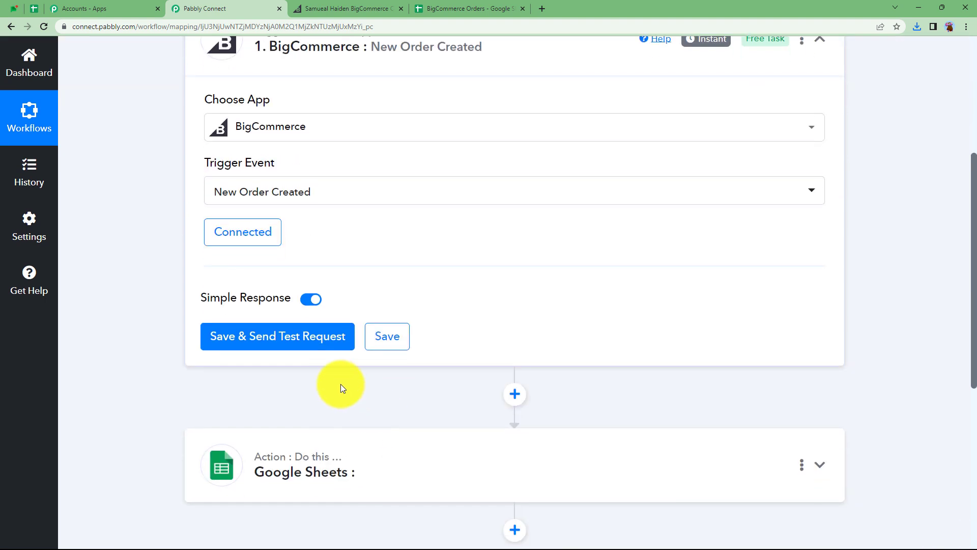
pyautogui.click(271, 340)
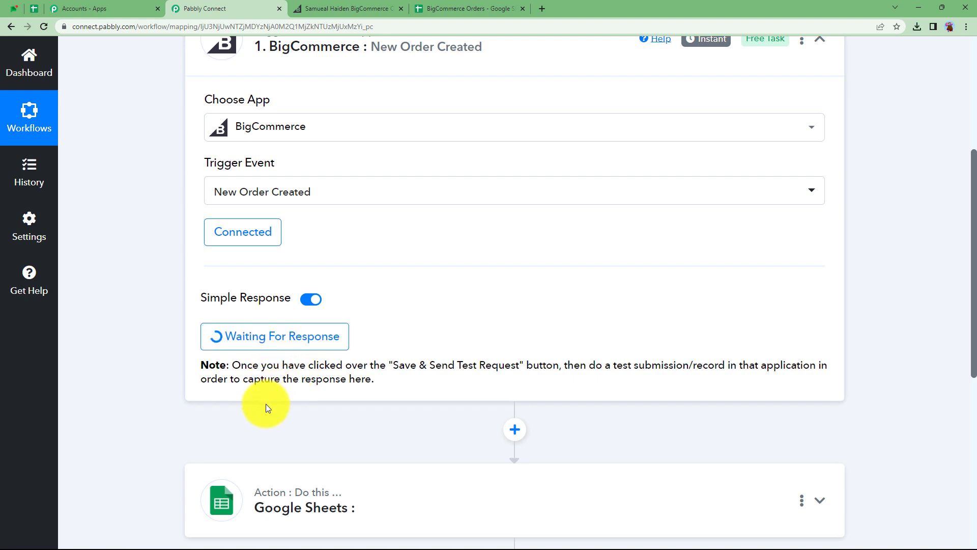
# - Close the BigCommerce API credentials dialog to return to the store-level API accounts list
pyautogui.hotkey('ctrl', 'Tab')
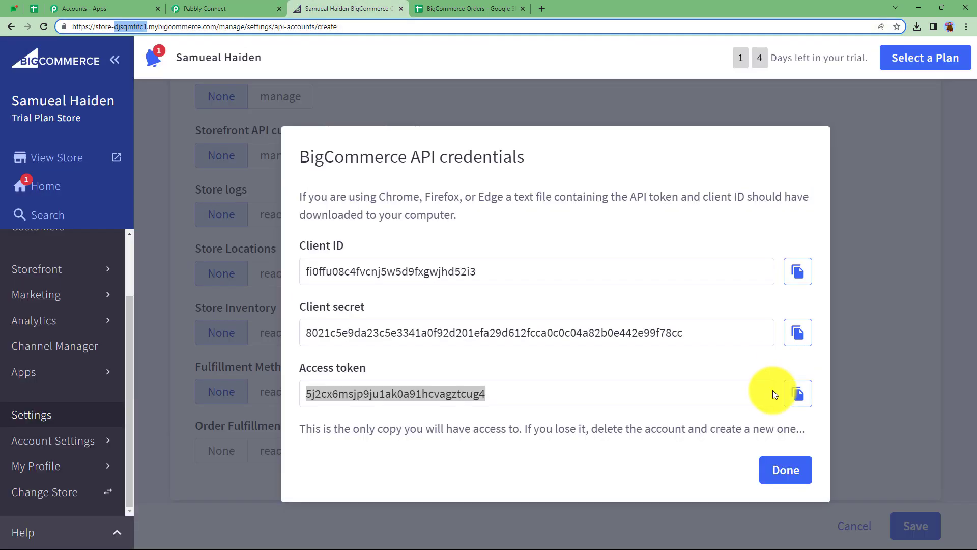
pyautogui.click(789, 472)
pyautogui.scroll(2, 17, 305)
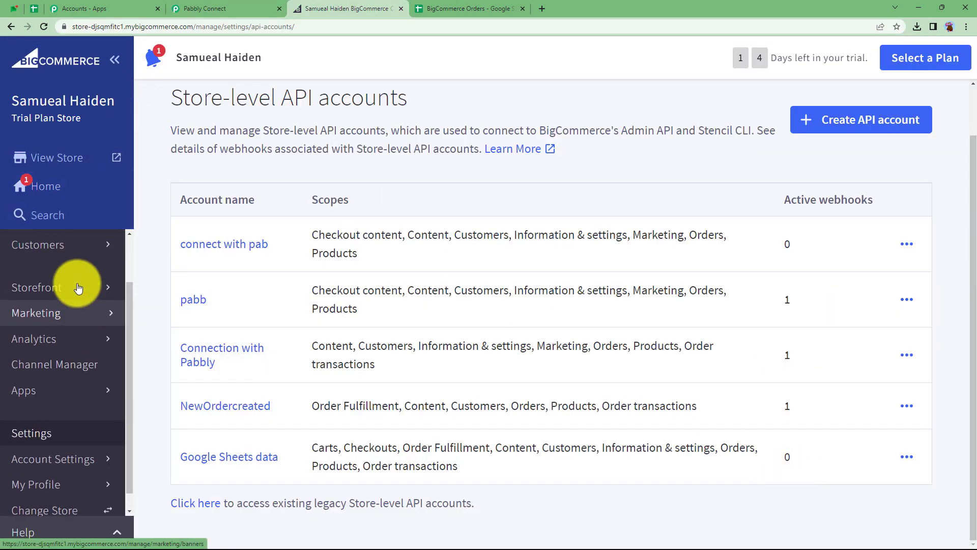
# - Open the store's shopping cart with its items and proceed to checkout
pyautogui.click(62, 285)
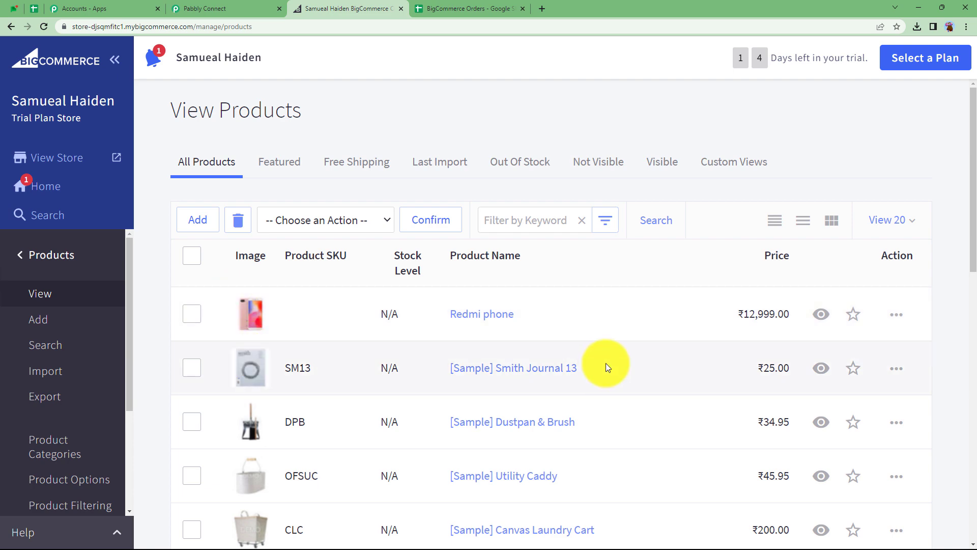
pyautogui.scroll(-3, 410, 338)
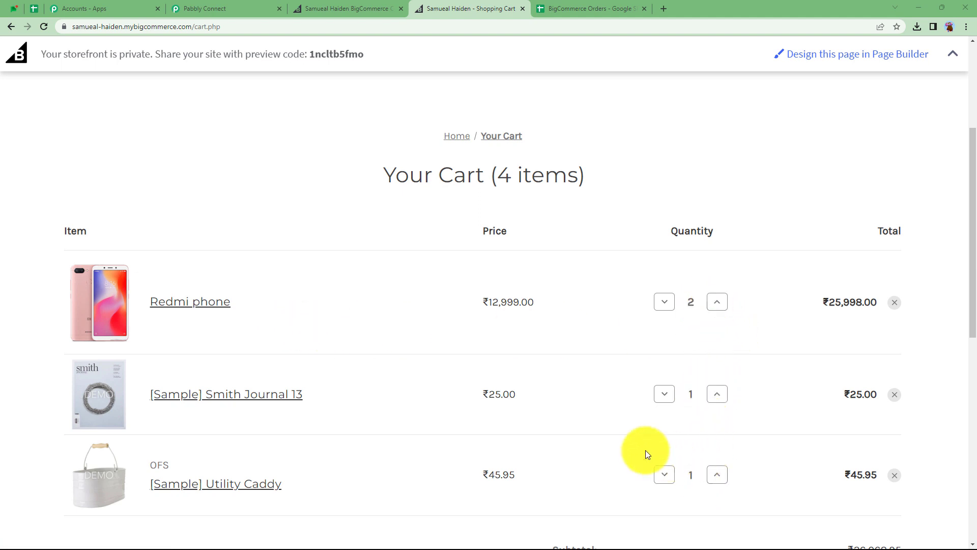
pyautogui.scroll(-6, 527, 386)
pyautogui.scroll(5, 387, 342)
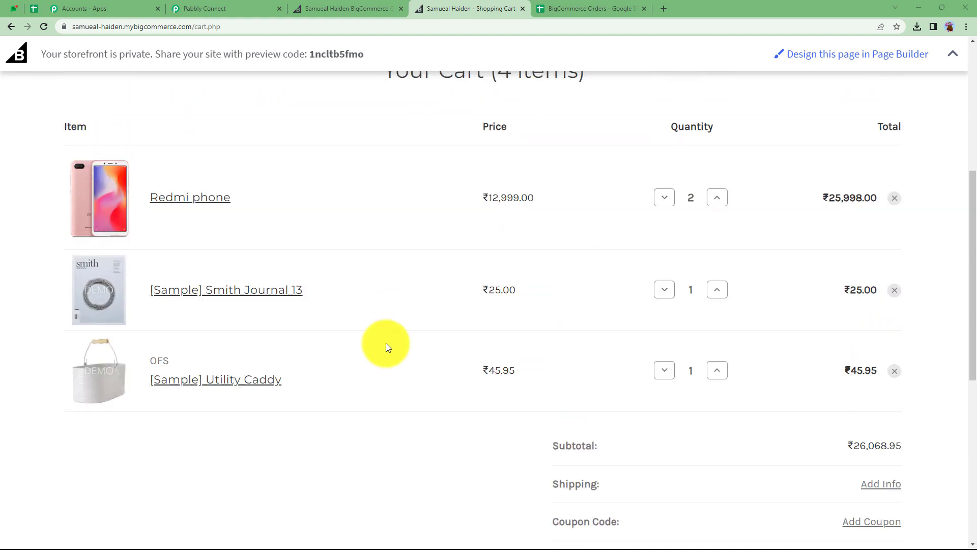
pyautogui.scroll(-7, 442, 331)
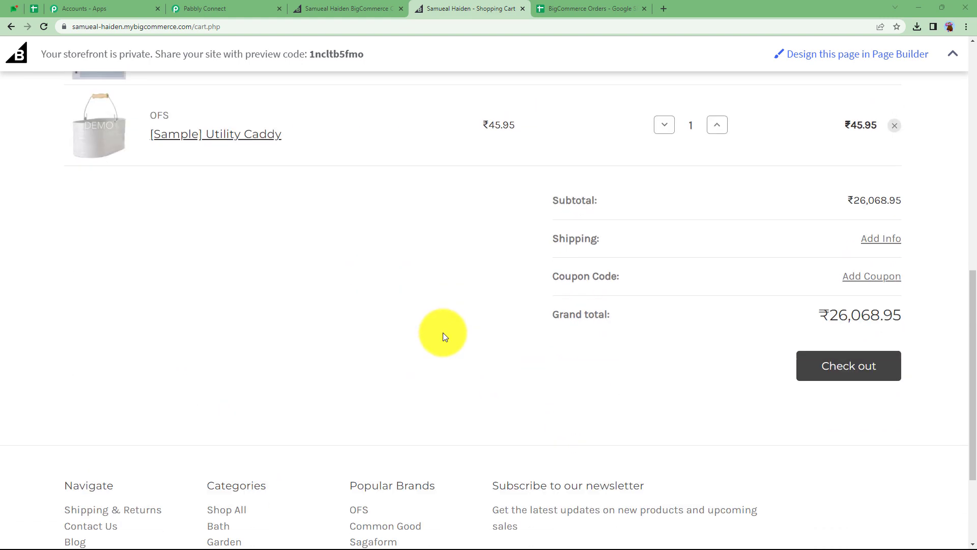
pyautogui.click(865, 308)
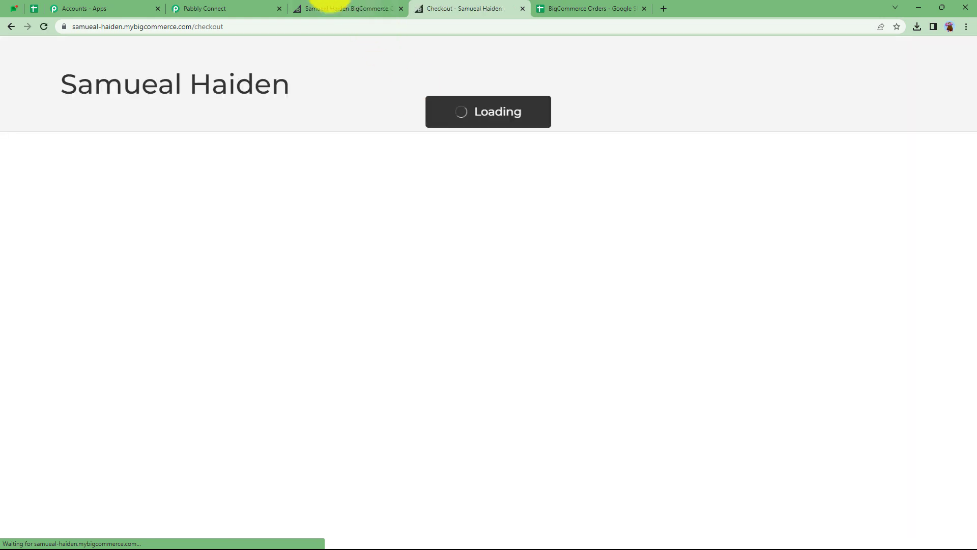
# - Enter the customer's e-mail address at checkout and continue
pyautogui.click(232, 8)
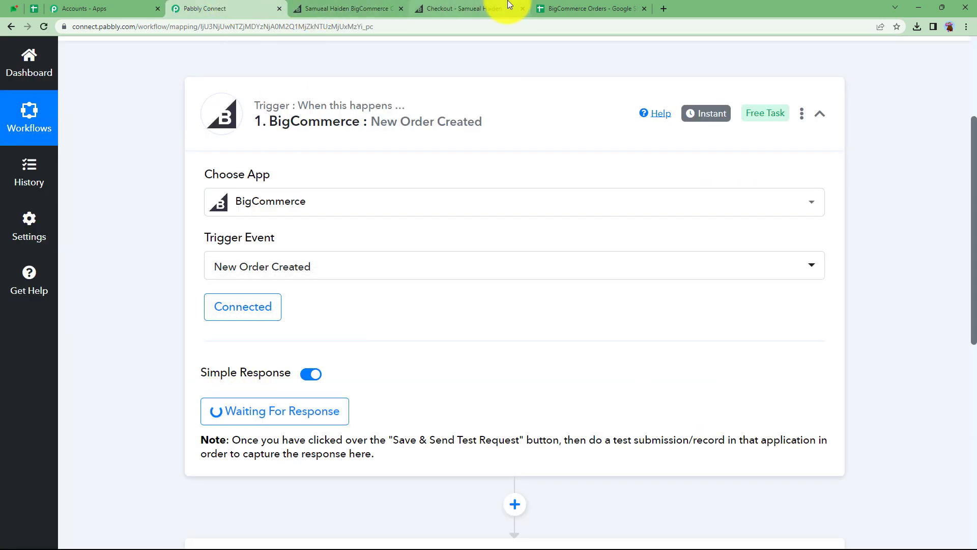
pyautogui.click(497, 7)
pyautogui.click(190, 222)
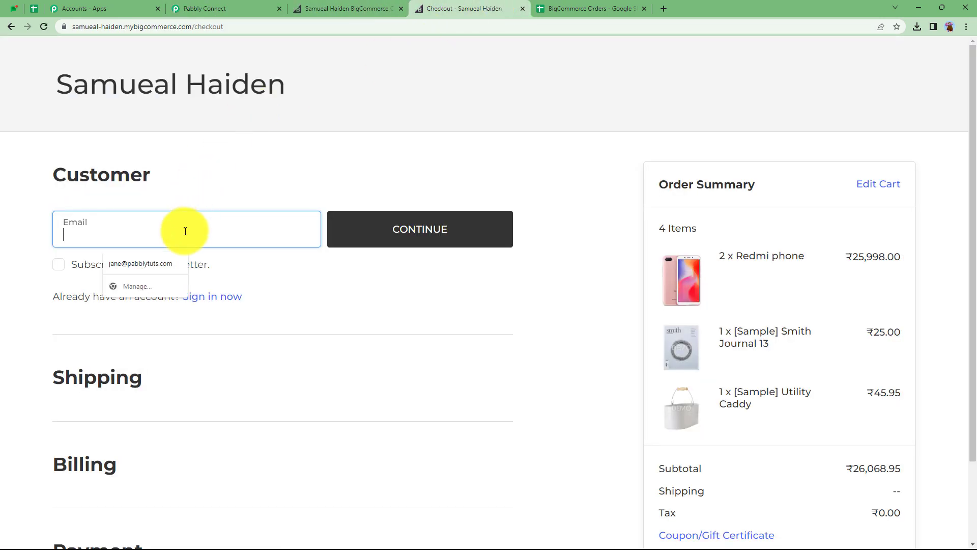
pyautogui.click(171, 261)
pyautogui.click(363, 235)
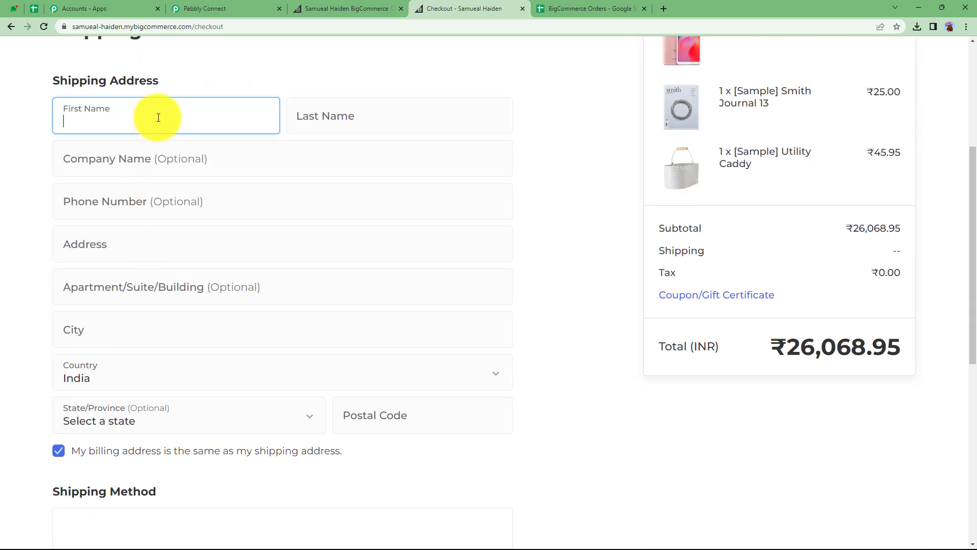
# - Autofill the customer's shipping address, keep Free Shipping, and continue to billing and payment
pyautogui.click(159, 118)
pyautogui.click(146, 169)
pyautogui.scroll(-3, 187, 297)
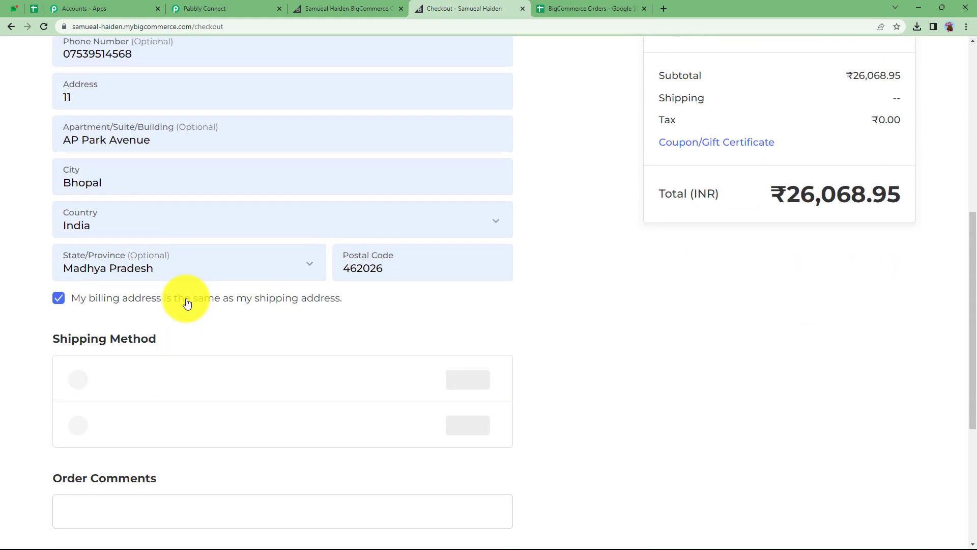
pyautogui.scroll(3, 130, 293)
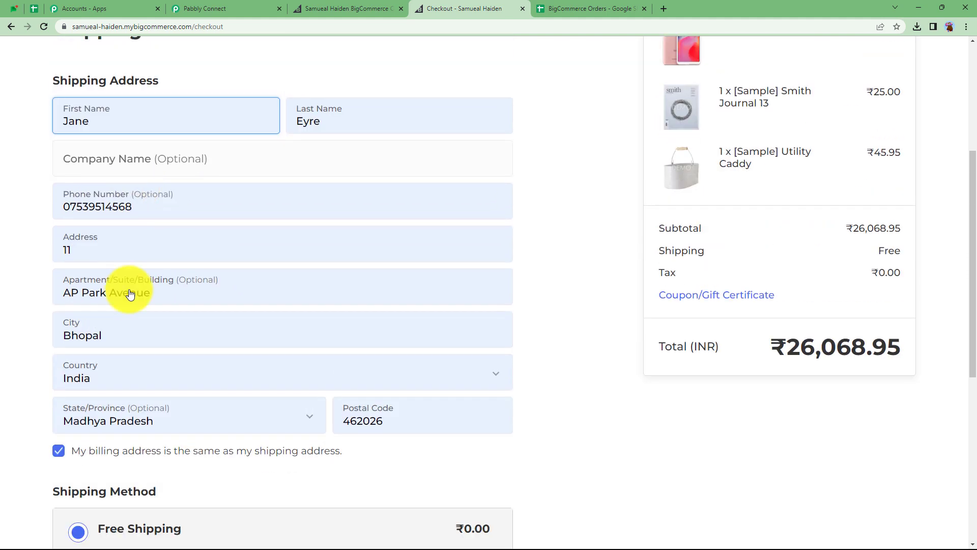
pyautogui.scroll(-5, 164, 237)
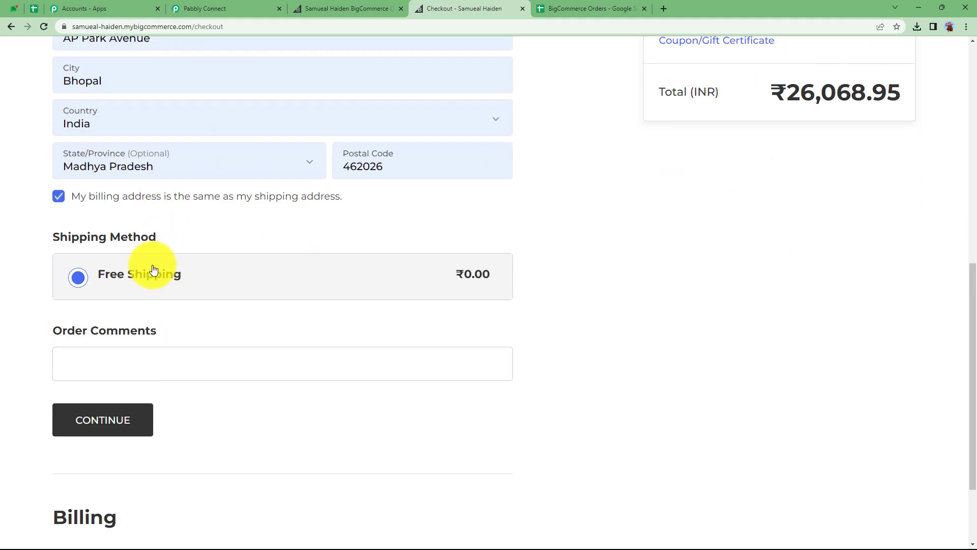
pyautogui.click(119, 354)
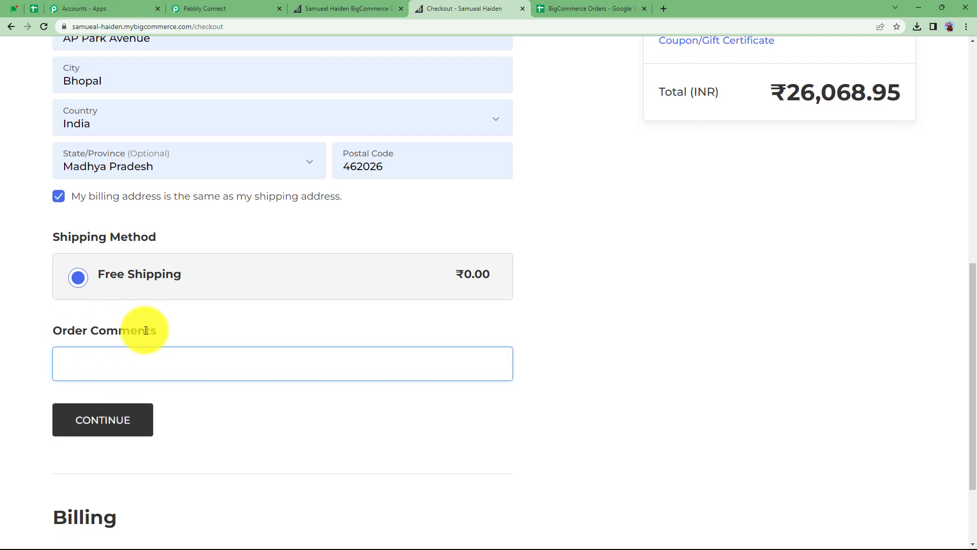
pyautogui.click(108, 435)
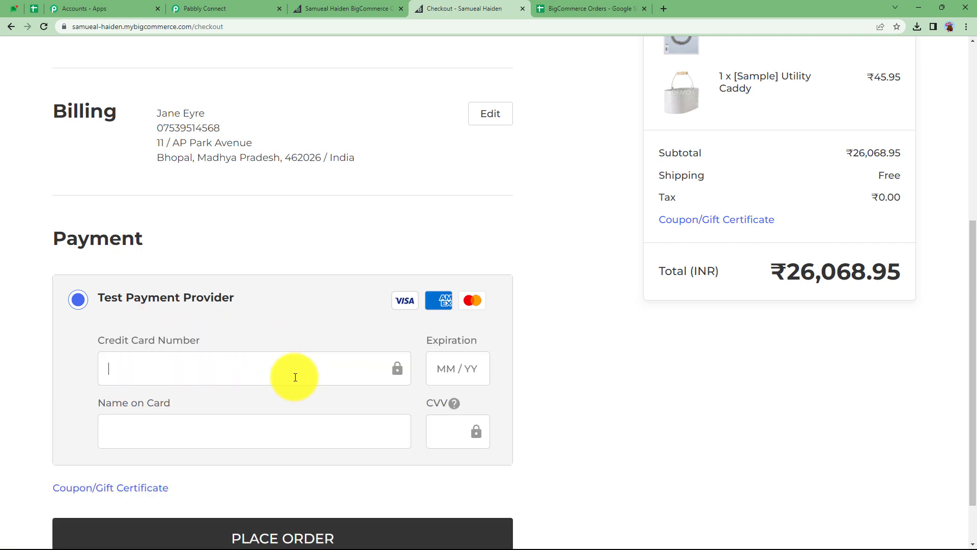
# - Place the order using the Test Payment Provider card details
pyautogui.click(240, 8)
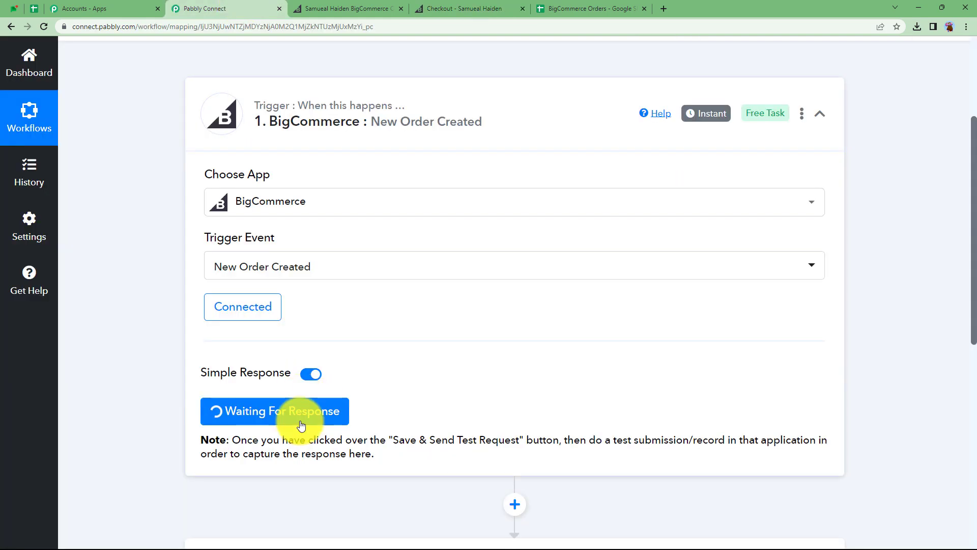
pyautogui.click(434, 8)
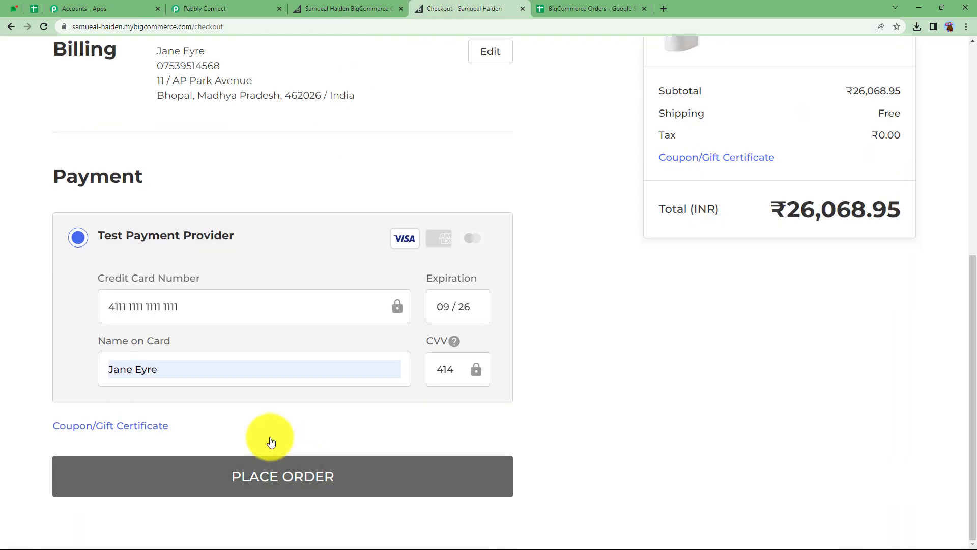
pyautogui.click(204, 477)
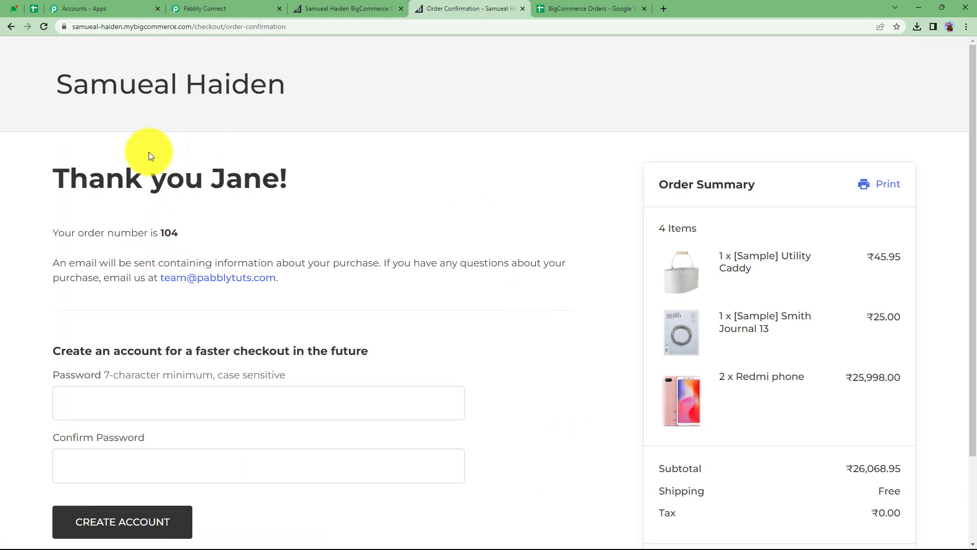
# - Highlight the order number on the confirmation page and continue shopping
pyautogui.moveTo(160, 232); pyautogui.dragTo(217, 232)
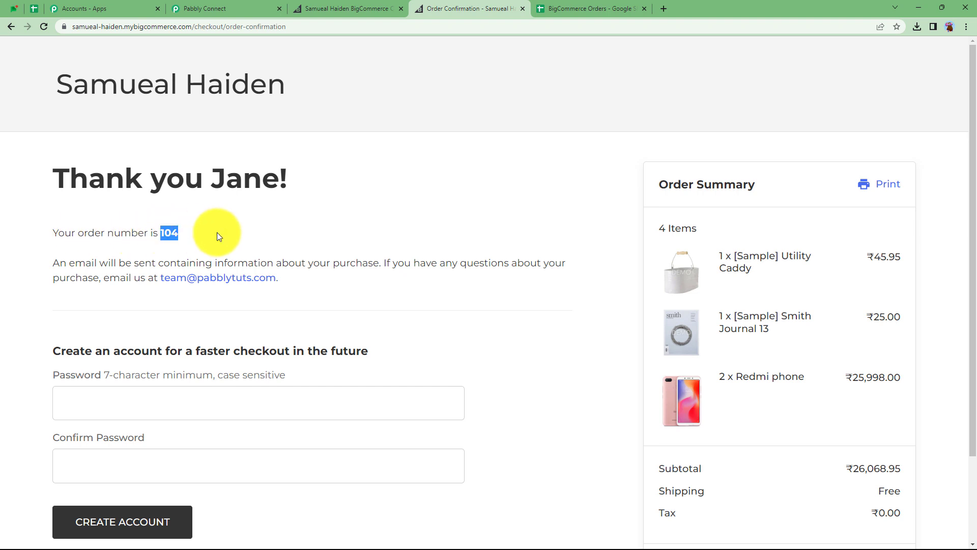
pyautogui.click(230, 227)
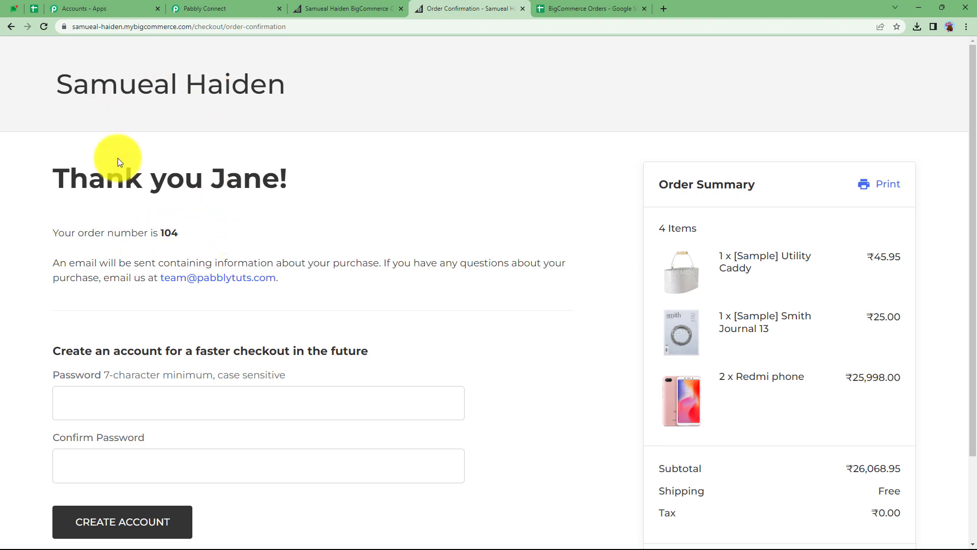
pyautogui.scroll(-2, 162, 452)
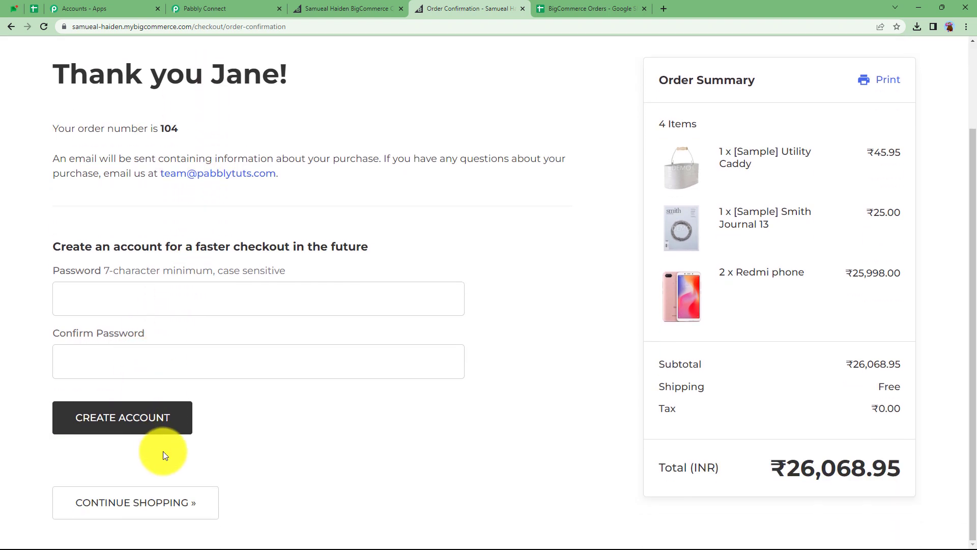
pyautogui.click(167, 502)
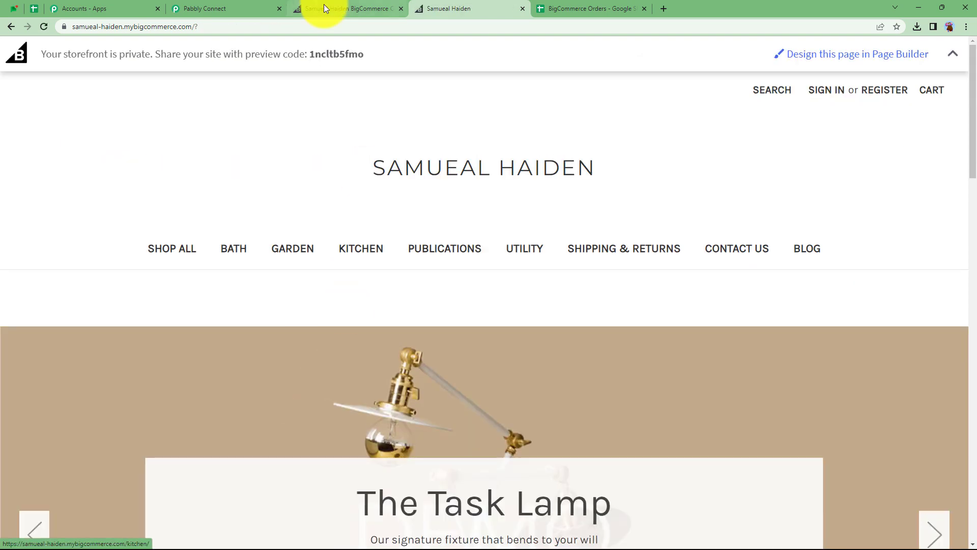
# - Review the webhook response received by the BigCommerce trigger, including the Store Id, Data Type and Data Id values
pyautogui.click(209, 8)
pyautogui.scroll(-3, 147, 344)
pyautogui.scroll(-1, 146, 344)
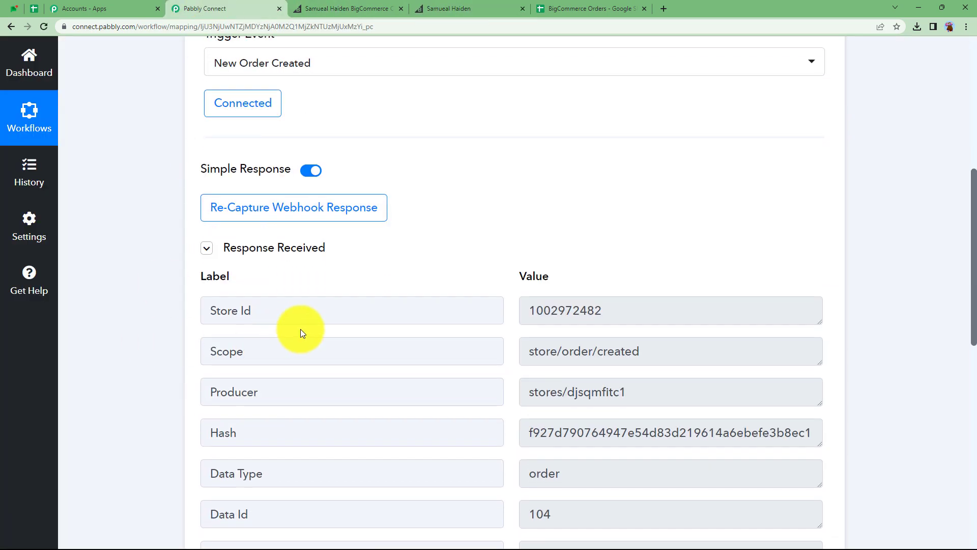
pyautogui.doubleClick(642, 315)
pyautogui.scroll(-2, 187, 392)
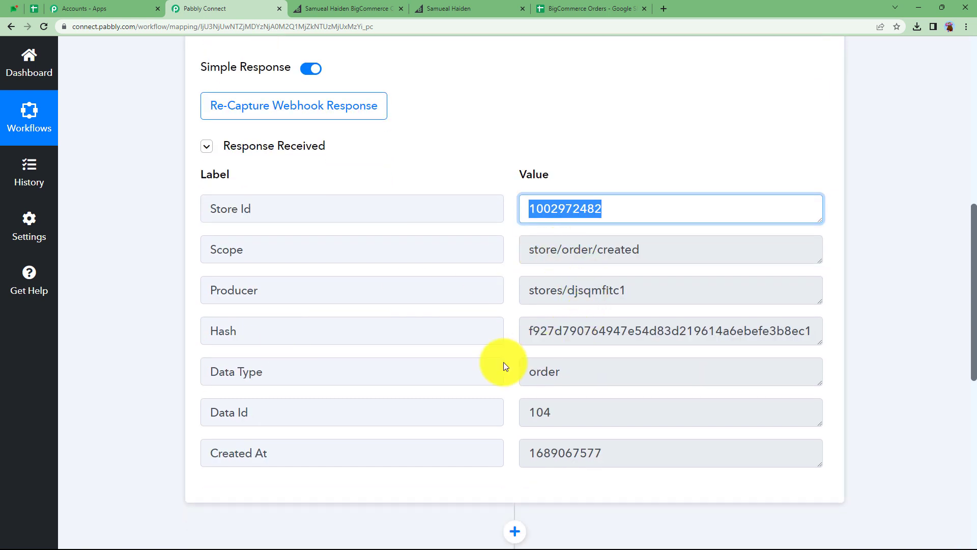
pyautogui.doubleClick(576, 376)
pyautogui.doubleClick(590, 415)
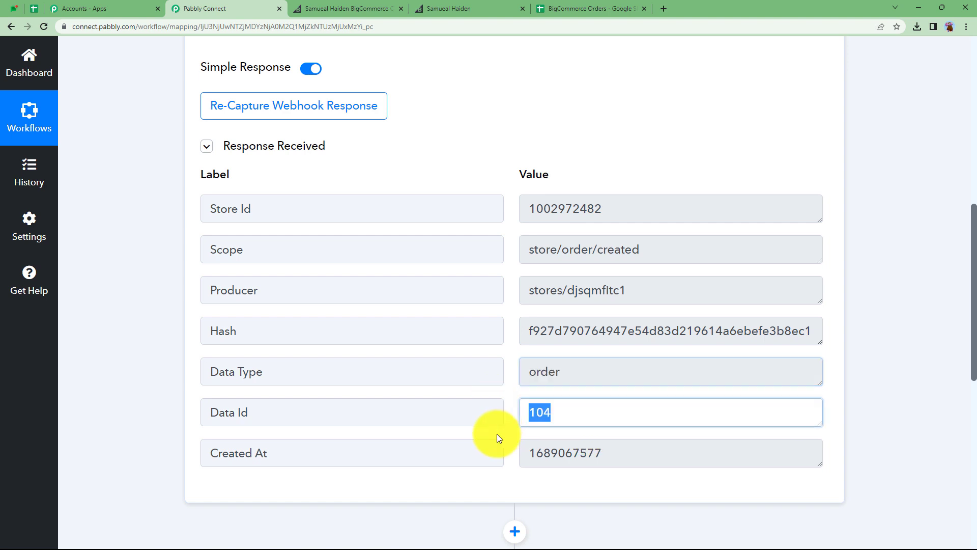
# - Highlight the Created At and Data Id values in the trigger's webhook response
pyautogui.doubleClick(616, 452)
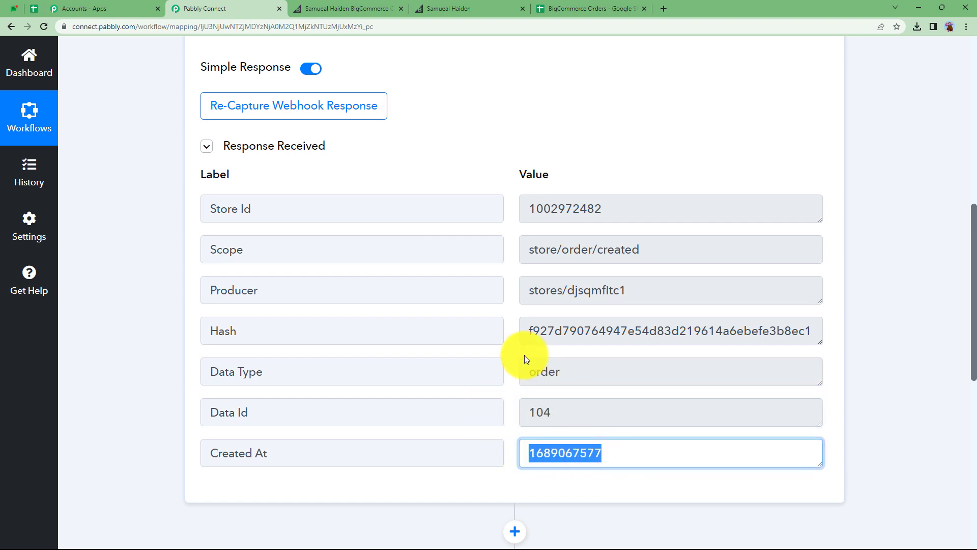
pyautogui.scroll(5, 524, 355)
pyautogui.scroll(-5, 524, 355)
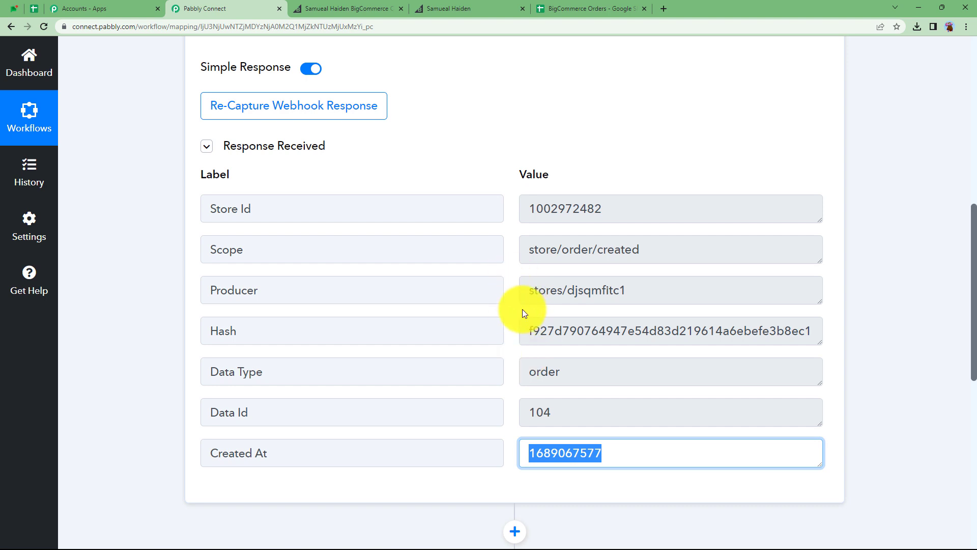
pyautogui.click(535, 412)
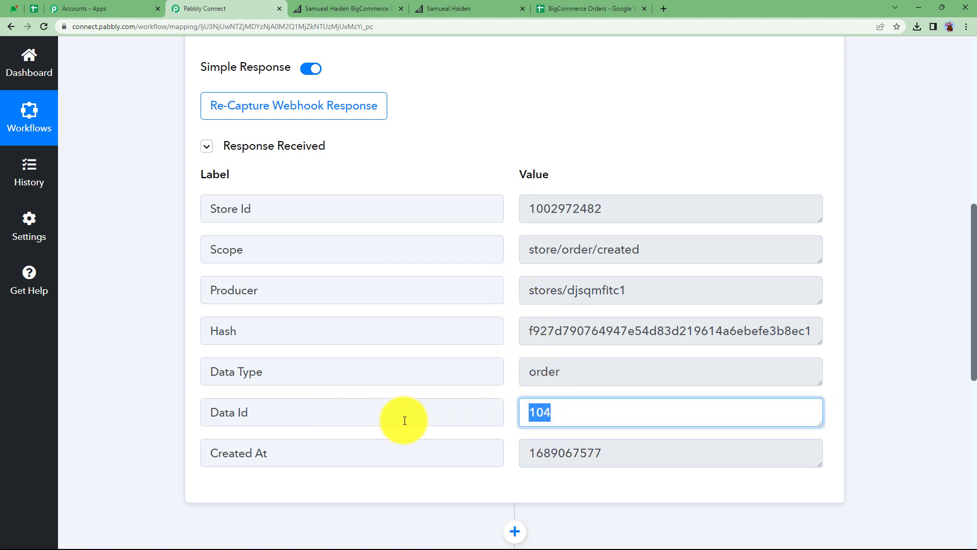
pyautogui.scroll(9, 515, 419)
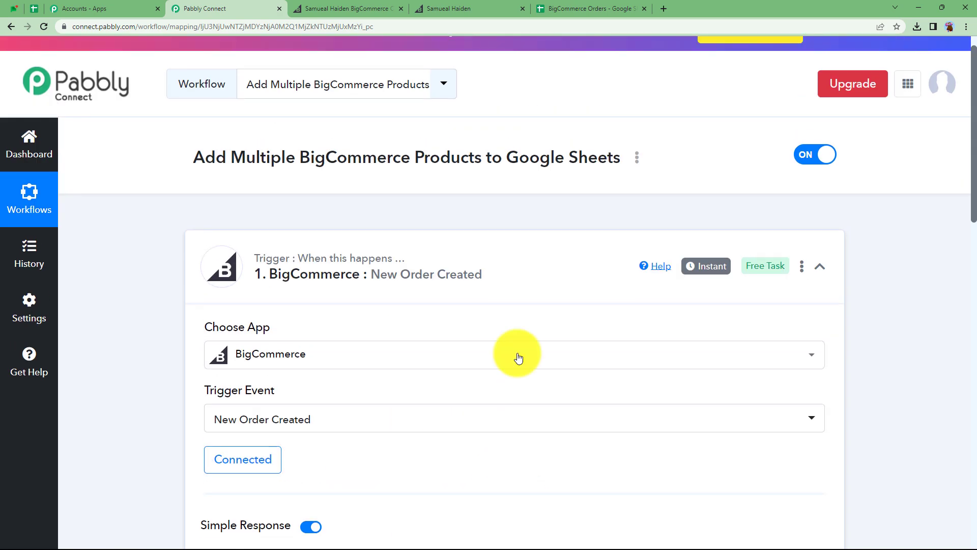
# - Add an action step right after the BigCommerce trigger and choose BigCommerce as its app
pyautogui.click(524, 271)
pyautogui.click(515, 334)
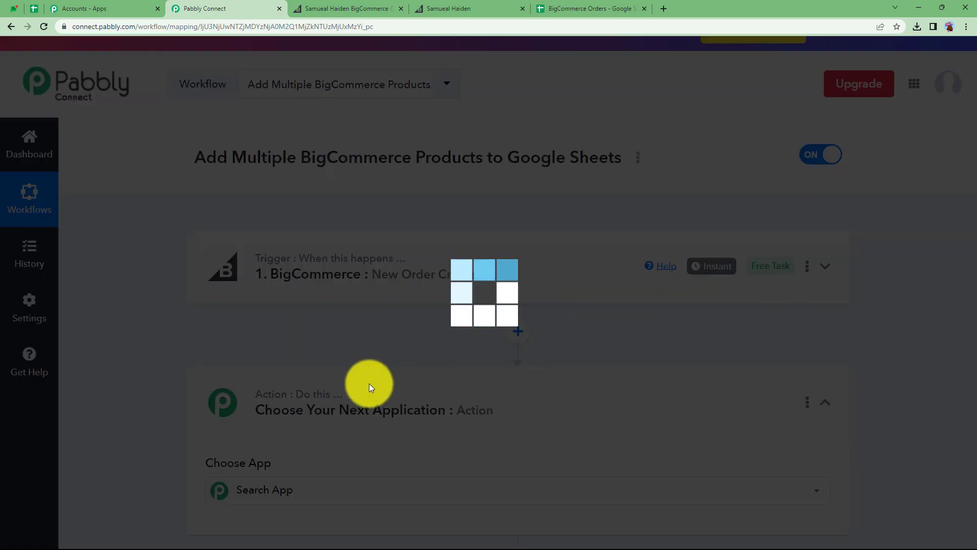
pyautogui.click(354, 392)
pyautogui.write('bigc')
pyautogui.click(243, 487)
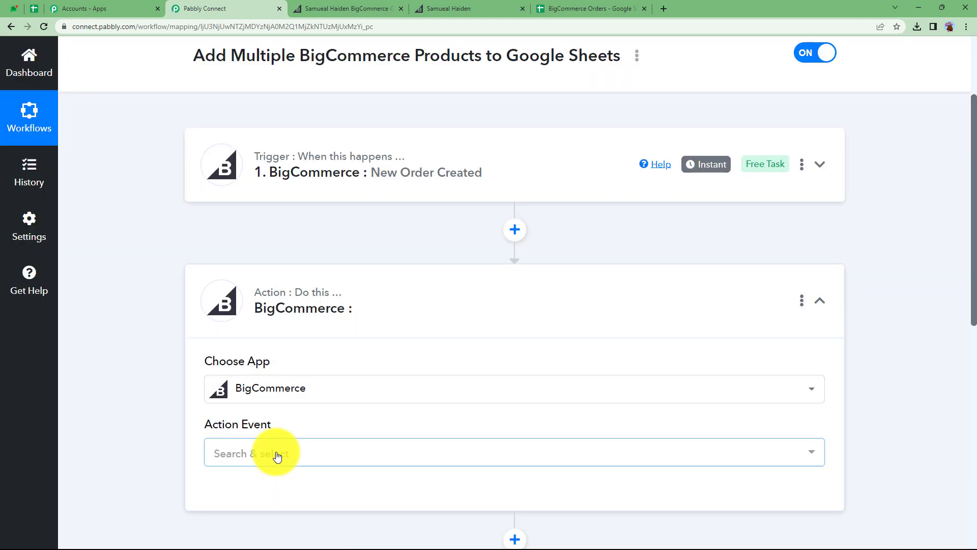
# - Set the action event to Get Order By Id and connect it using the existing BigCommerce #2 connection
pyautogui.click(279, 454)
pyautogui.scroll(-3, 280, 405)
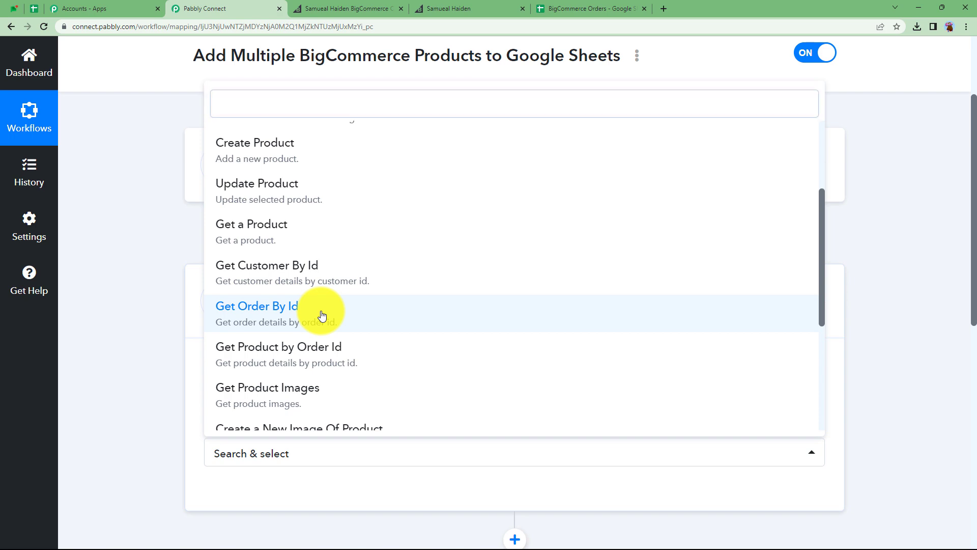
pyautogui.click(322, 316)
pyautogui.scroll(-2, 108, 395)
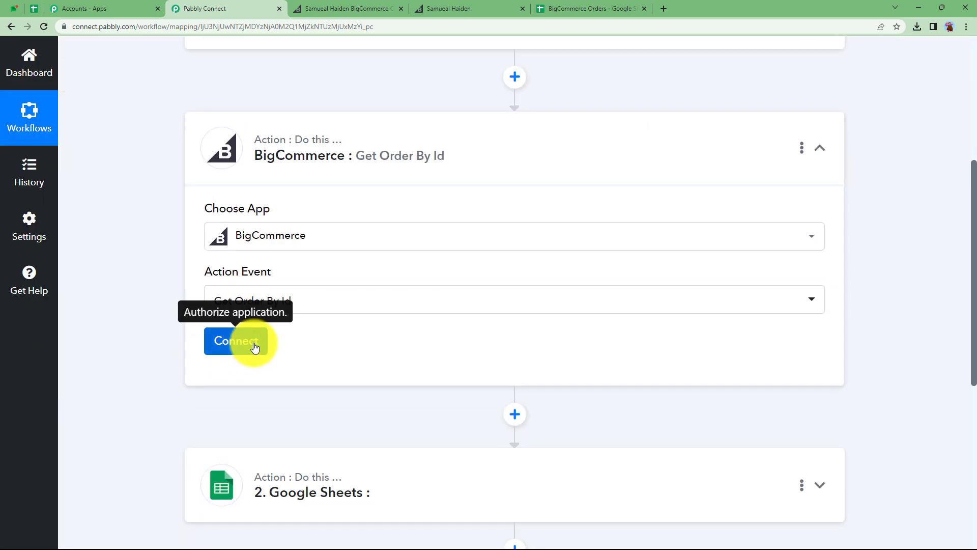
pyautogui.click(256, 343)
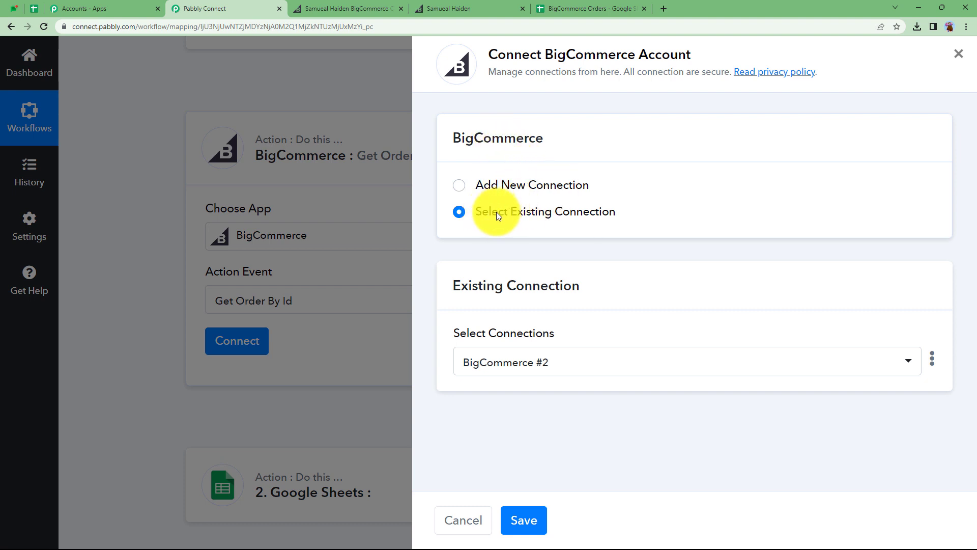
pyautogui.click(539, 513)
pyautogui.scroll(-2, 353, 373)
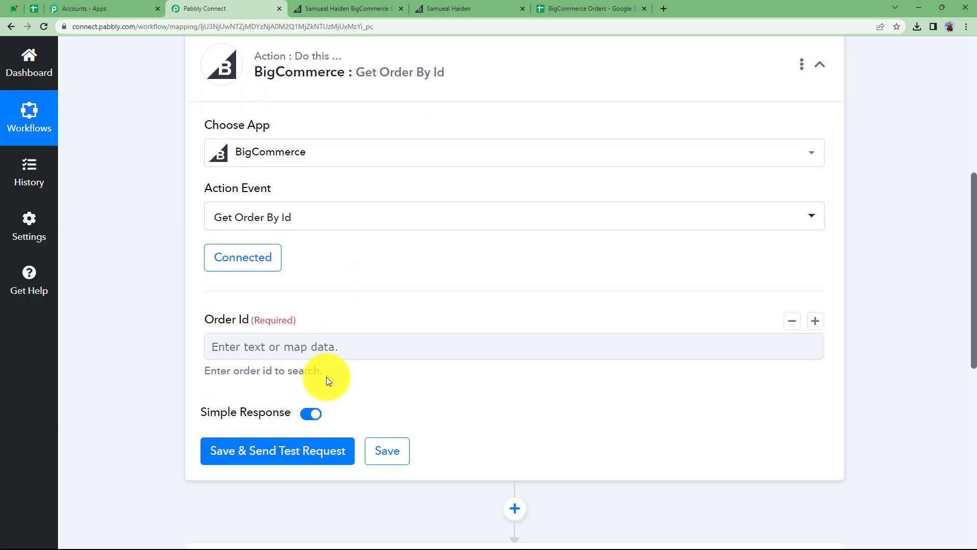
pyautogui.click(252, 334)
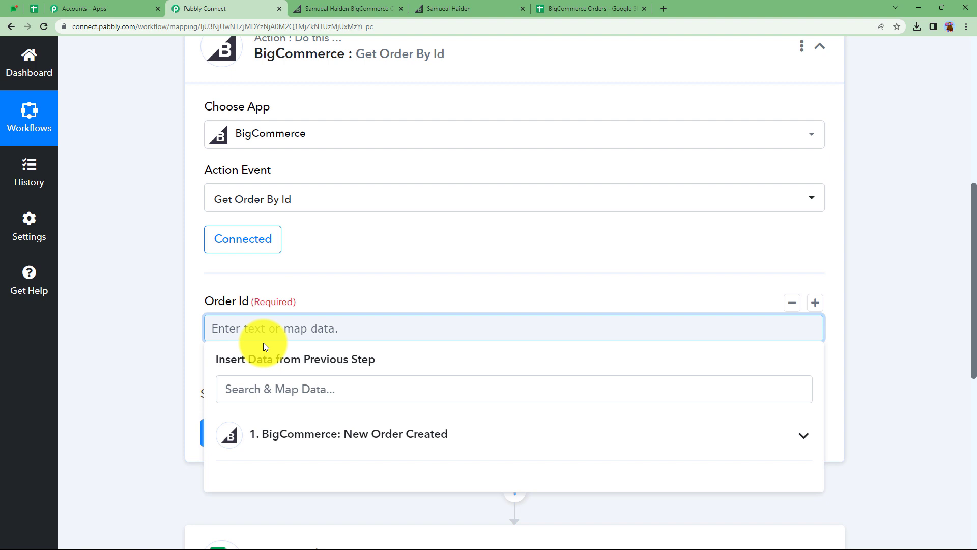
pyautogui.click(283, 433)
pyautogui.click(183, 346)
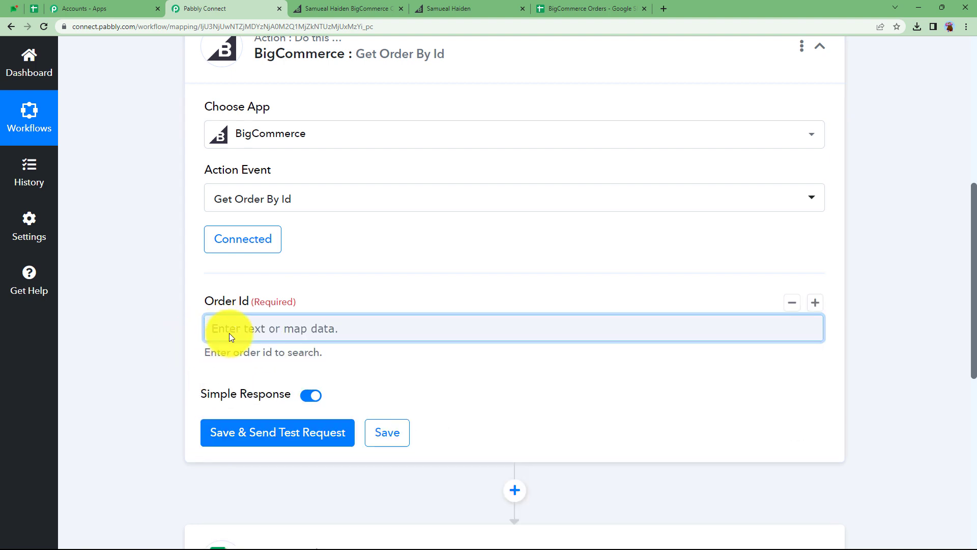
pyautogui.click(229, 332)
pyautogui.click(430, 5)
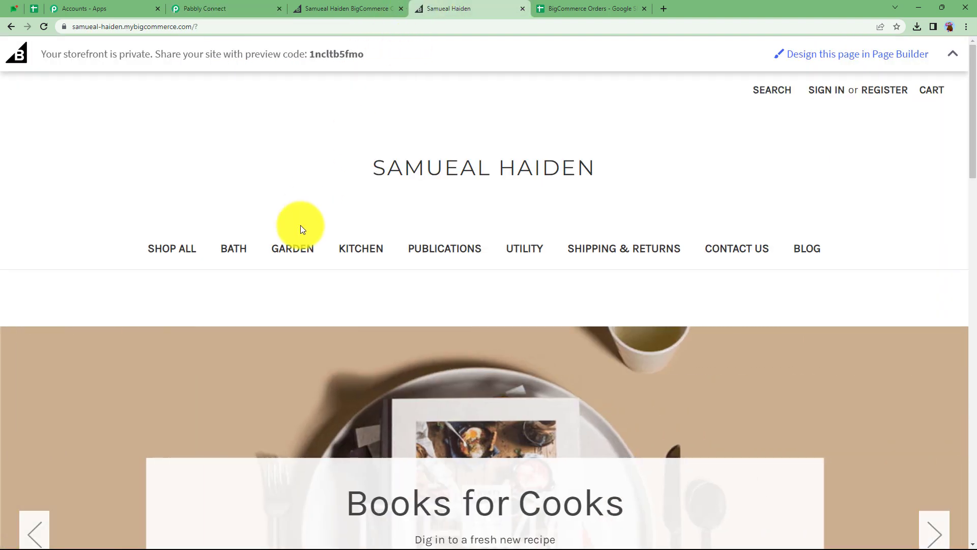
pyautogui.click(260, 5)
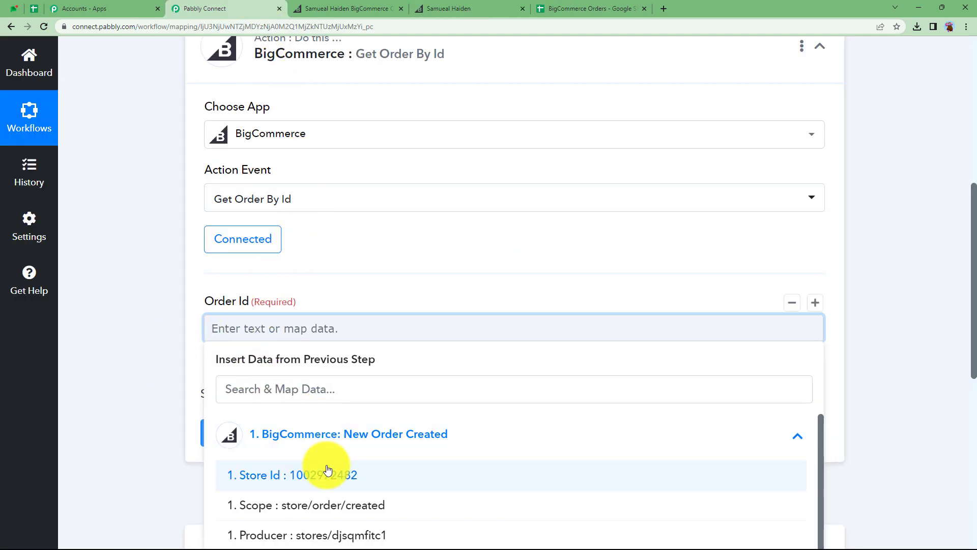
pyautogui.click(197, 323)
pyautogui.scroll(5, 196, 319)
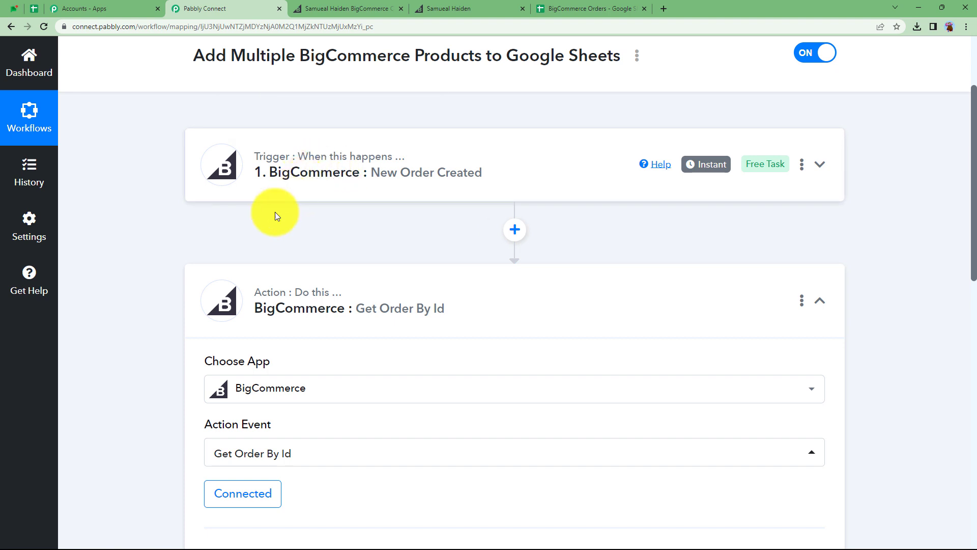
pyautogui.scroll(-5, 215, 254)
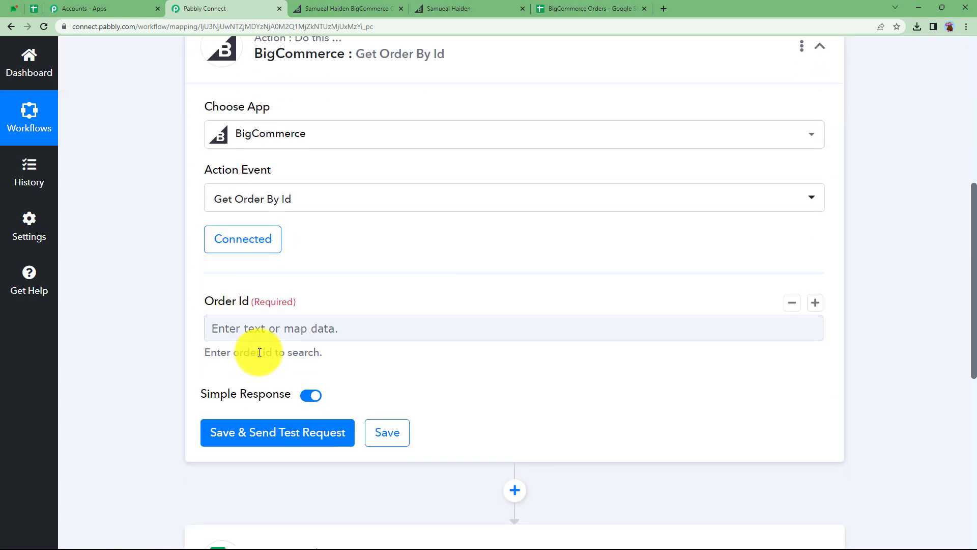
# - Map the trigger's Data Id into the Order Id field of the Get Order By Id action
pyautogui.click(256, 328)
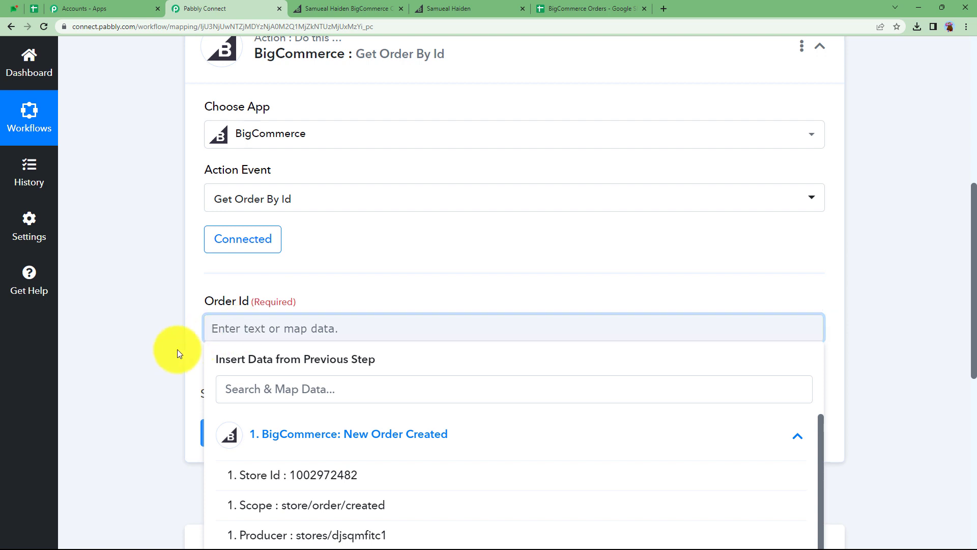
pyautogui.scroll(-2, 177, 349)
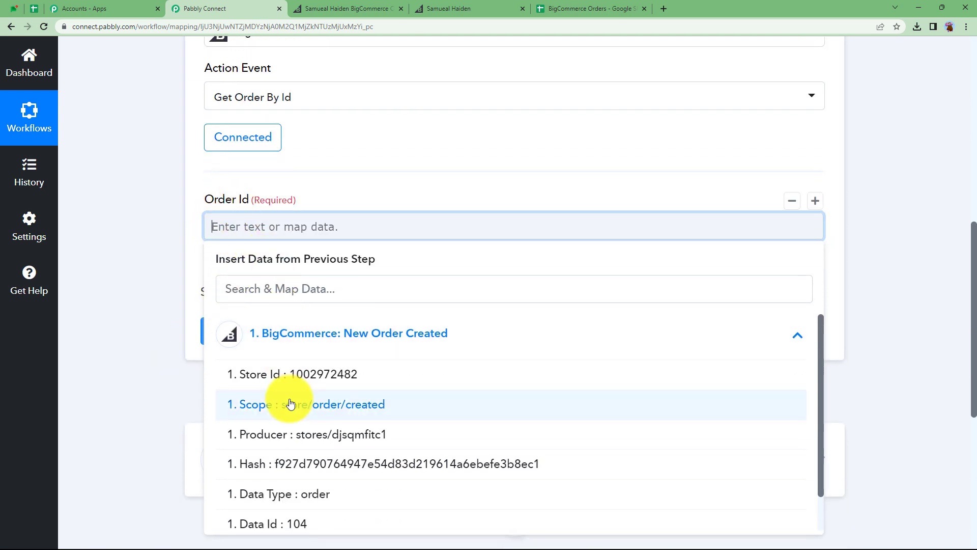
pyautogui.scroll(-2, 296, 458)
pyautogui.click(290, 481)
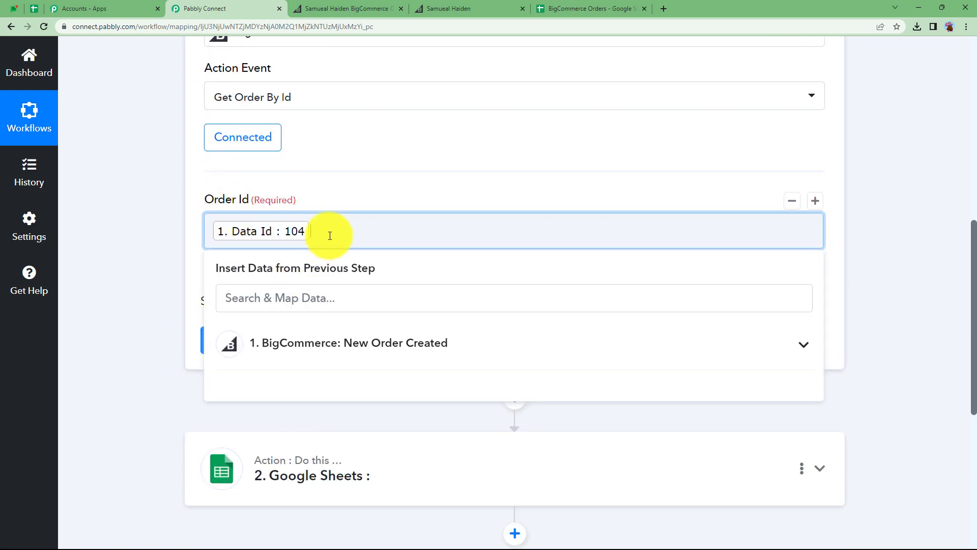
# - Save and send a test request for the Get Order By Id action and review the returned order details
pyautogui.click(142, 281)
pyautogui.click(249, 344)
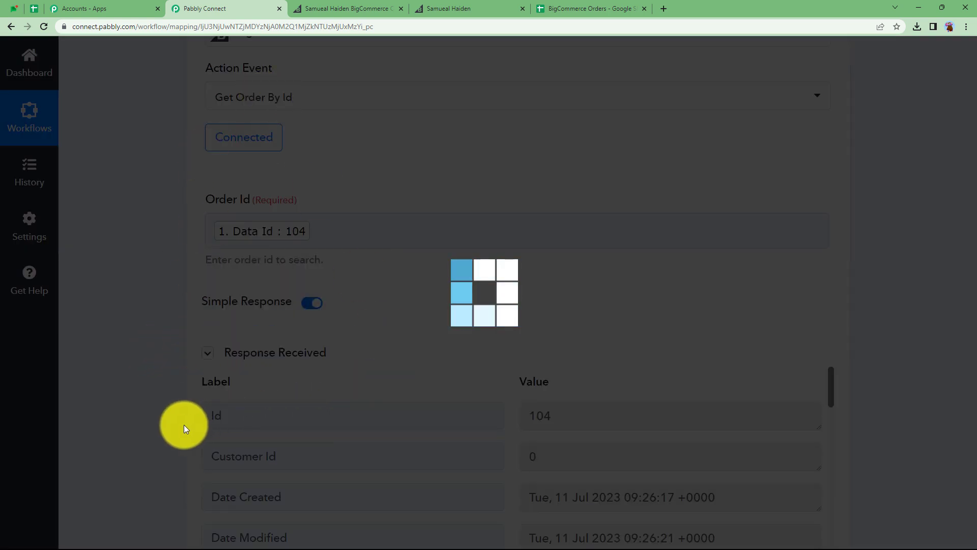
pyautogui.scroll(-4, 184, 424)
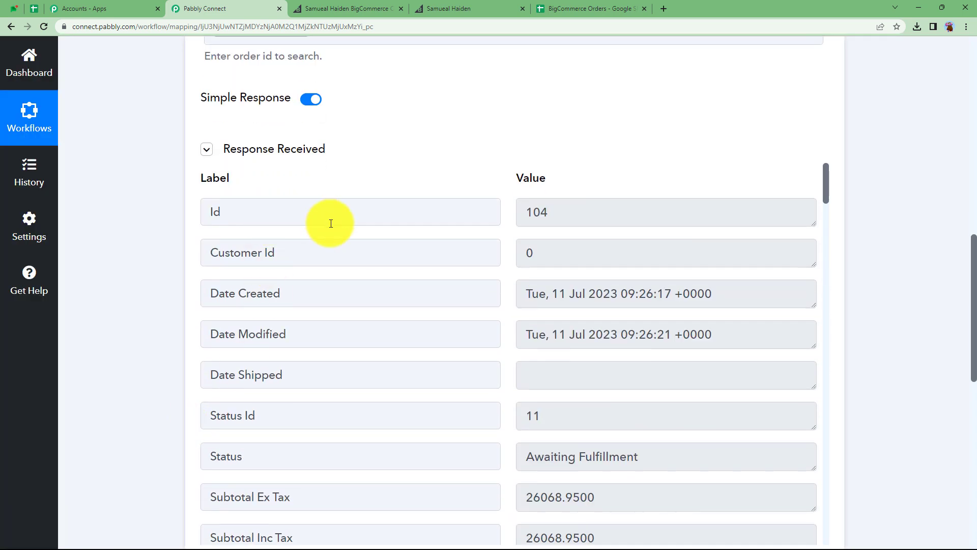
pyautogui.scroll(-2, 556, 224)
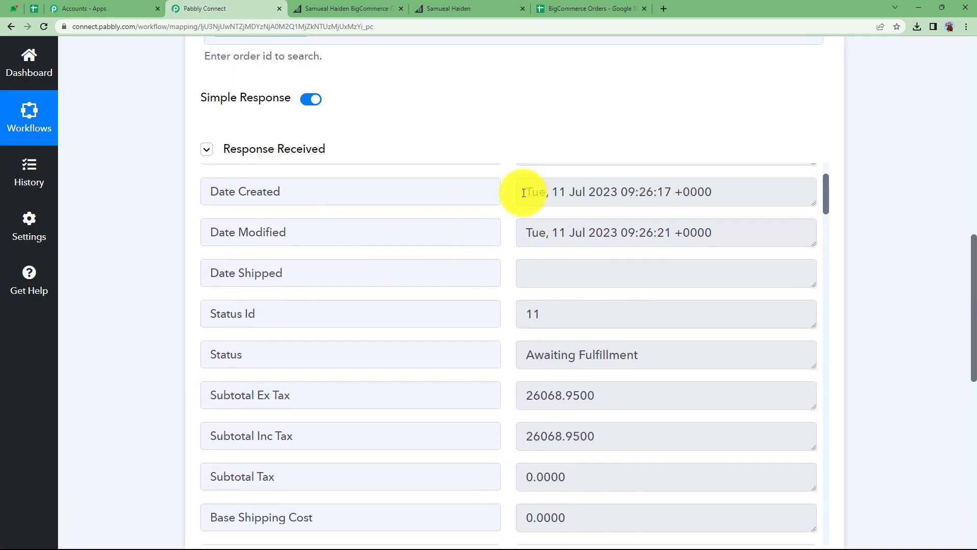
pyautogui.moveTo(524, 192); pyautogui.dragTo(757, 192)
pyautogui.scroll(-4, 517, 366)
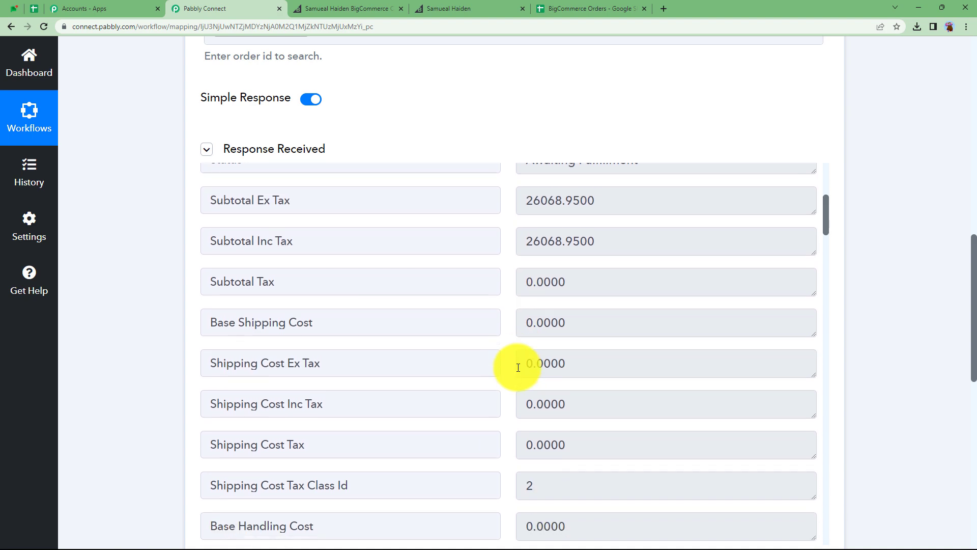
pyautogui.scroll(-15, 518, 368)
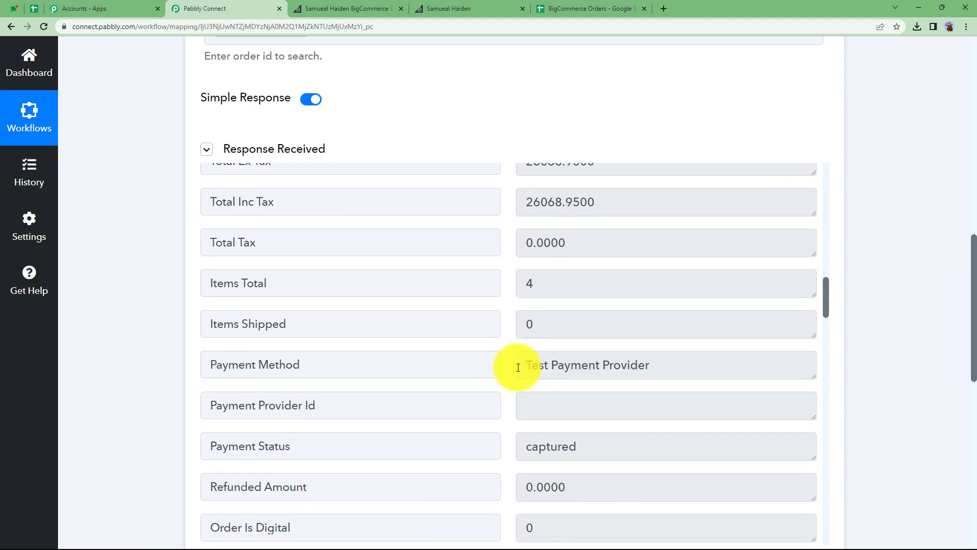
pyautogui.scroll(-10, 518, 367)
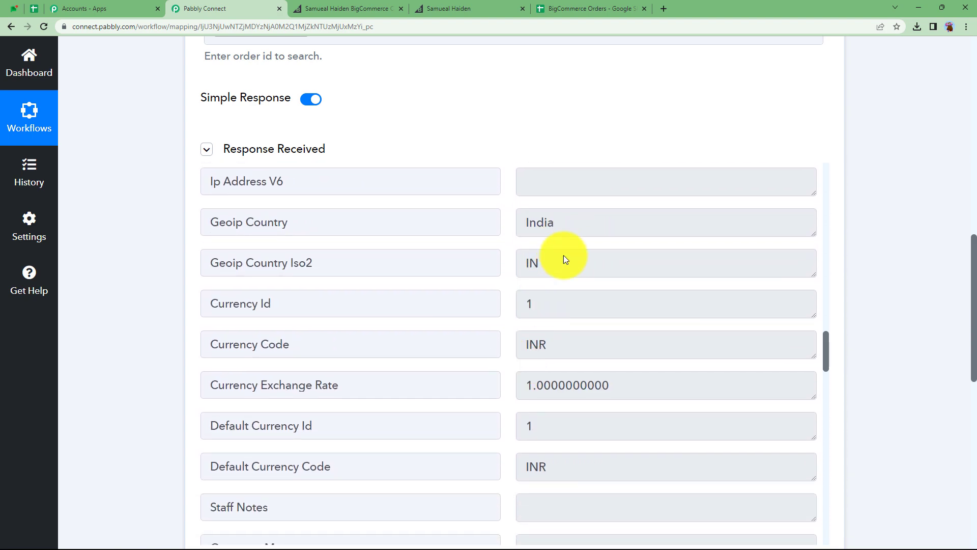
pyautogui.scroll(-11, 553, 346)
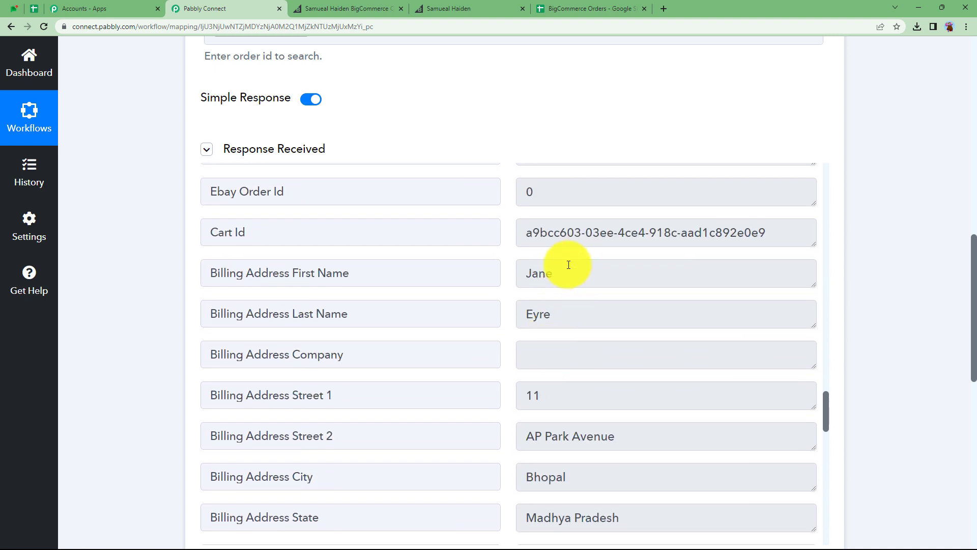
pyautogui.scroll(-7, 570, 354)
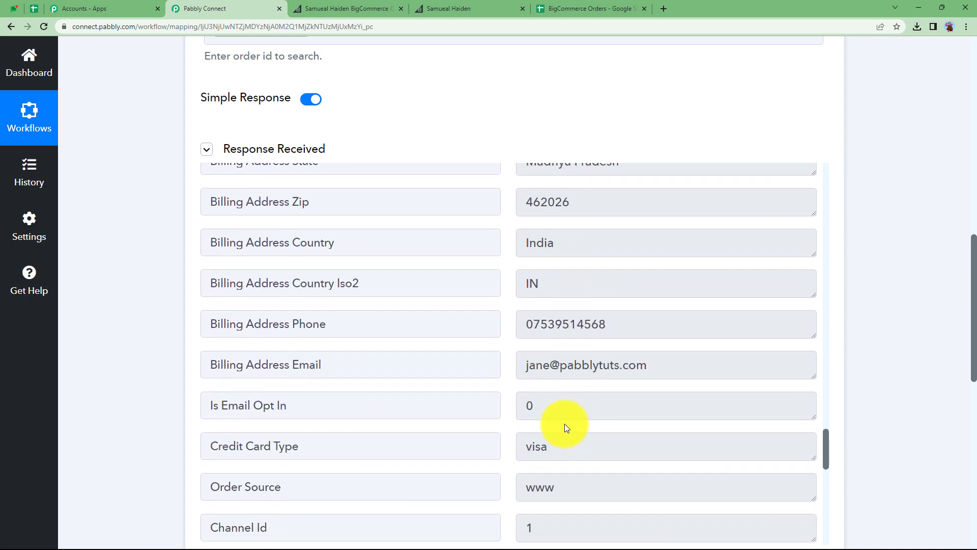
pyautogui.scroll(-14, 586, 366)
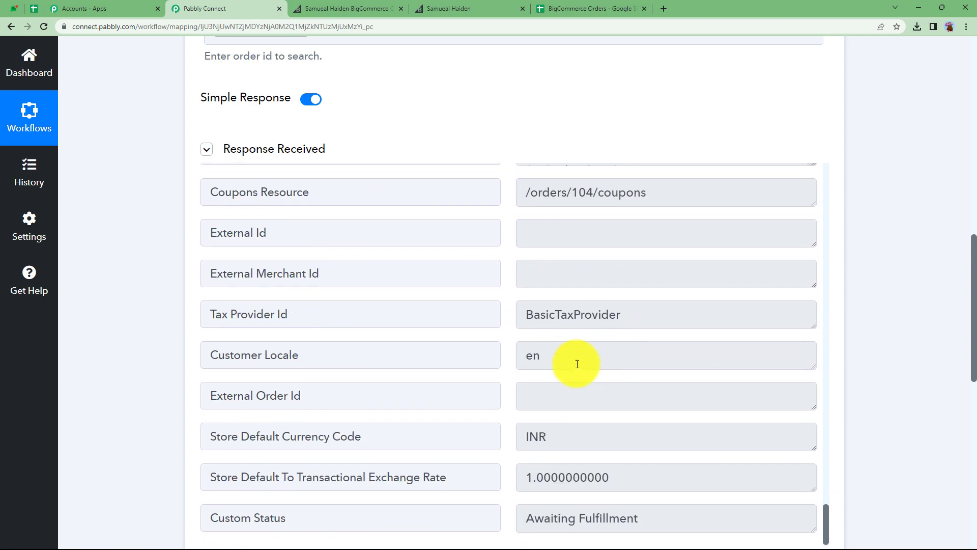
pyautogui.scroll(3, 579, 365)
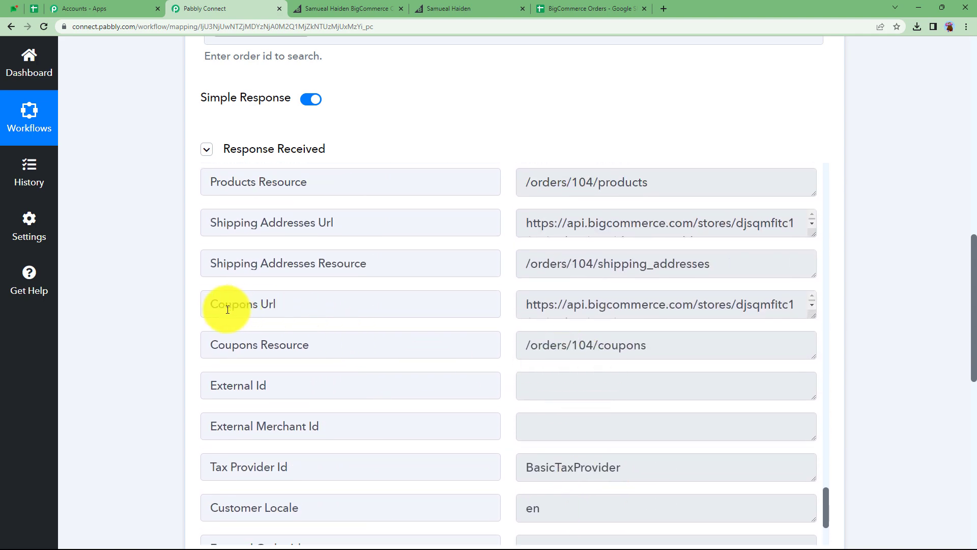
pyautogui.scroll(11, 173, 339)
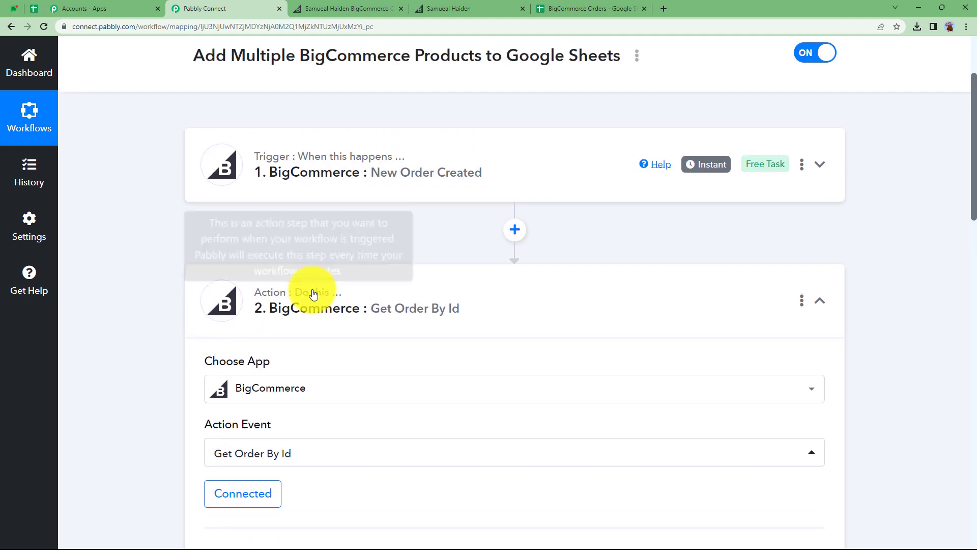
# - Add another action step after Get Order By Id and choose BigCommerce as its app
pyautogui.click(313, 294)
pyautogui.scroll(-3, 334, 284)
pyautogui.click(523, 215)
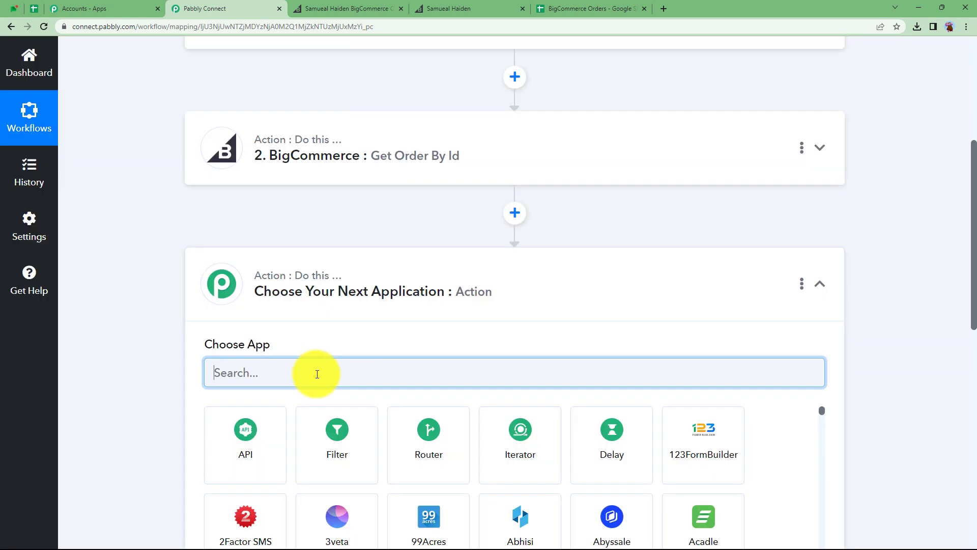
pyautogui.write('bigc')
pyautogui.click(227, 444)
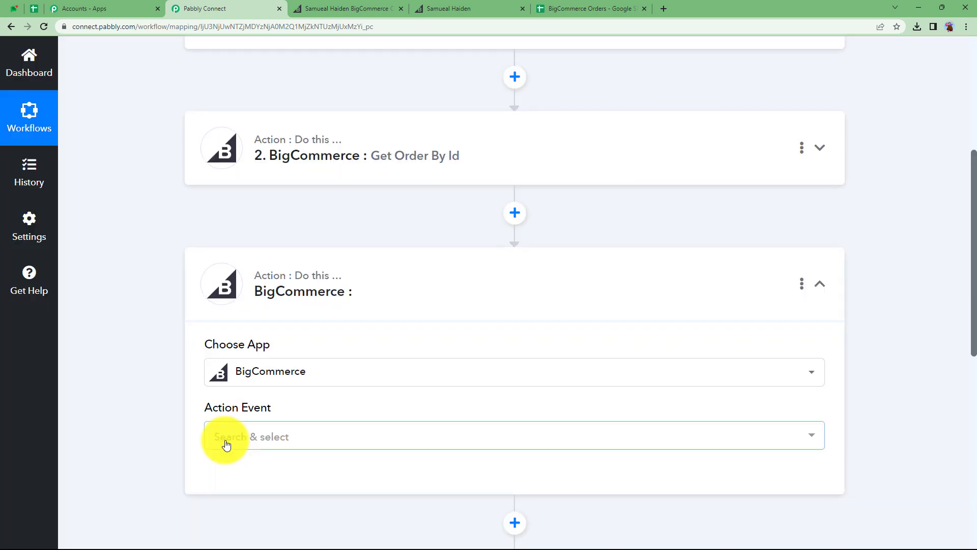
# - Set the new action's event to Get Product by Order Id
pyautogui.click(226, 444)
pyautogui.scroll(-5, 290, 388)
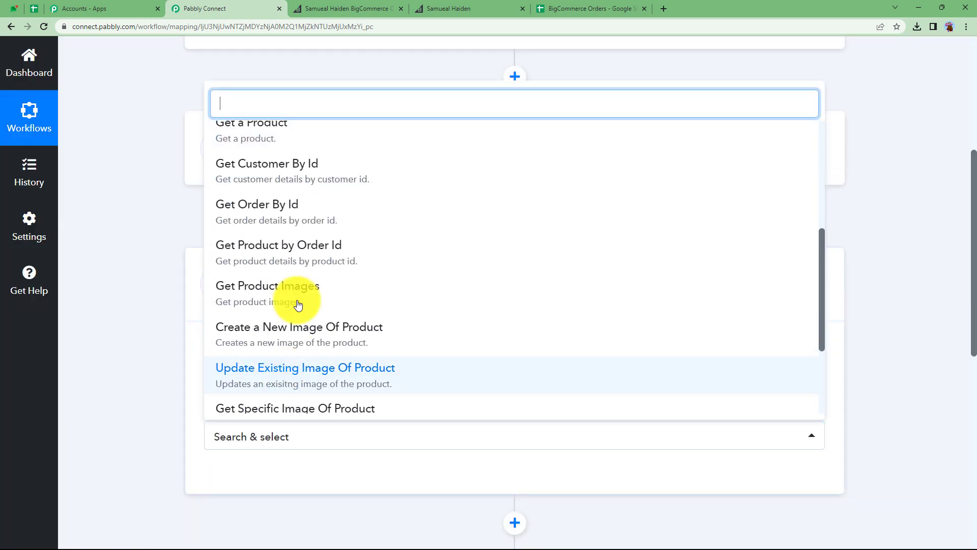
pyautogui.click(330, 249)
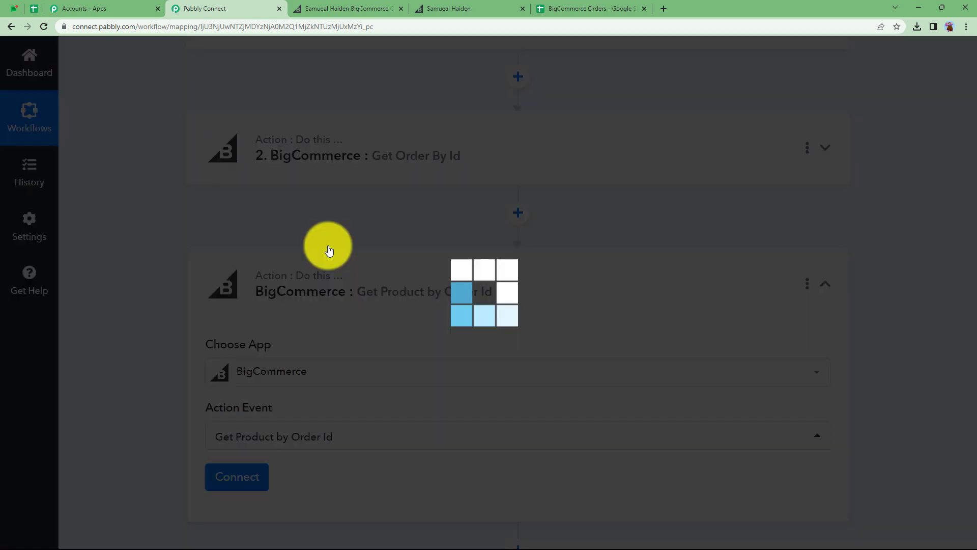
pyautogui.scroll(-3, 188, 366)
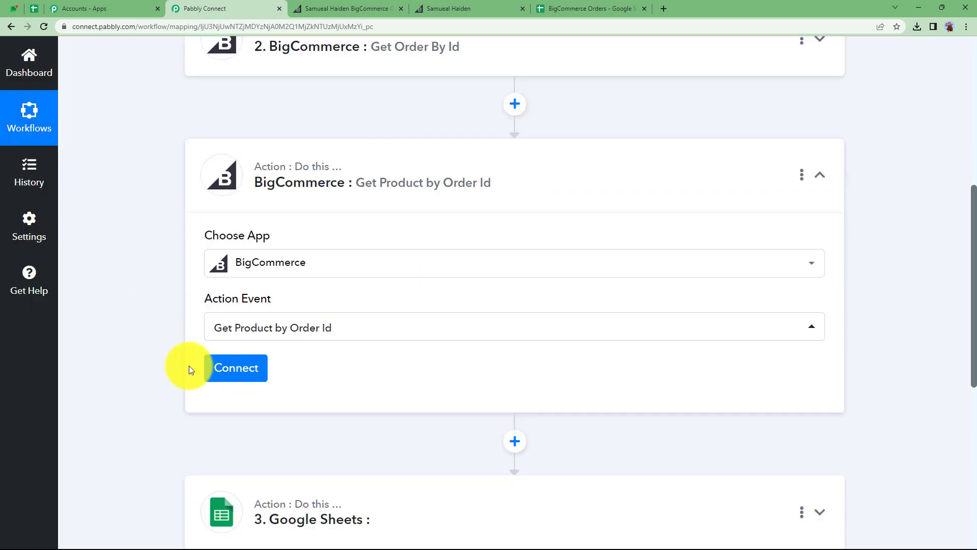
# - Connect the Get Product by Order Id action using the existing BigCommerce #2 connection and map the trigger's Data Id into Order Id
pyautogui.click(232, 324)
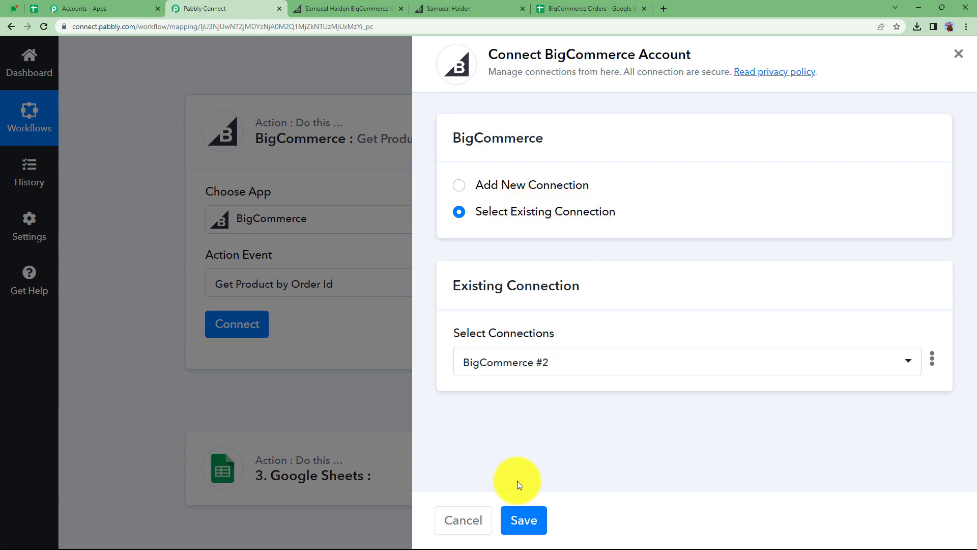
pyautogui.click(538, 518)
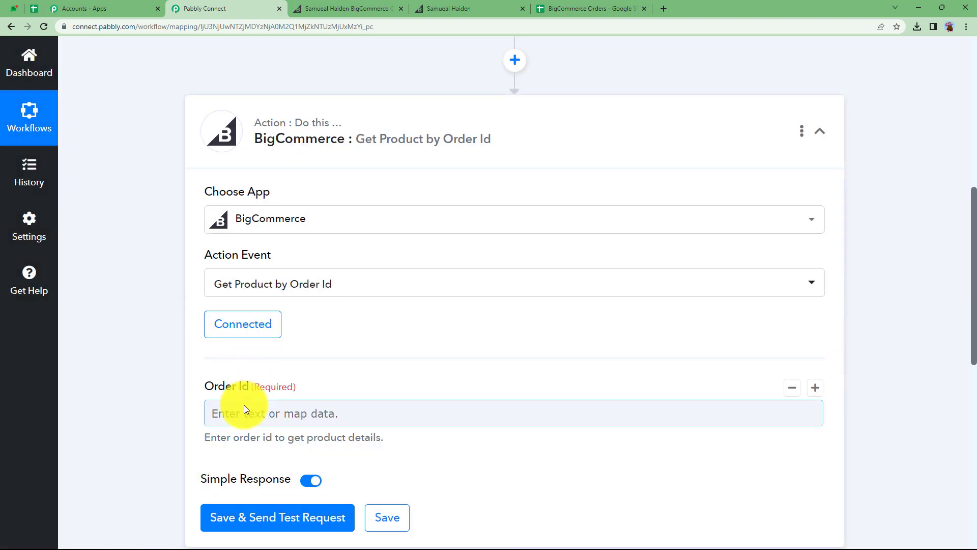
pyautogui.click(243, 406)
pyautogui.scroll(-1, 264, 382)
pyautogui.click(316, 414)
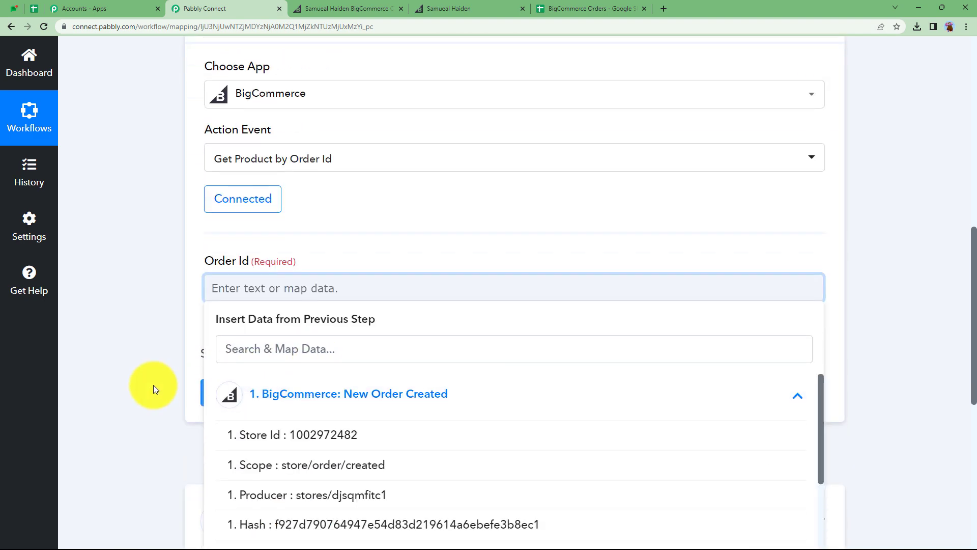
pyautogui.scroll(-3, 344, 419)
pyautogui.click(340, 438)
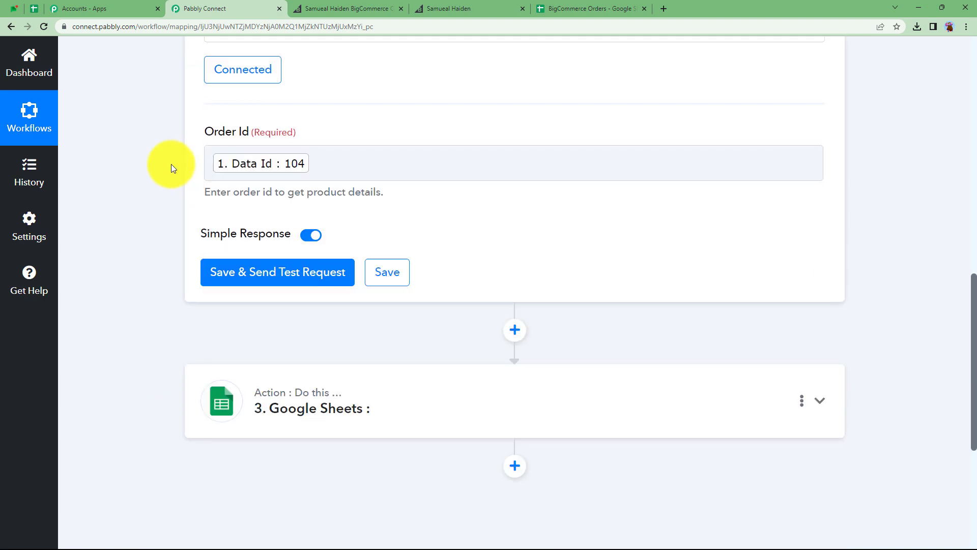
# - Save and send a test request for Get Product by Order Id and review the returned product details
pyautogui.click(234, 275)
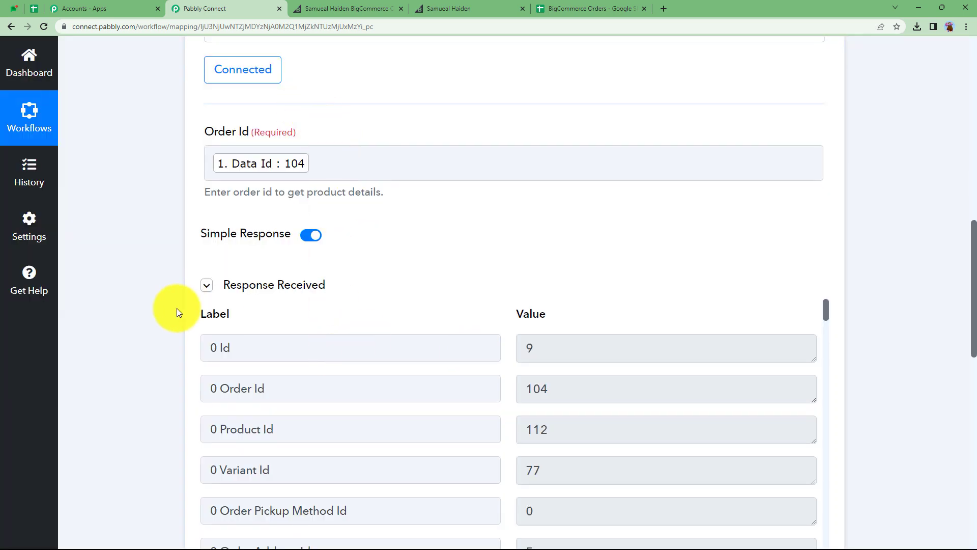
pyautogui.scroll(-2, 178, 310)
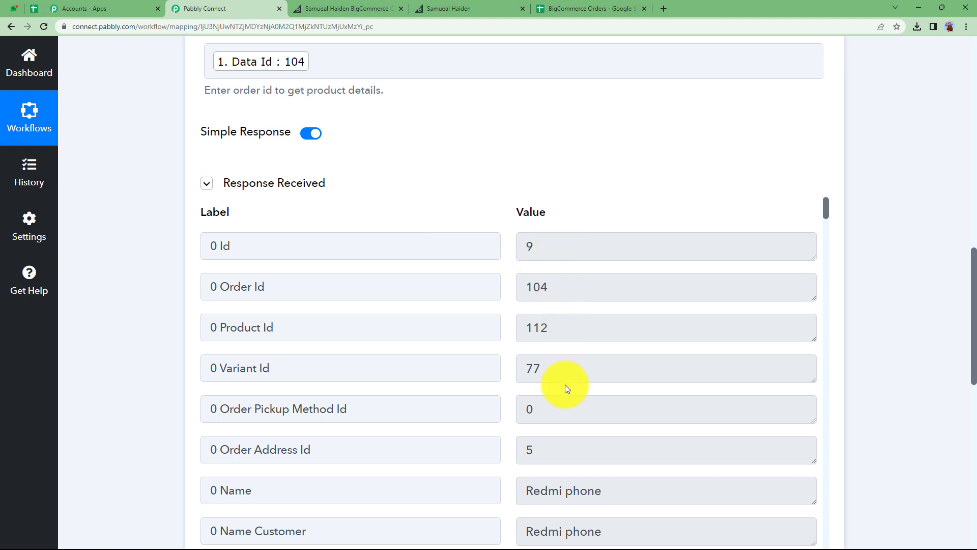
pyautogui.scroll(-6, 565, 384)
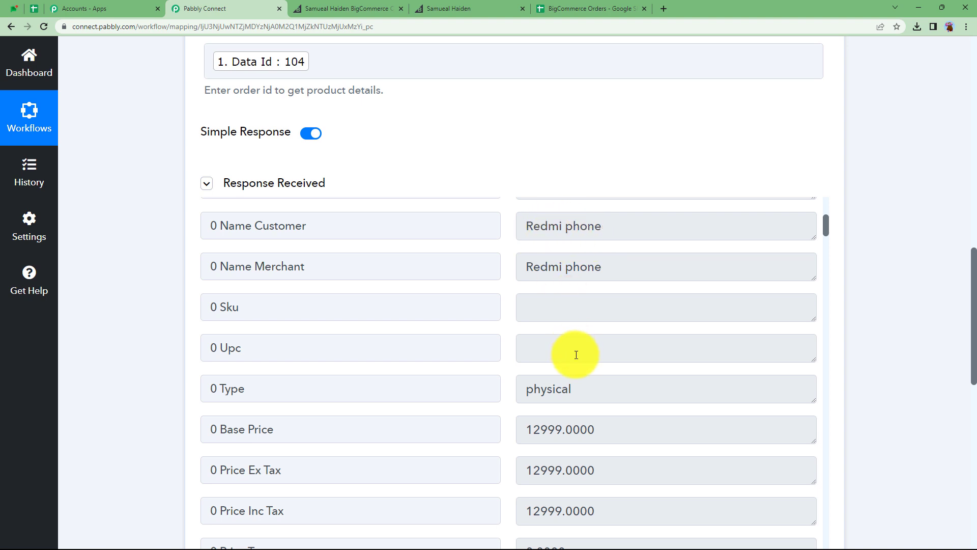
pyautogui.scroll(-2, 576, 355)
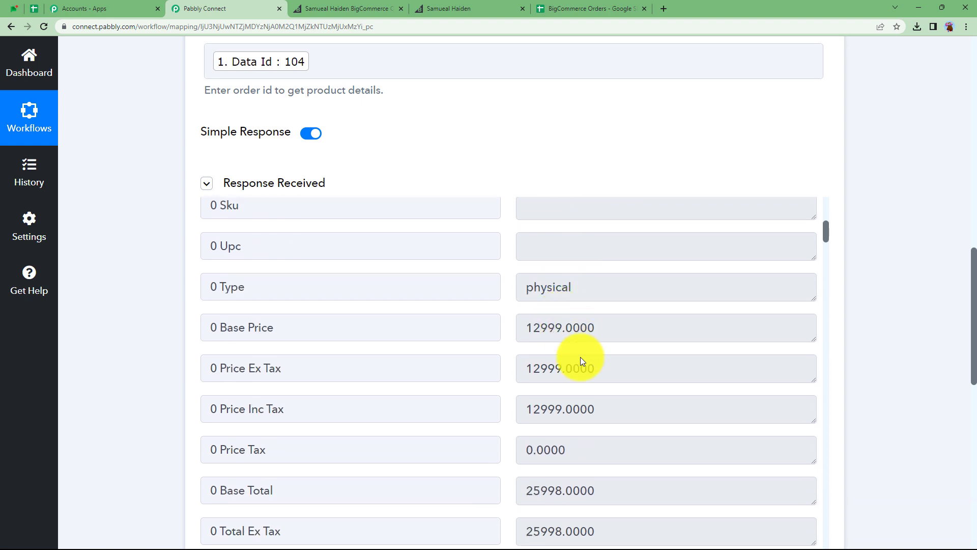
pyautogui.scroll(-11, 580, 426)
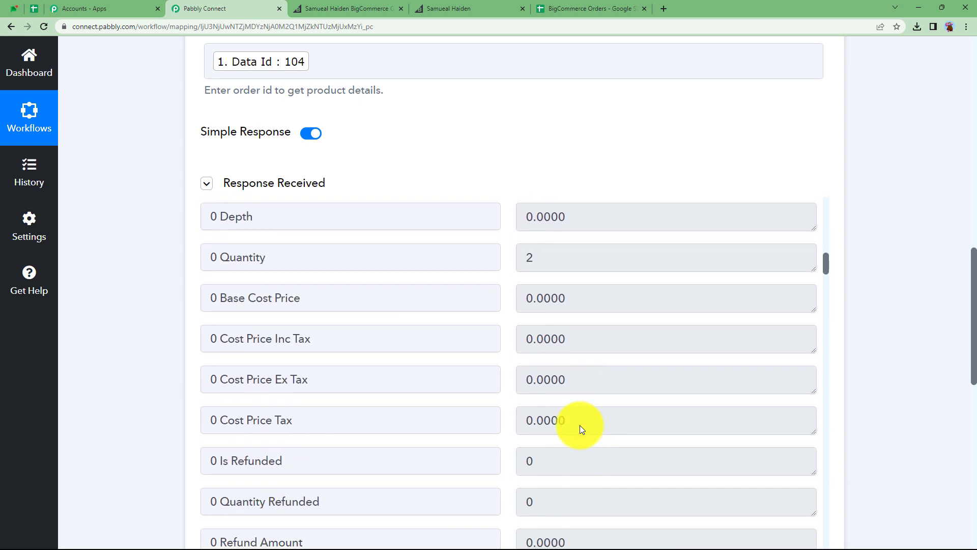
pyautogui.scroll(-16, 579, 425)
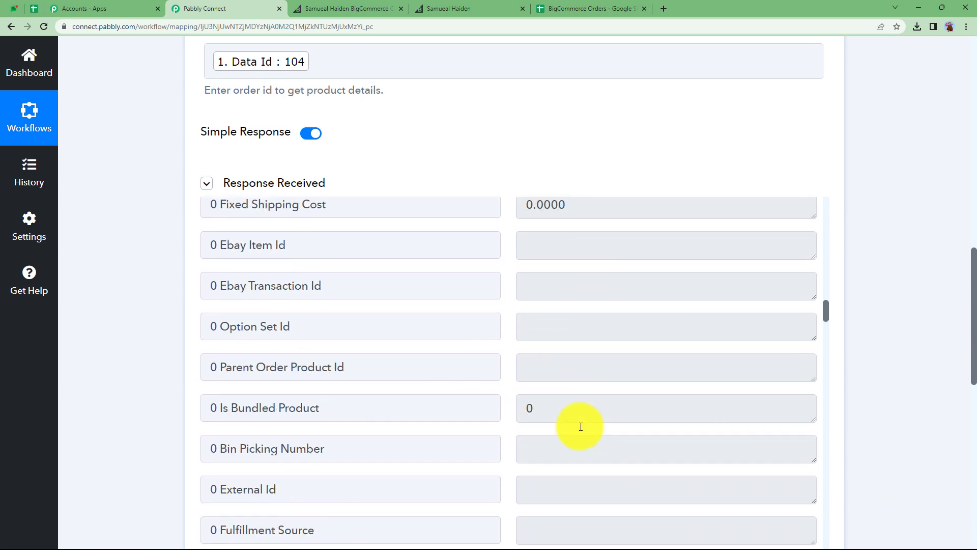
pyautogui.scroll(-11, 580, 427)
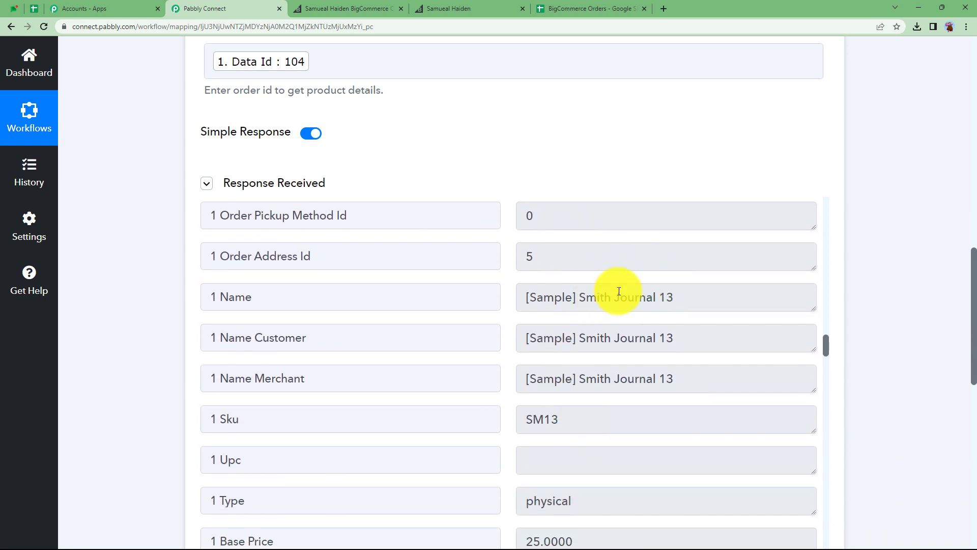
pyautogui.scroll(-18, 587, 353)
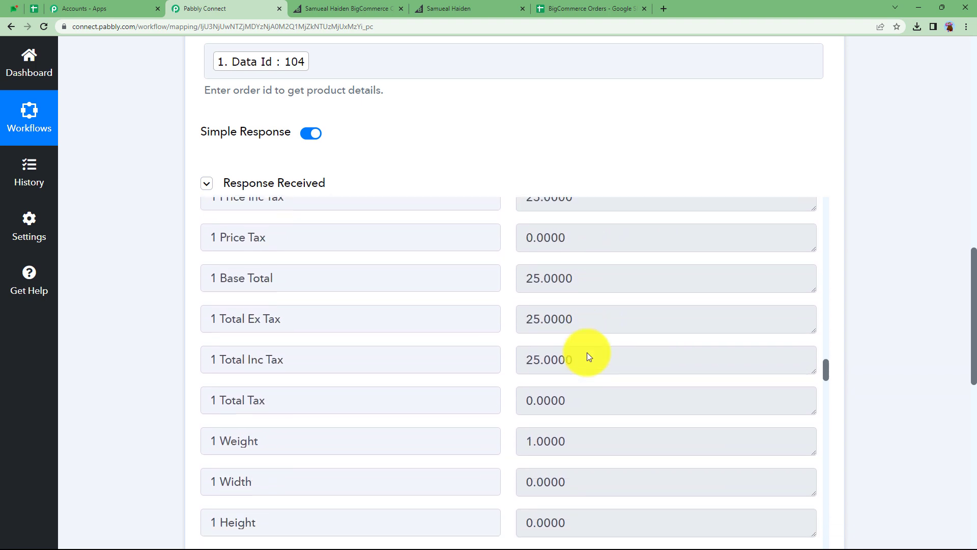
pyautogui.scroll(-14, 587, 352)
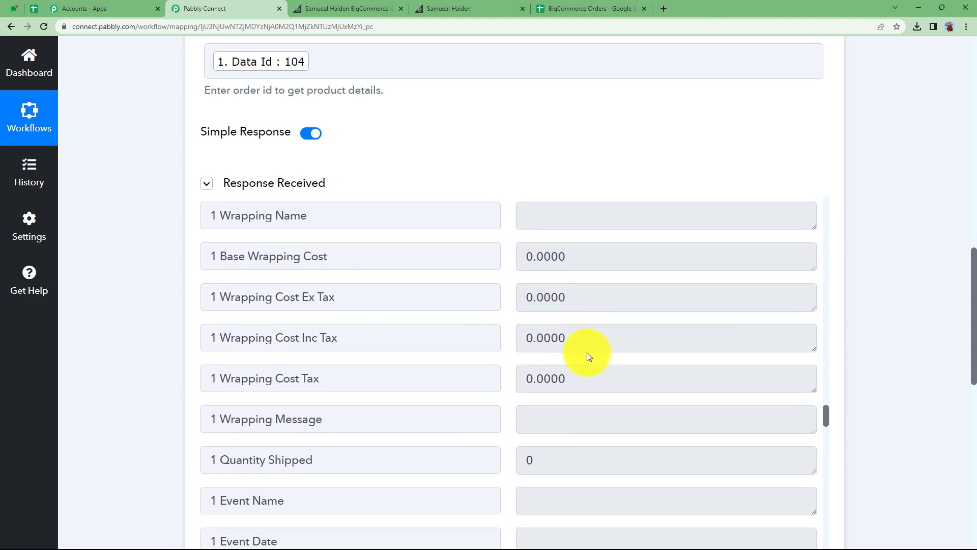
pyautogui.scroll(-14, 587, 352)
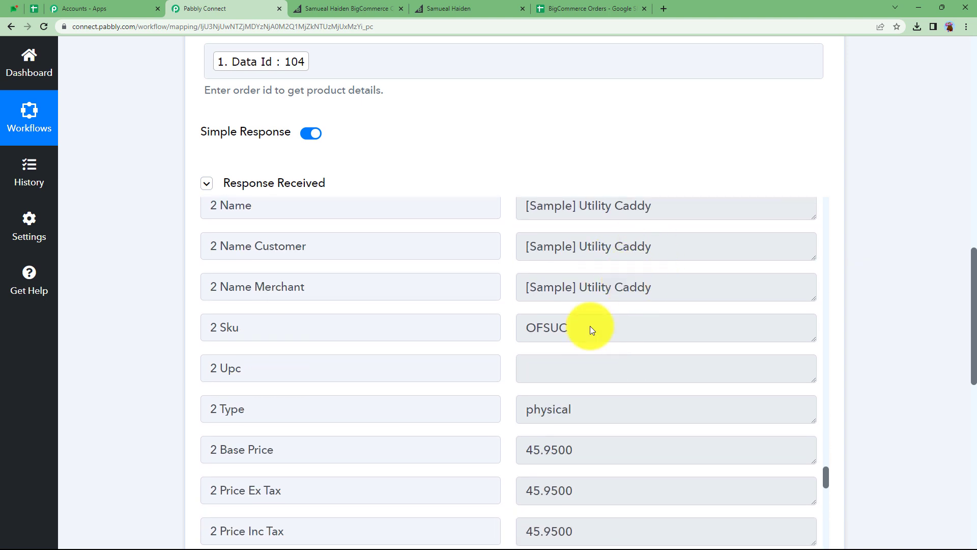
pyautogui.scroll(2, 590, 330)
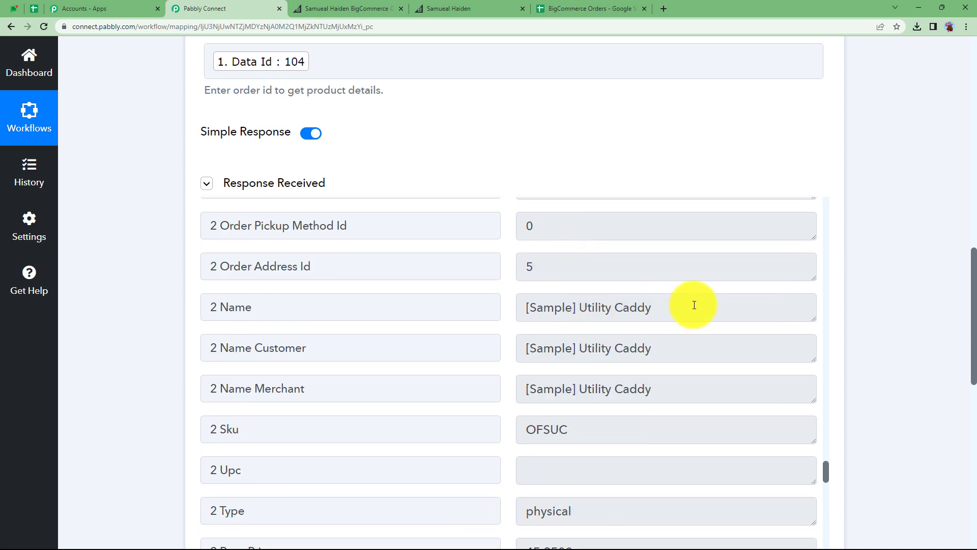
# - Compare the returned product name with the Order Details column in the BigCommerce Orders sheet
pyautogui.moveTo(694, 305); pyautogui.dragTo(518, 335)
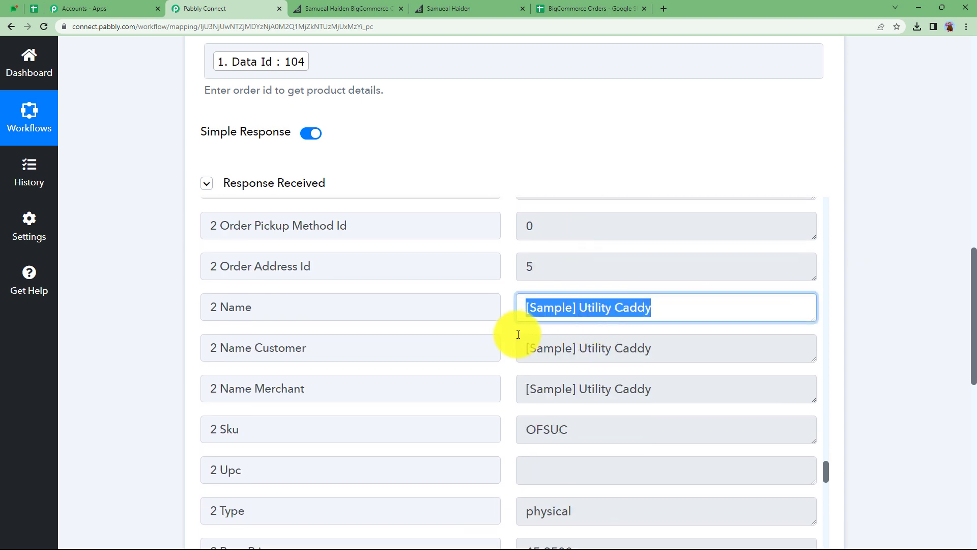
pyautogui.click(565, 8)
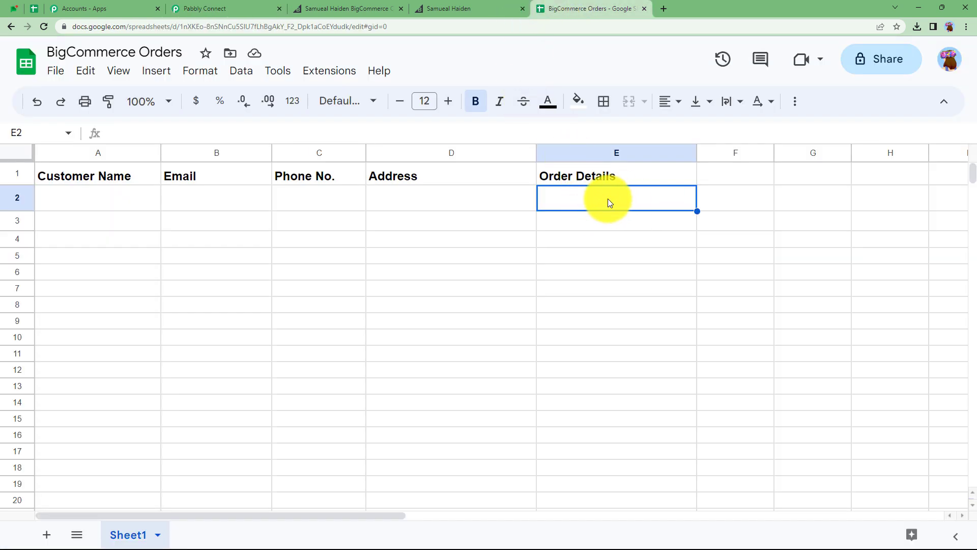
pyautogui.click(252, 8)
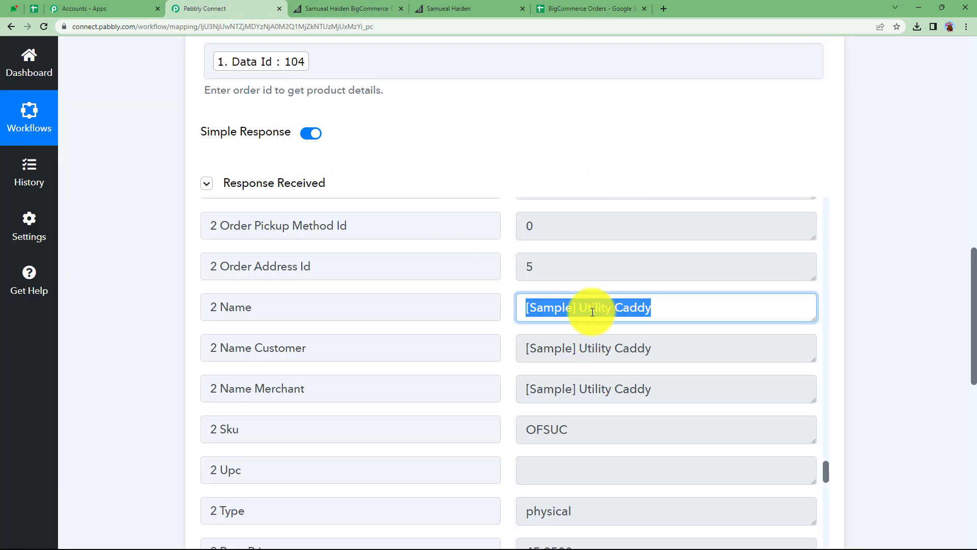
# - Turn off Simple Response for the product action and send the test request again
pyautogui.click(241, 179)
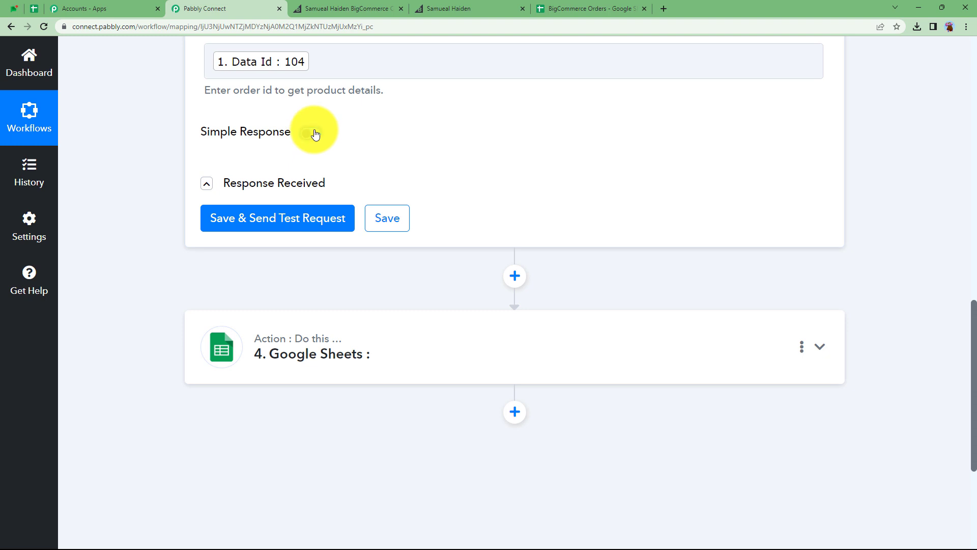
pyautogui.click(302, 217)
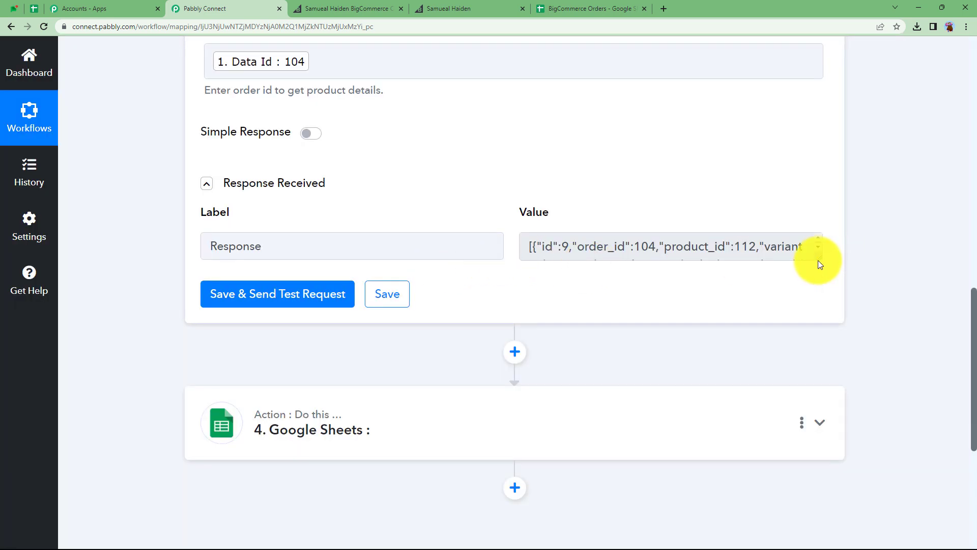
# - Examine the full raw JSON response of returned product line items
pyautogui.moveTo(818, 263); pyautogui.dragTo(820, 544)
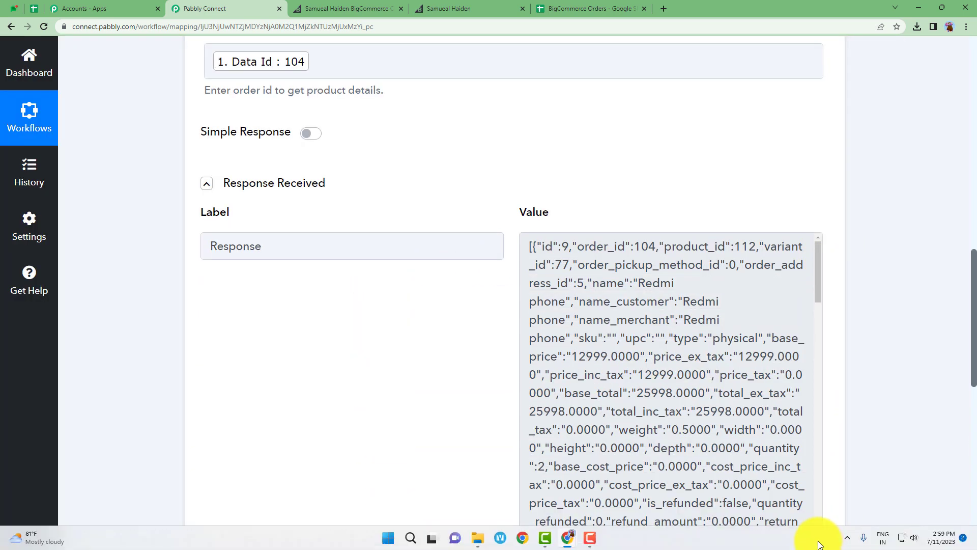
pyautogui.scroll(-2, 432, 353)
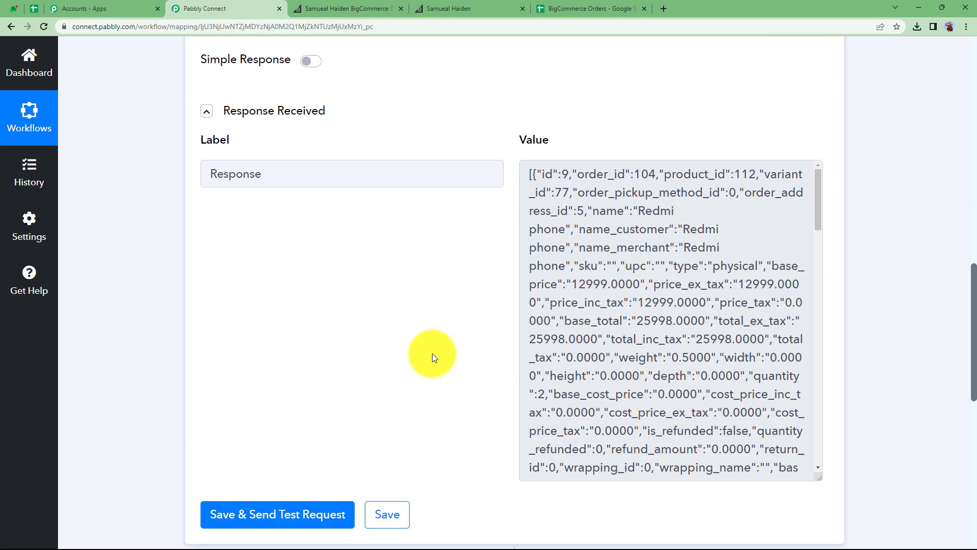
pyautogui.moveTo(523, 141); pyautogui.dragTo(816, 460)
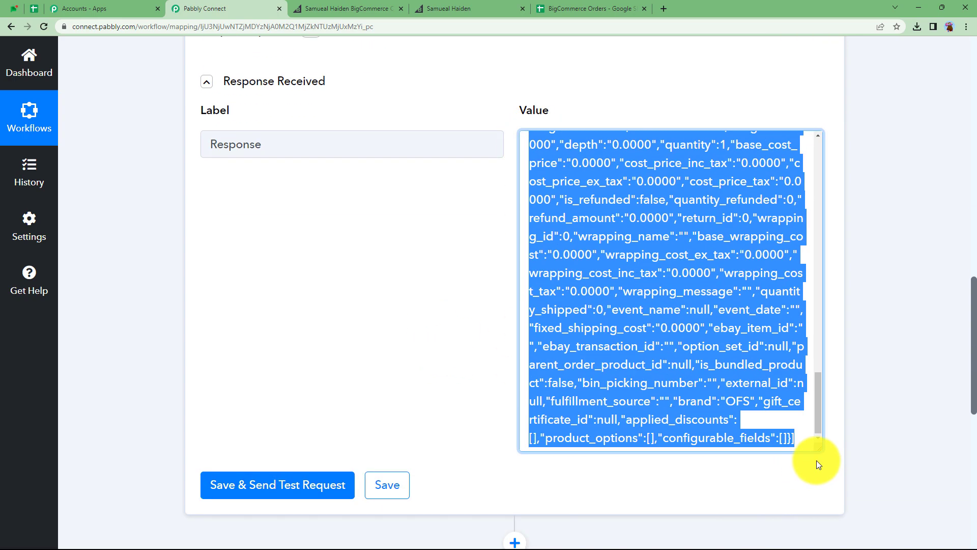
pyautogui.click(771, 391)
pyautogui.scroll(5, 619, 313)
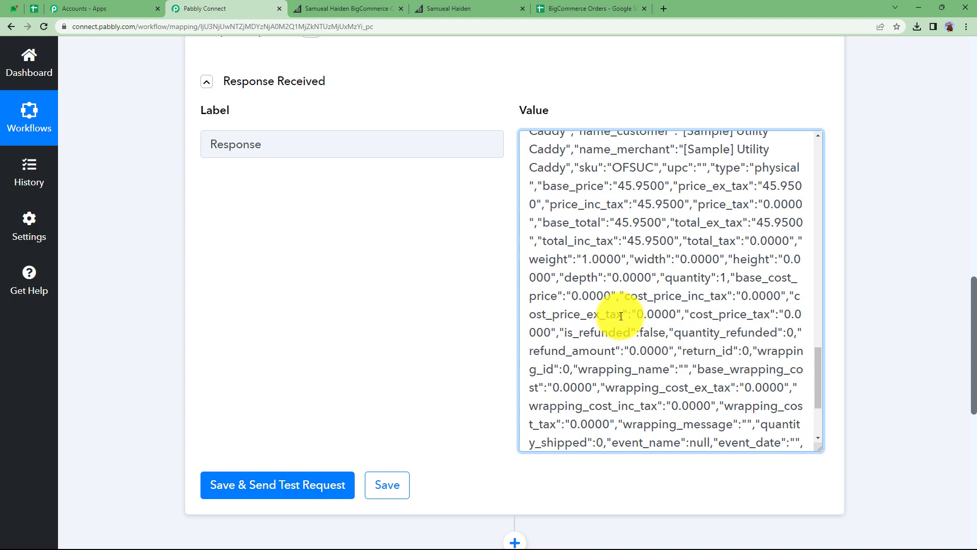
pyautogui.scroll(10, 621, 316)
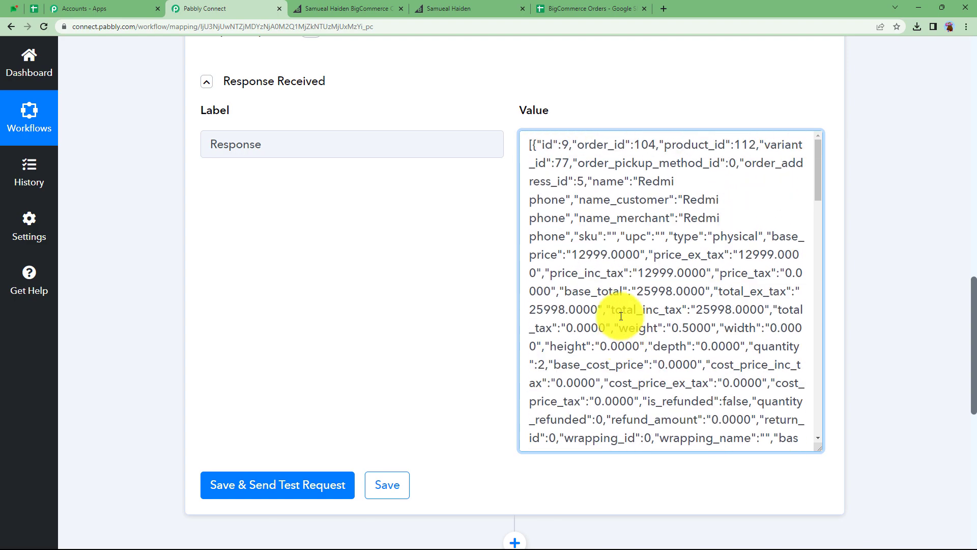
pyautogui.scroll(2, 621, 316)
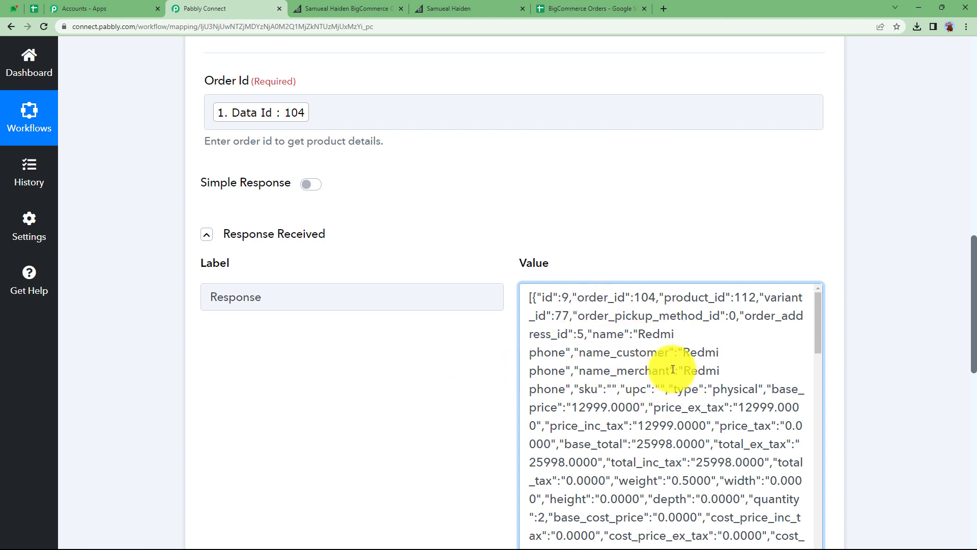
pyautogui.click(323, 238)
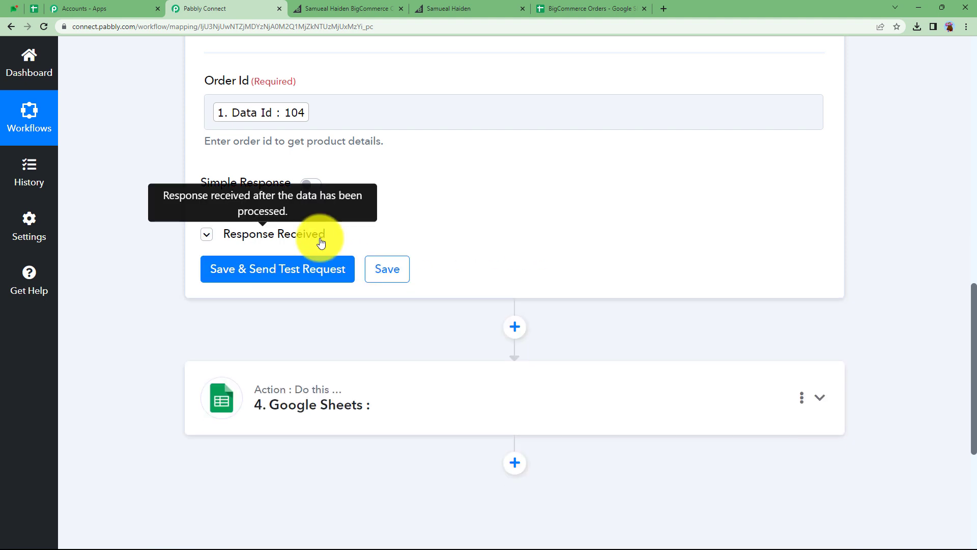
# - Add a new action after Get Product by Order Id and choose Data Transformer by Pabbly as its app
pyautogui.scroll(3, 437, 236)
pyautogui.scroll(3, 438, 237)
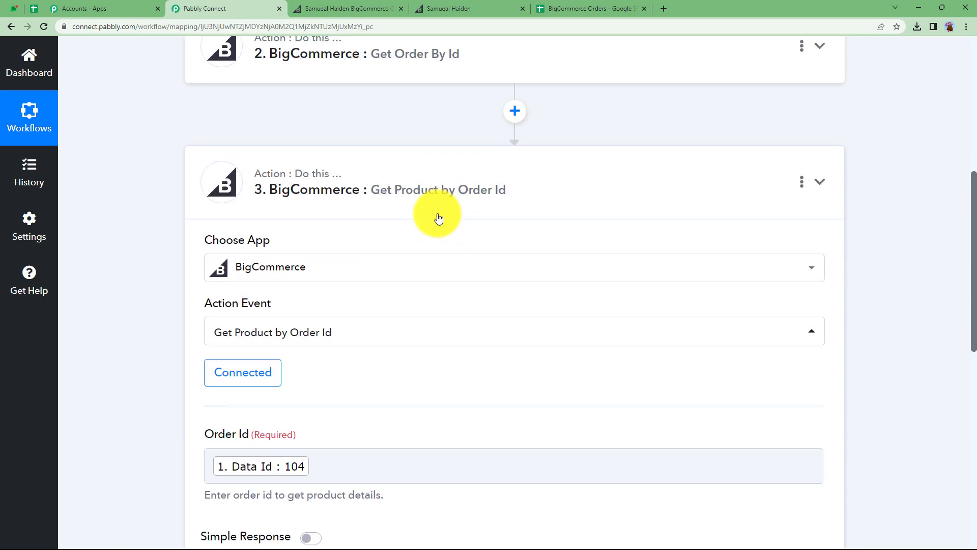
pyautogui.click(435, 217)
pyautogui.click(514, 248)
pyautogui.write('data')
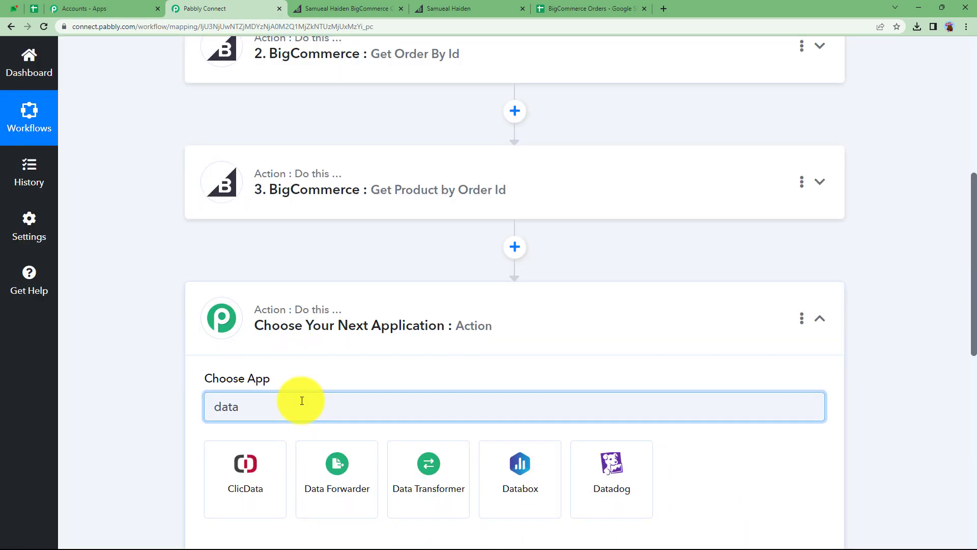
pyautogui.click(446, 482)
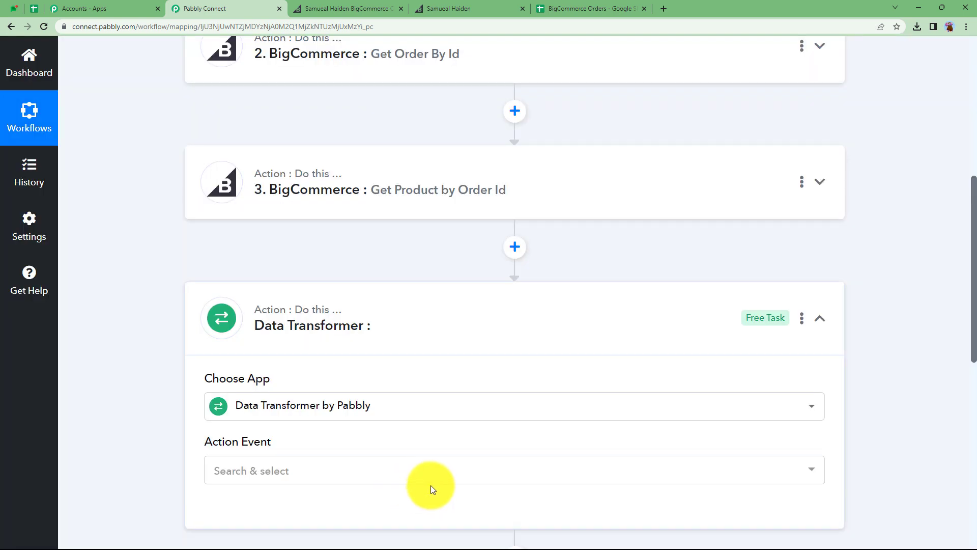
# - Set the Data Transformer action event to Line Itemizer and connect it
pyautogui.click(299, 481)
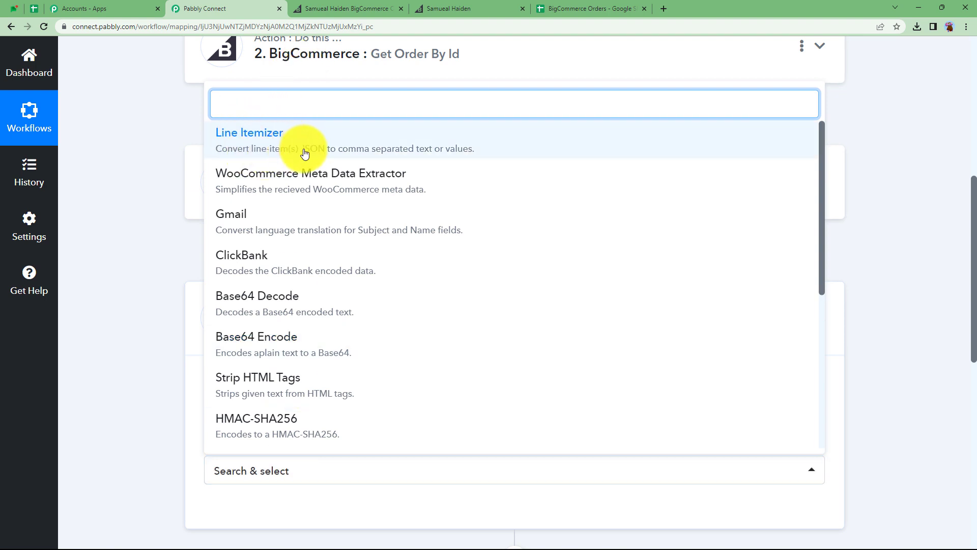
pyautogui.click(410, 148)
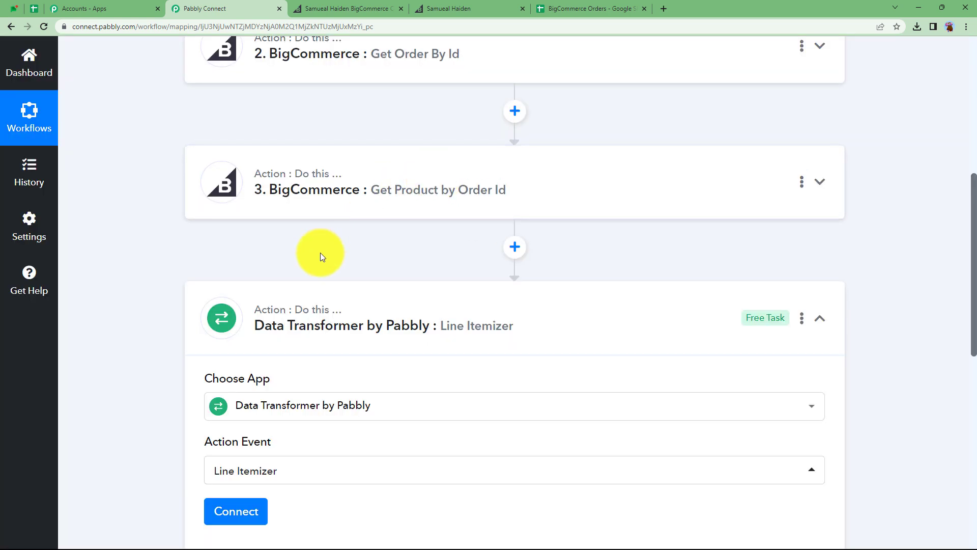
pyautogui.scroll(-2, 320, 252)
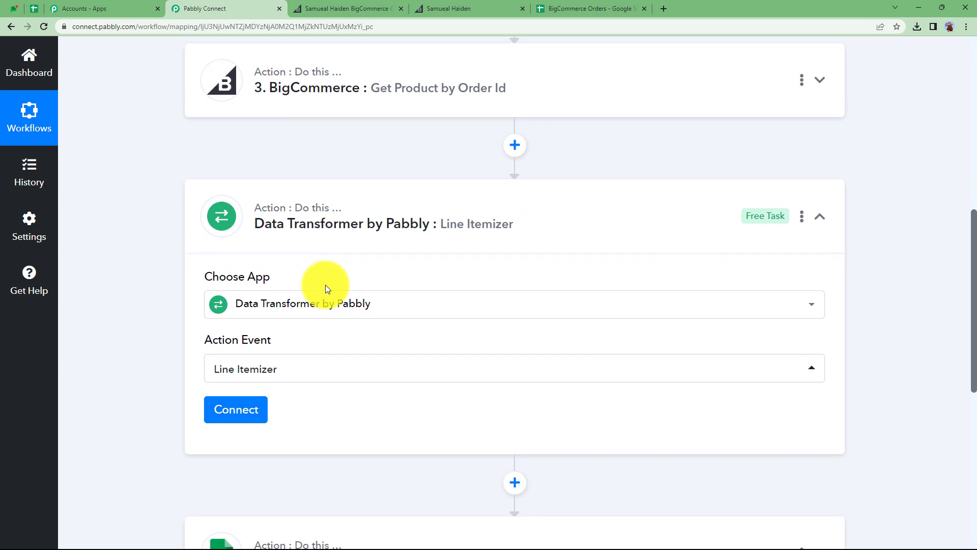
pyautogui.click(250, 419)
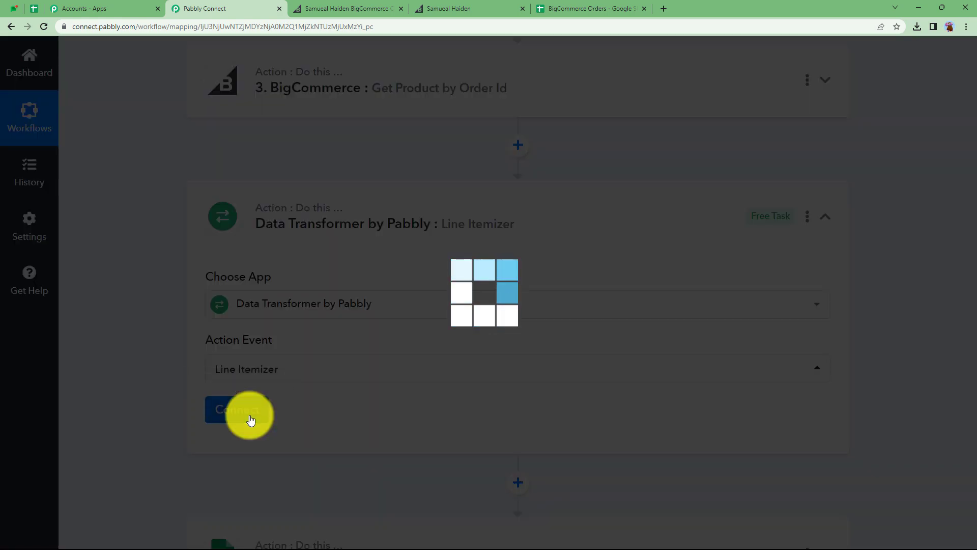
pyautogui.scroll(-3, 307, 416)
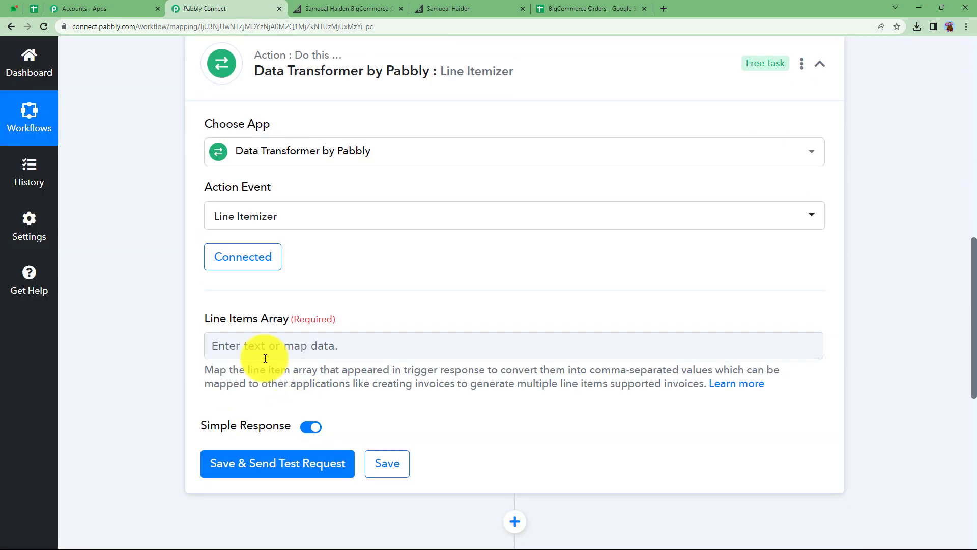
# - Map the Get Product by Order Id response into the Line Items Array field and send the test request
pyautogui.click(247, 345)
pyautogui.scroll(-4, 265, 429)
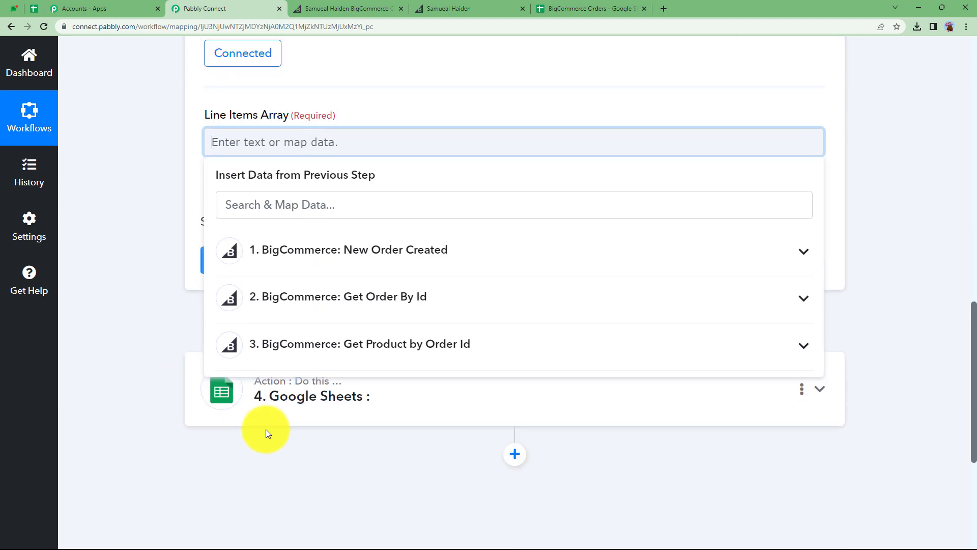
pyautogui.click(294, 359)
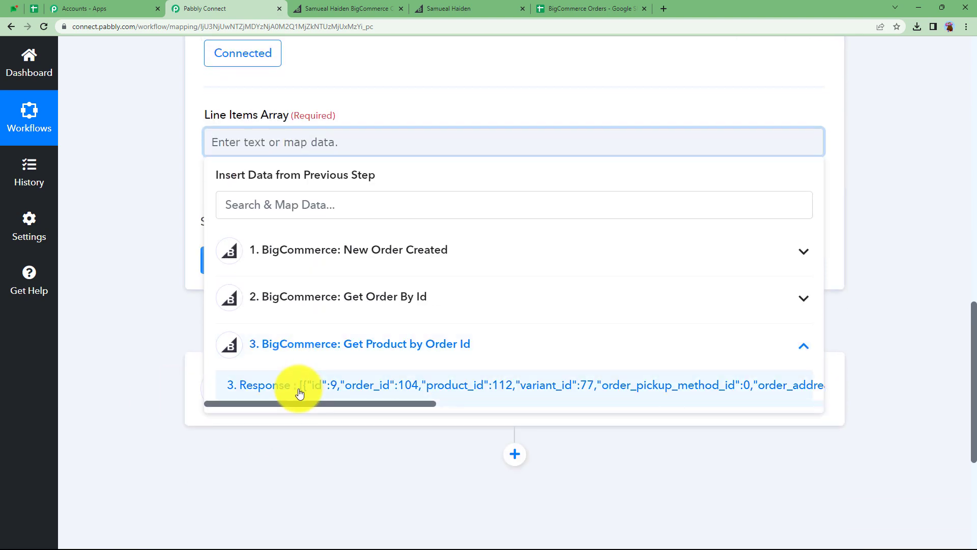
pyautogui.click(299, 392)
pyautogui.click(194, 222)
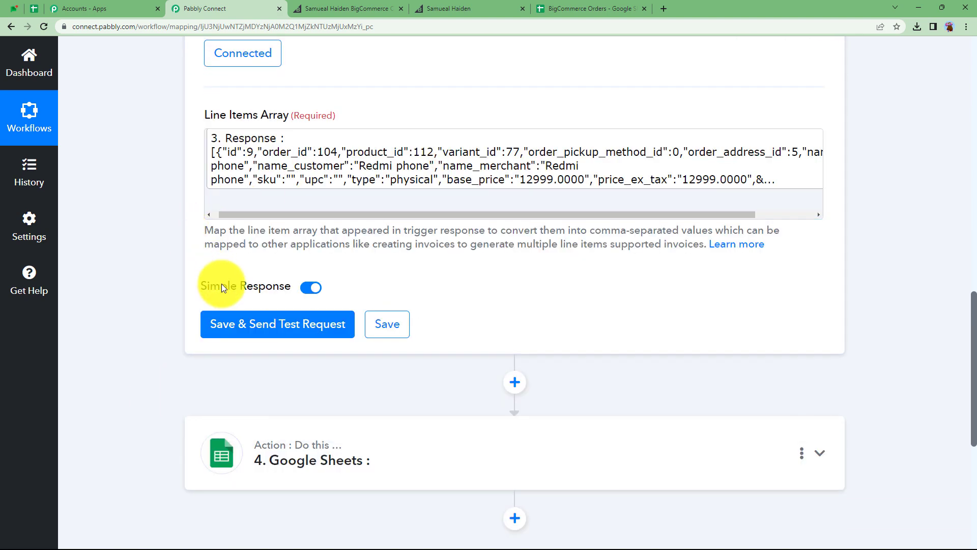
pyautogui.click(238, 328)
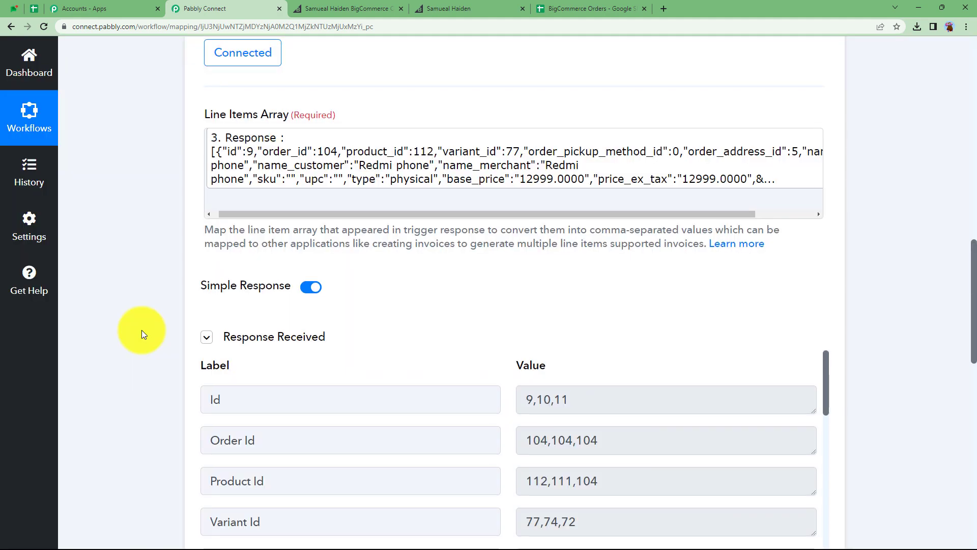
# - Examine the itemized values returned for each product field in the Line Itemizer response
pyautogui.scroll(-4, 142, 330)
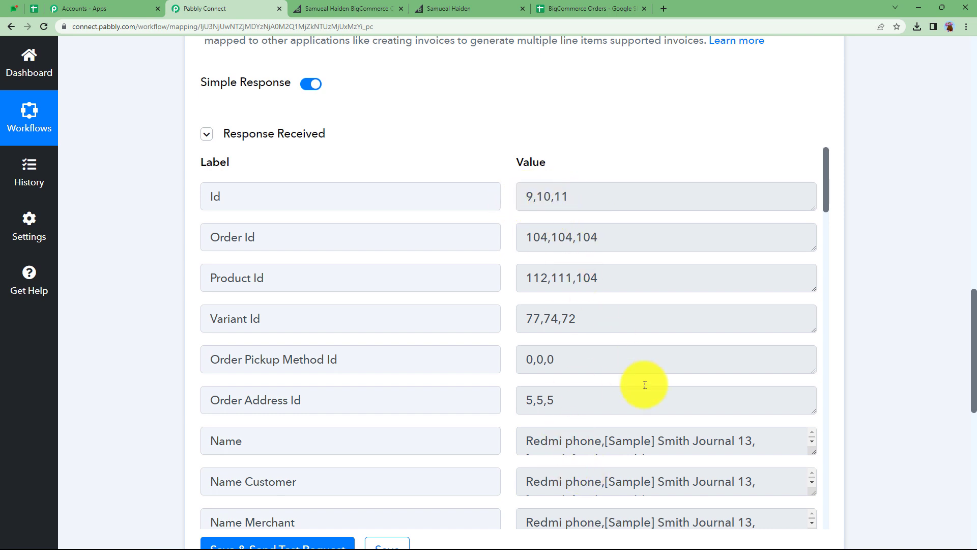
pyautogui.moveTo(814, 456); pyautogui.dragTo(813, 478)
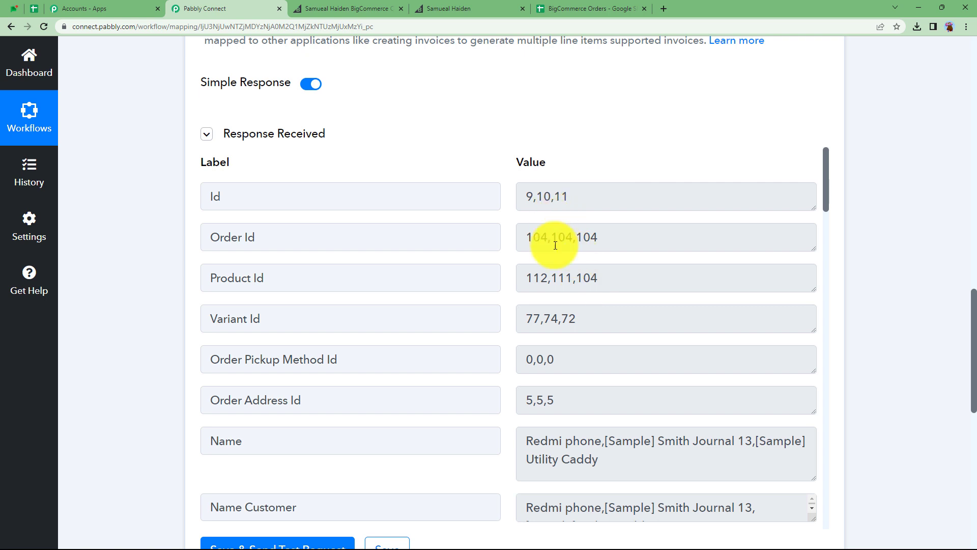
pyautogui.scroll(-1, 343, 305)
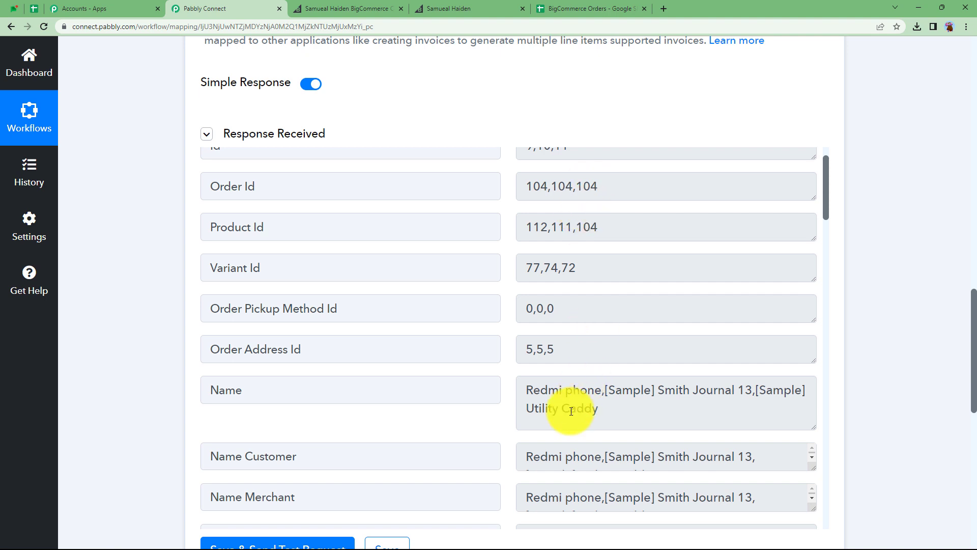
pyautogui.scroll(-3, 500, 375)
pyautogui.scroll(7, 500, 373)
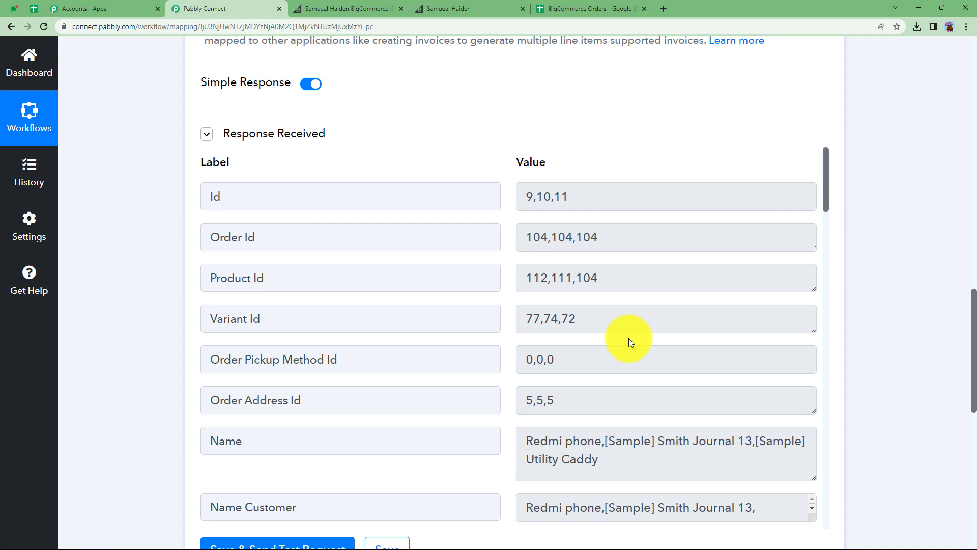
pyautogui.scroll(8, 600, 197)
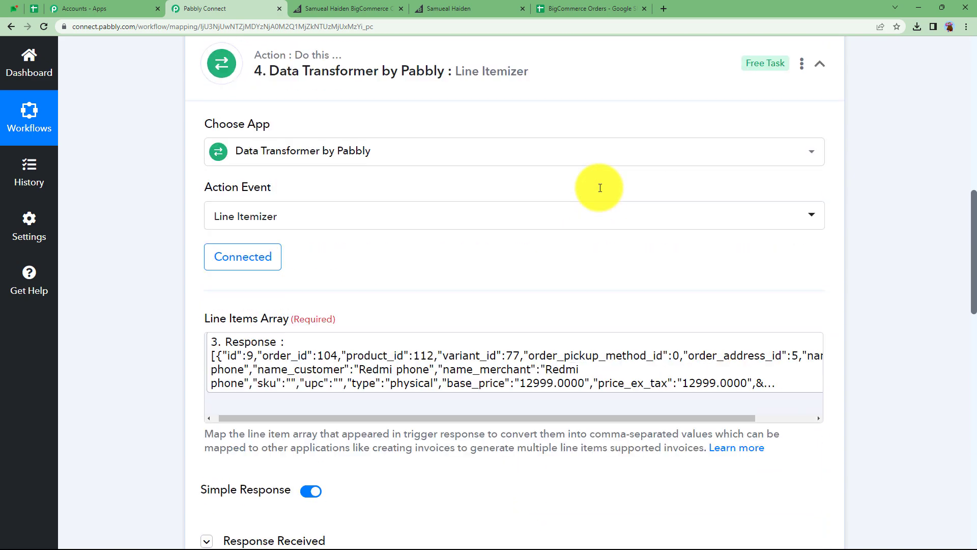
# - Add a Code by Pabbly action after the Line Itemizer and connect its Run JavaScript (Beta) event
pyautogui.scroll(3, 600, 188)
pyautogui.click(451, 216)
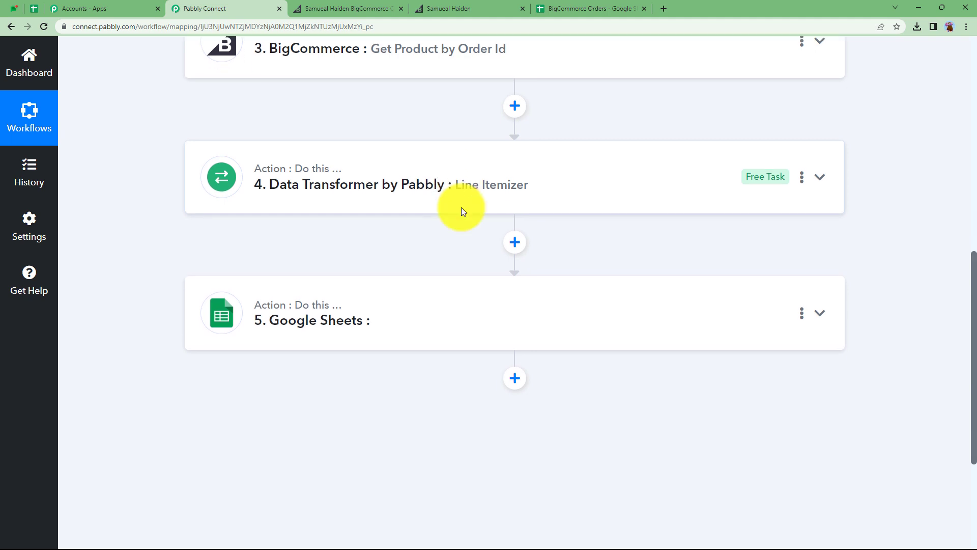
pyautogui.click(518, 231)
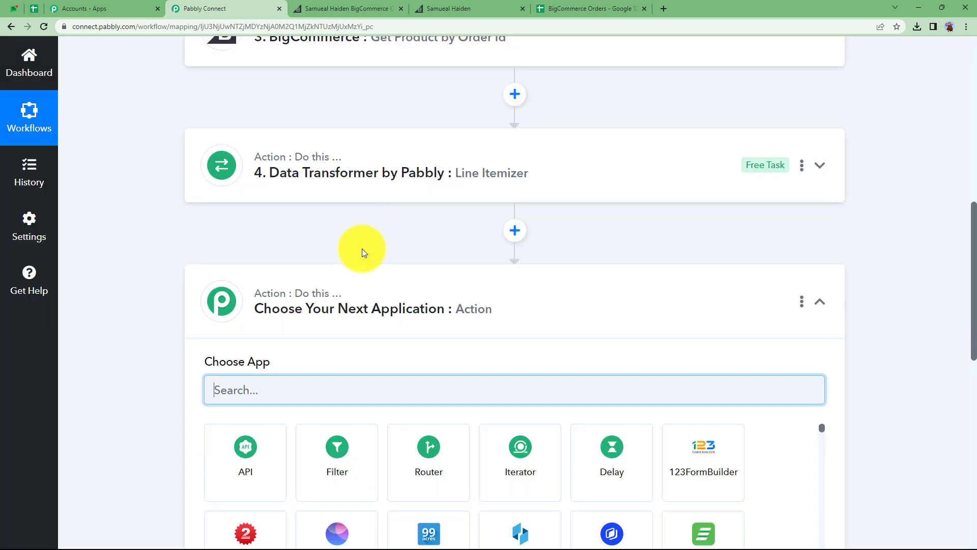
pyautogui.scroll(-3, 313, 253)
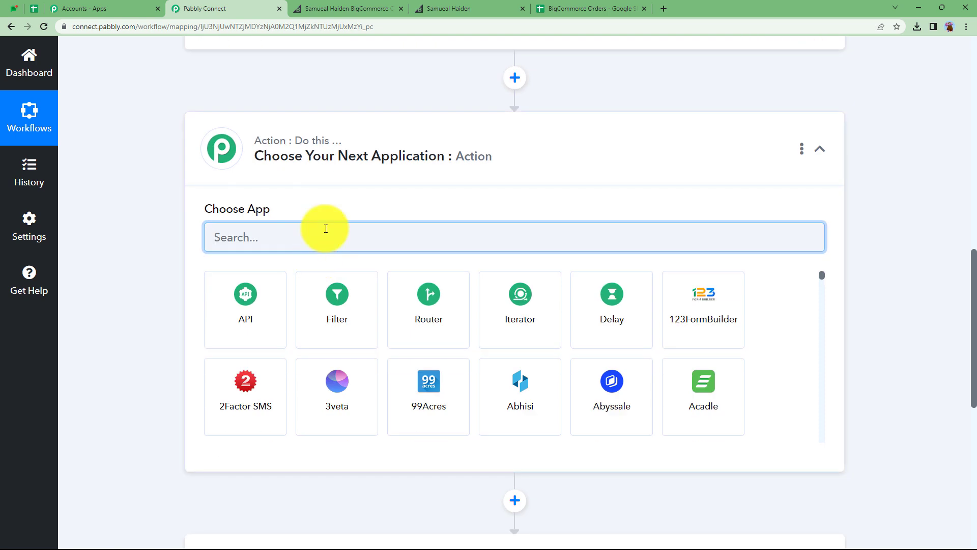
pyautogui.write('code')
pyautogui.click(252, 309)
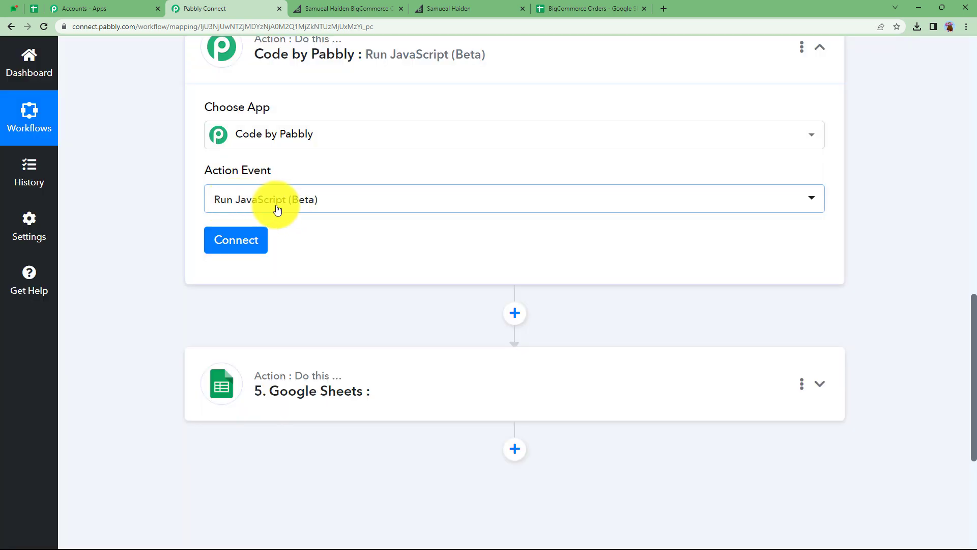
pyautogui.click(247, 239)
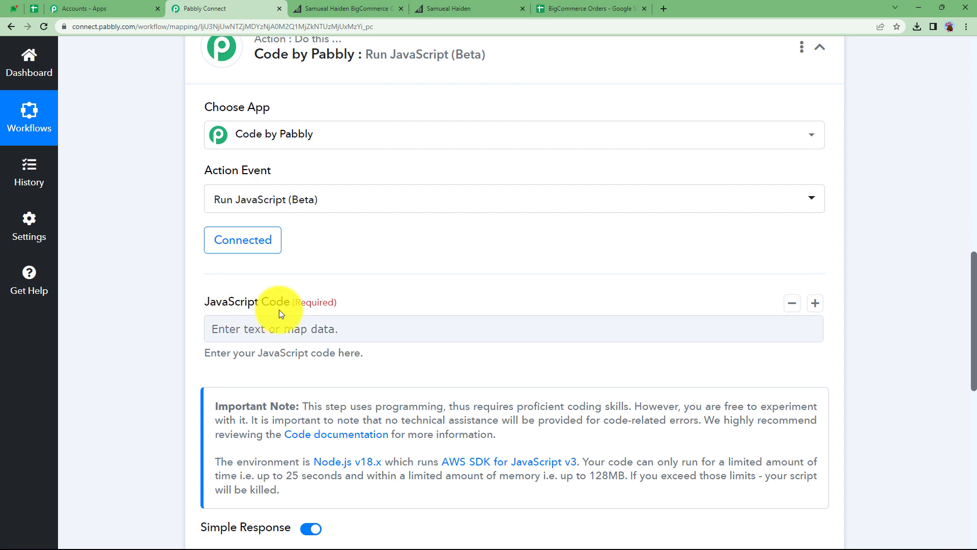
# - Paste the prepared JavaScript code into the JavaScript Code field
pyautogui.click(321, 331)
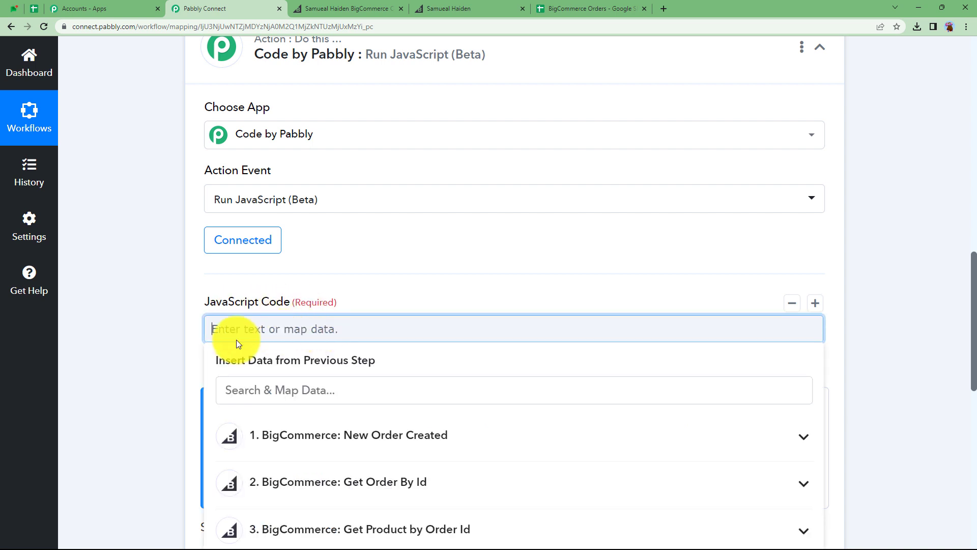
pyautogui.click(167, 350)
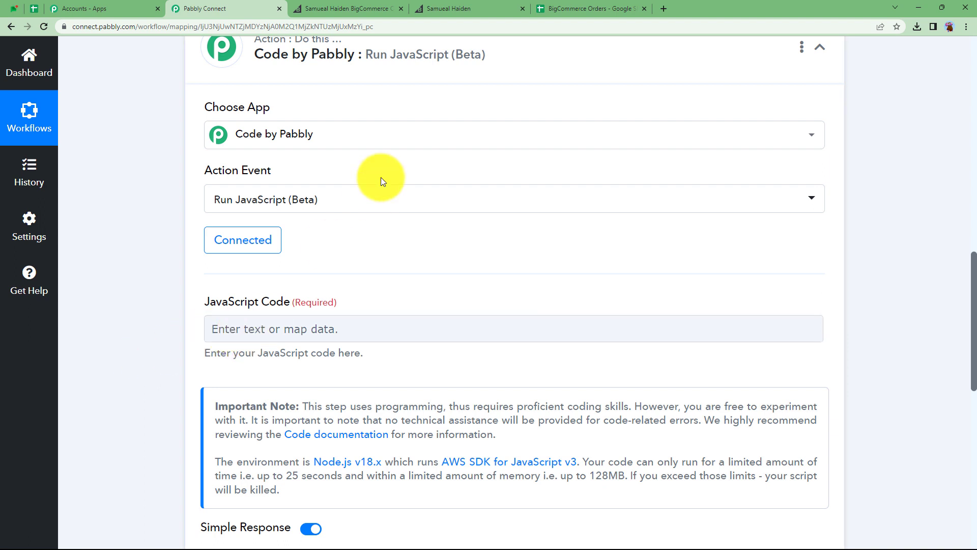
pyautogui.scroll(2, 381, 177)
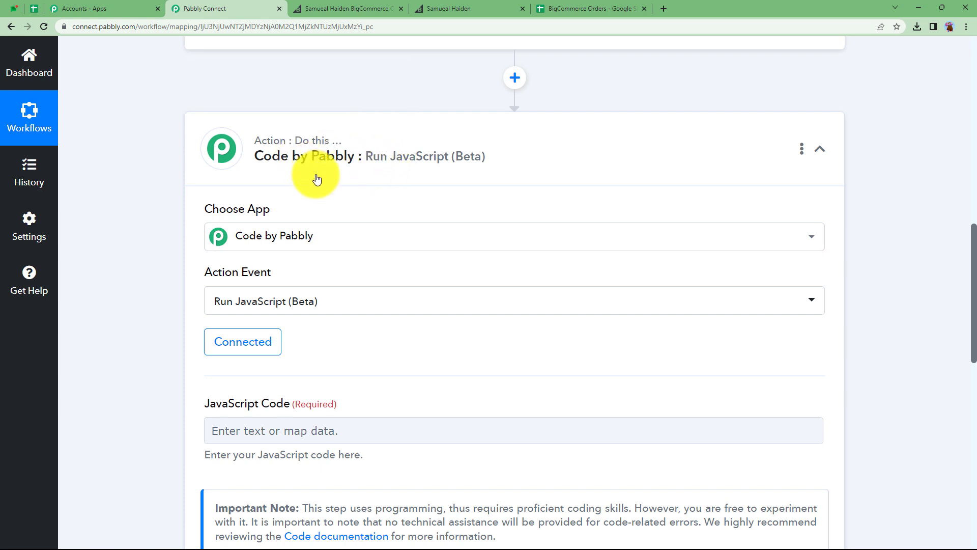
pyautogui.scroll(-4, 212, 238)
pyautogui.click(238, 228)
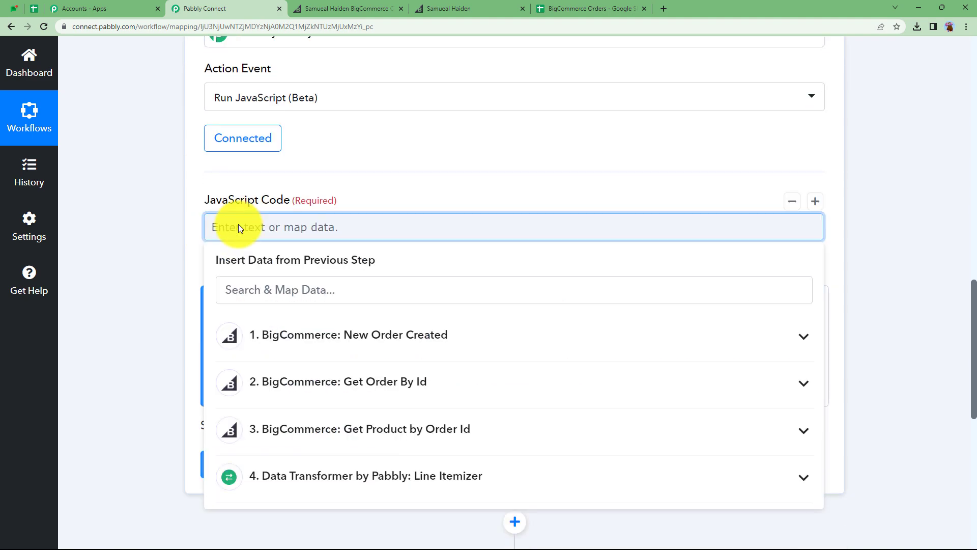
pyautogui.write('let qtys = ""; let items = ""; let unitprices =""; let prices=""; let task =""; let i=0; let qty = qtys.split(","); let item = items.split(","); let price= prices.split(","); let unitprice= unitprices.split(","); qty.forEach(qty => { task += `Item: ${line[i]} \\nQty: ${qty} \\nUnit Price: ${unitprice[i]} \\nTotal Price: ${price[i]}\\n\\n`; i++; }) return {"Result": task}')
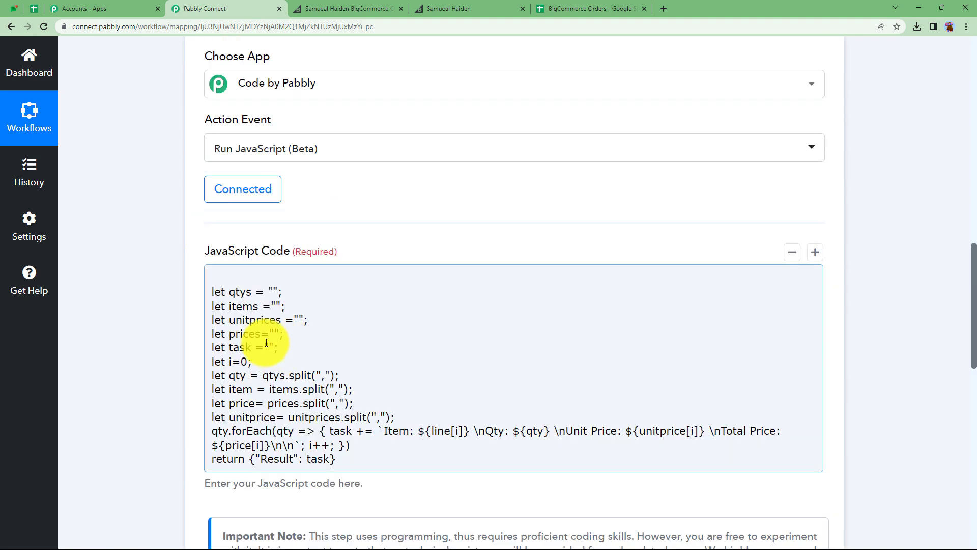
# - Map the Line Itemizer Quantity value between the quotes of the qtys variable in the code
pyautogui.click(222, 263)
pyautogui.click(272, 290)
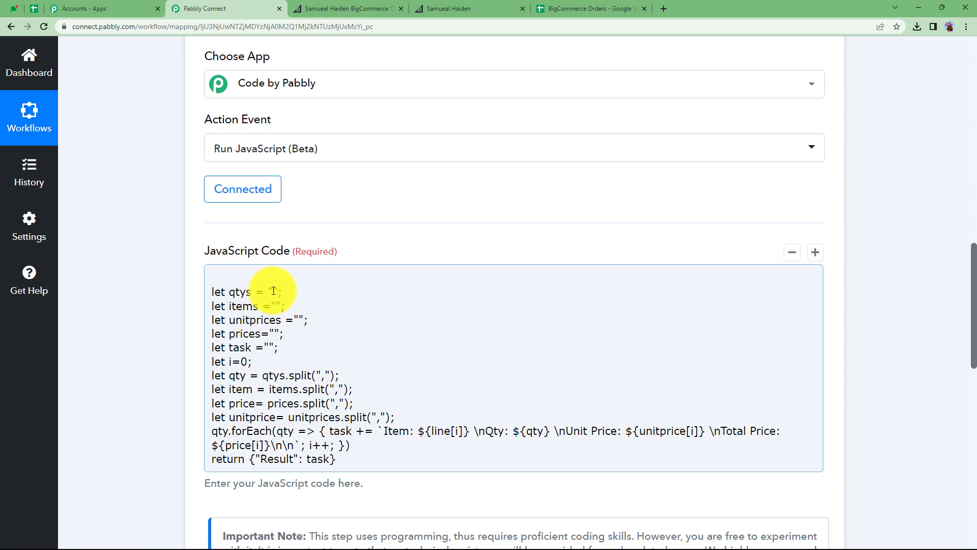
pyautogui.click(277, 292)
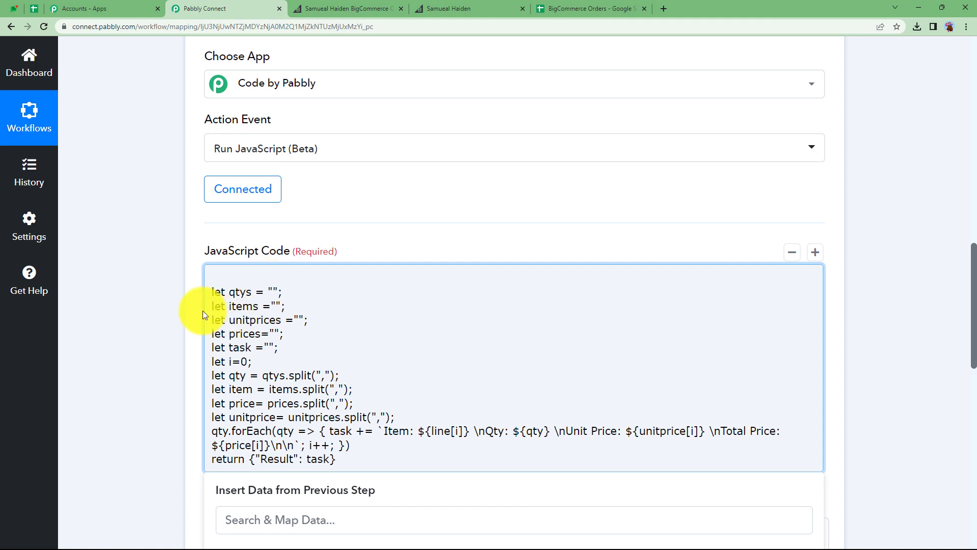
pyautogui.scroll(-6, 130, 316)
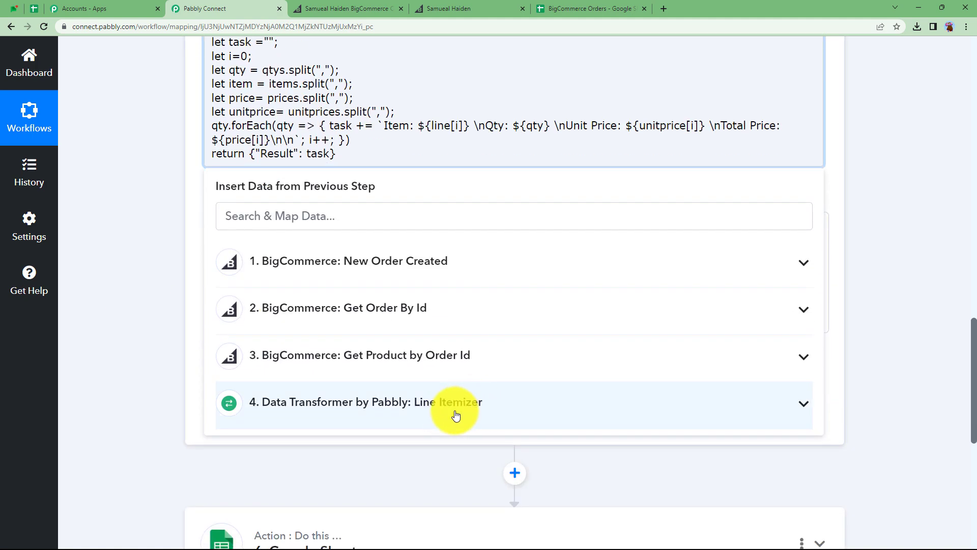
pyautogui.scroll(3, 335, 204)
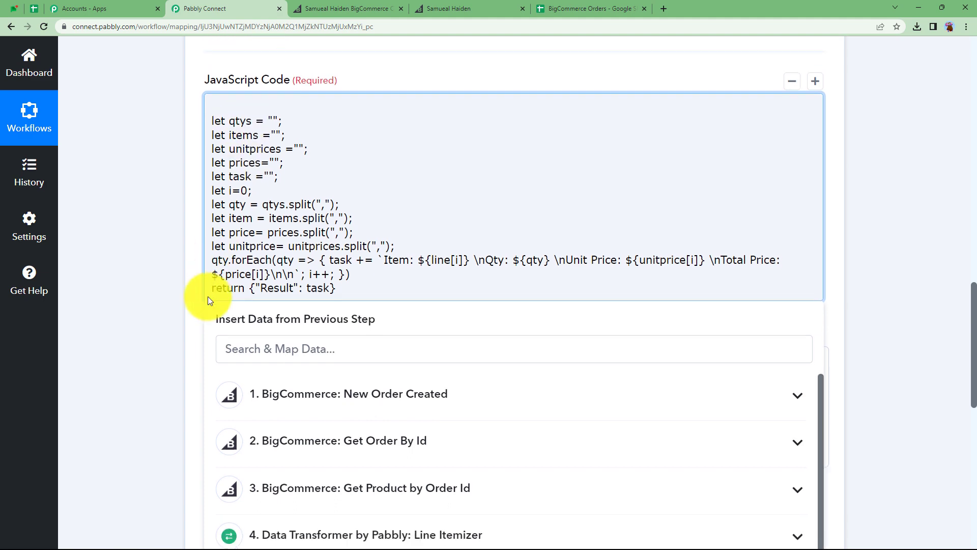
pyautogui.scroll(-4, 208, 296)
pyautogui.click(262, 359)
pyautogui.scroll(-13, 276, 311)
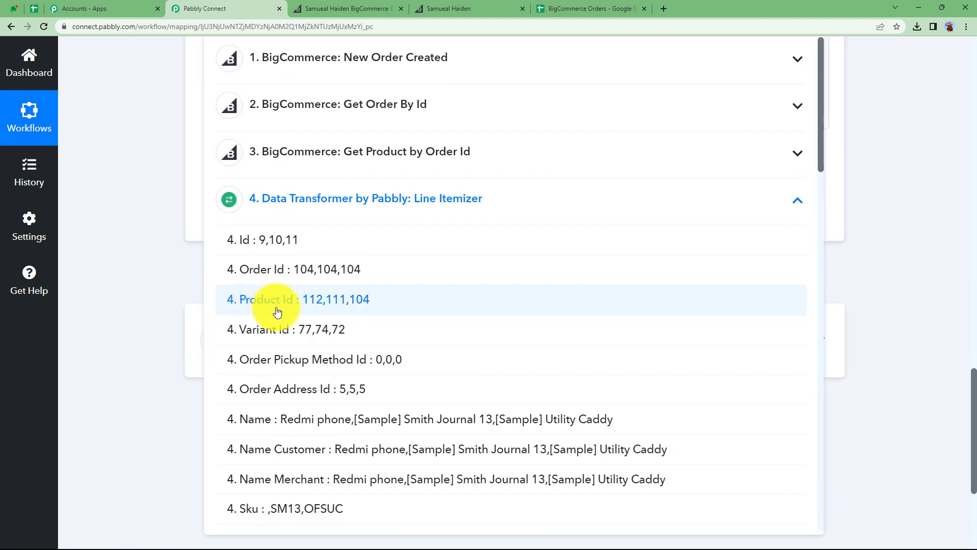
pyautogui.scroll(-5, 283, 323)
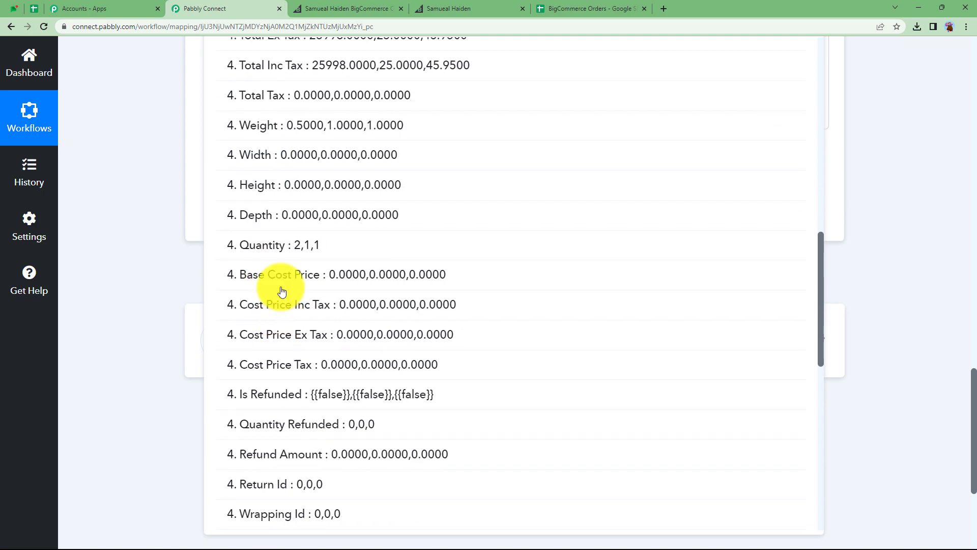
pyautogui.click(279, 246)
# - Map the Line Itemizer Name value between the quotes of the items variable
pyautogui.scroll(2, 172, 234)
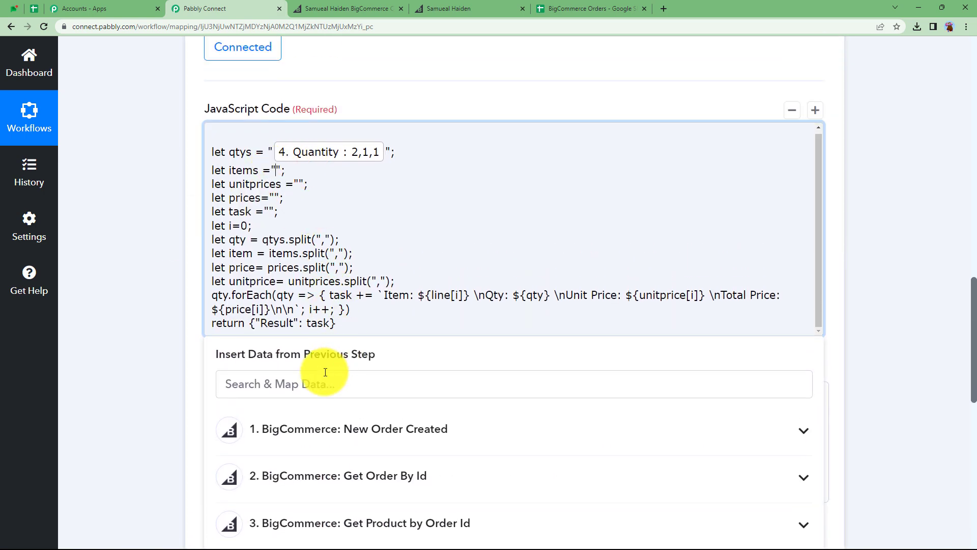
pyautogui.click(235, 390)
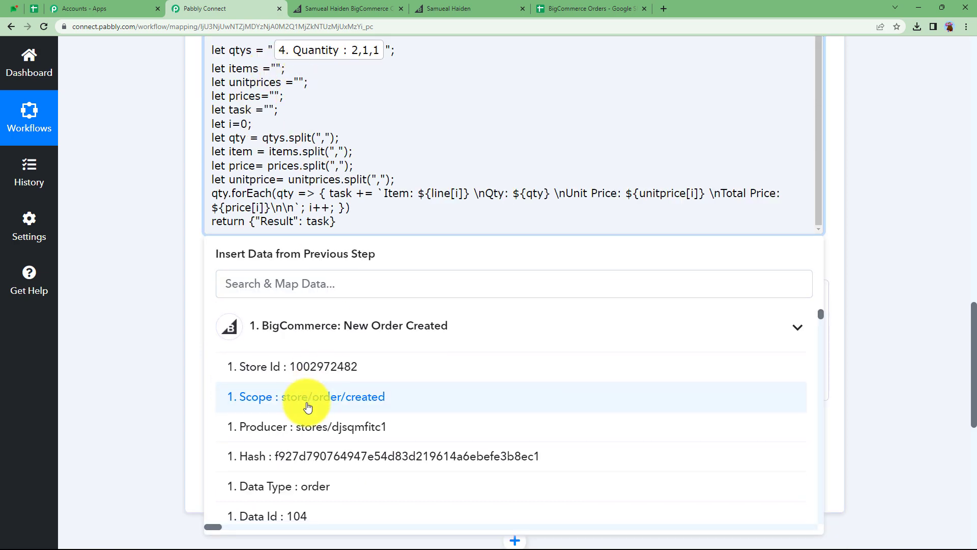
pyautogui.scroll(-5, 305, 405)
pyautogui.click(317, 417)
pyautogui.scroll(-3, 283, 414)
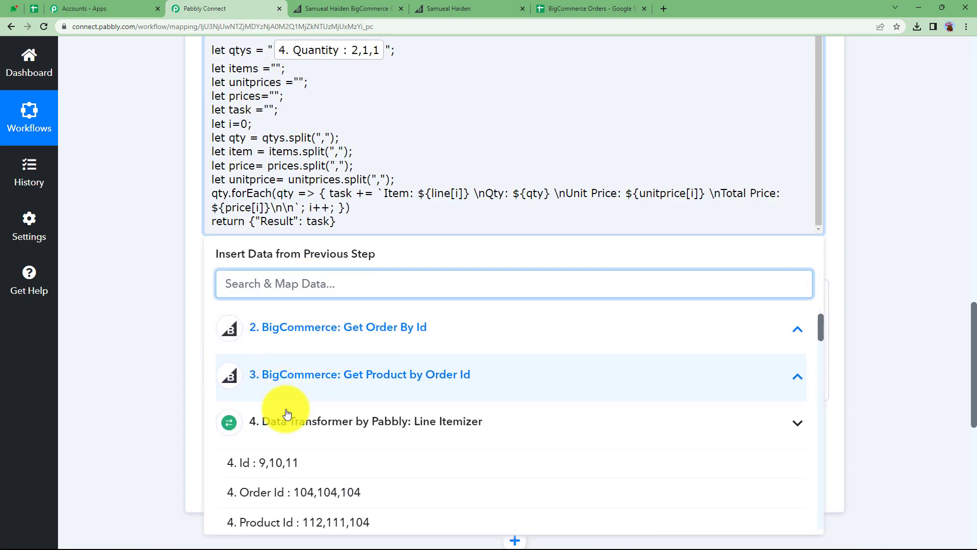
pyautogui.scroll(-2, 312, 416)
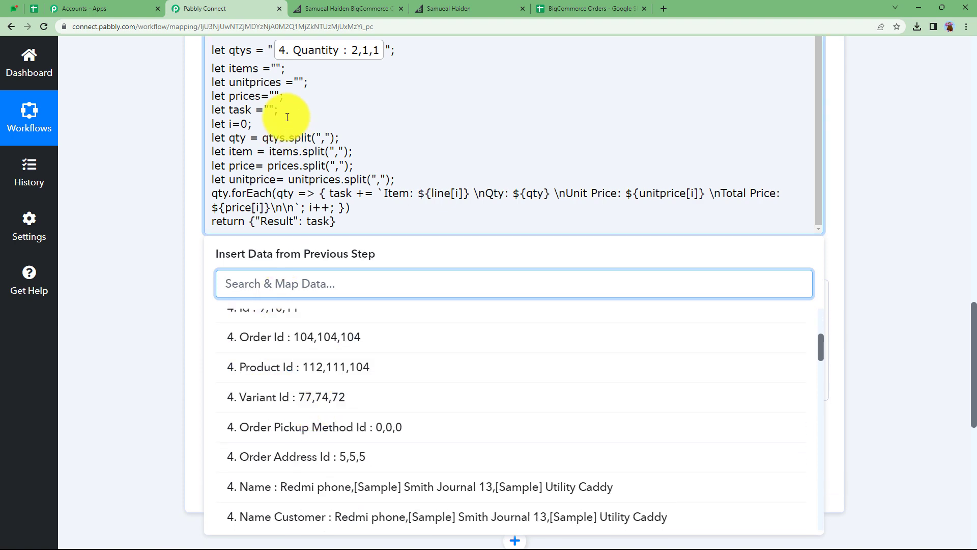
pyautogui.click(310, 501)
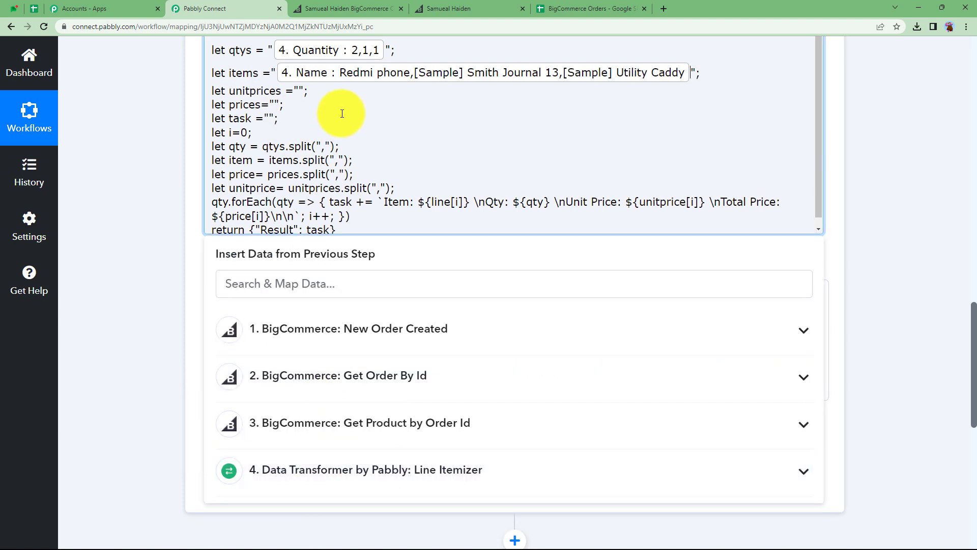
# - Map the Line Itemizer Price Inc Tax value between the quotes of the unitprices variable
pyautogui.click(300, 91)
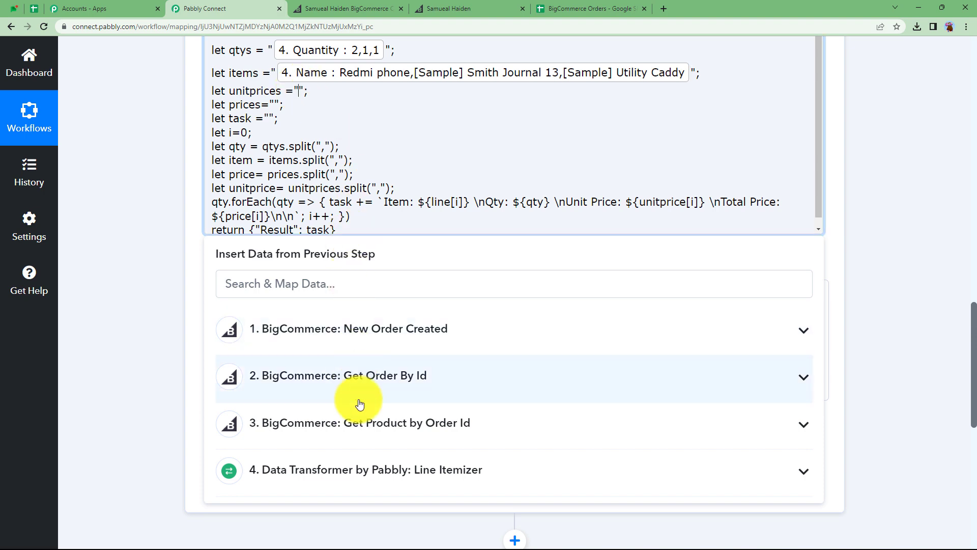
pyautogui.click(356, 469)
pyautogui.scroll(-3, 194, 426)
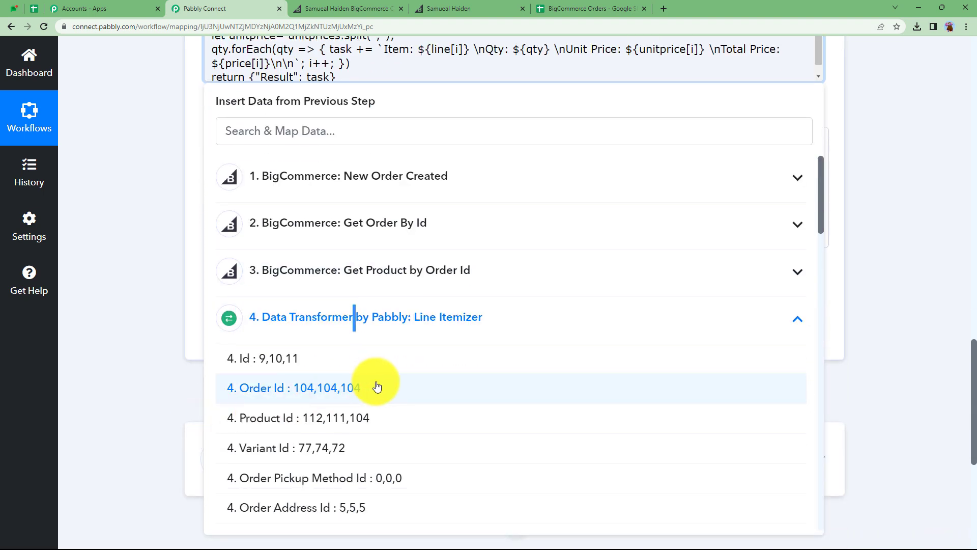
pyautogui.scroll(-8, 380, 387)
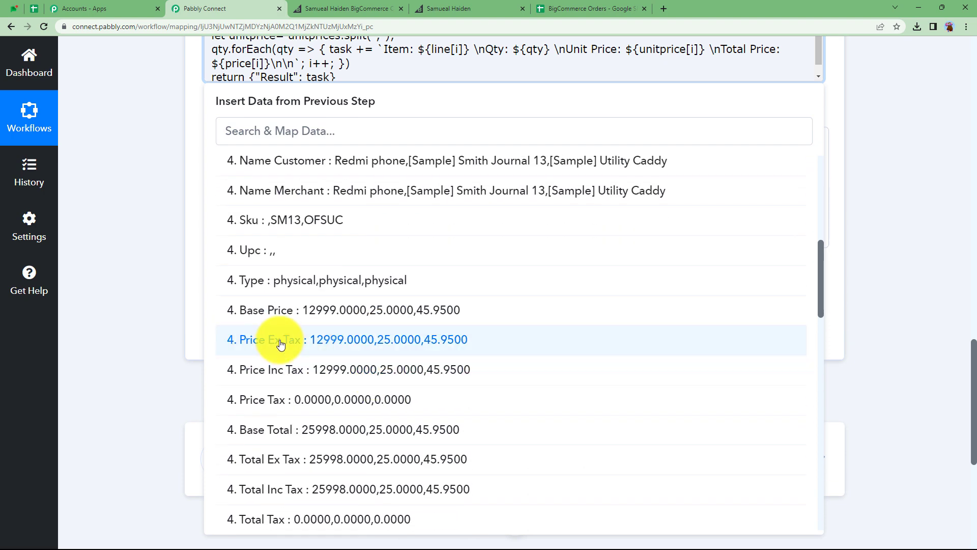
pyautogui.click(298, 375)
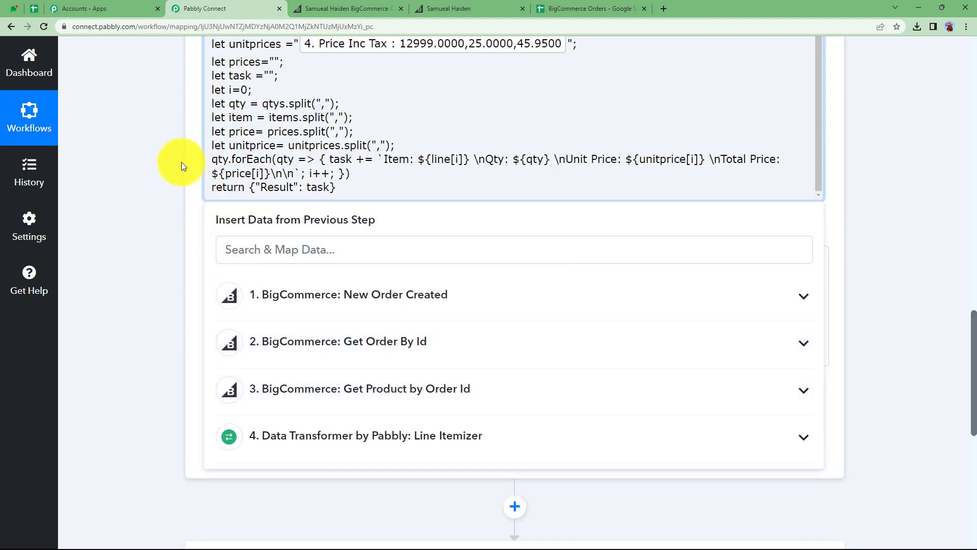
pyautogui.click(163, 157)
pyautogui.scroll(2, 164, 157)
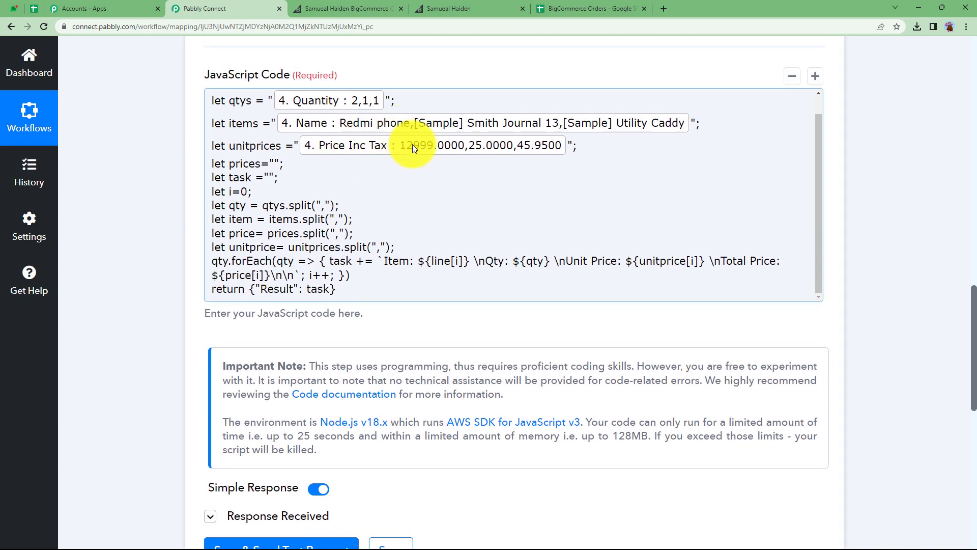
# - Map the Line Itemizer Total Inc Tax value between the quotes of the prices variable in the code
pyautogui.click(273, 162)
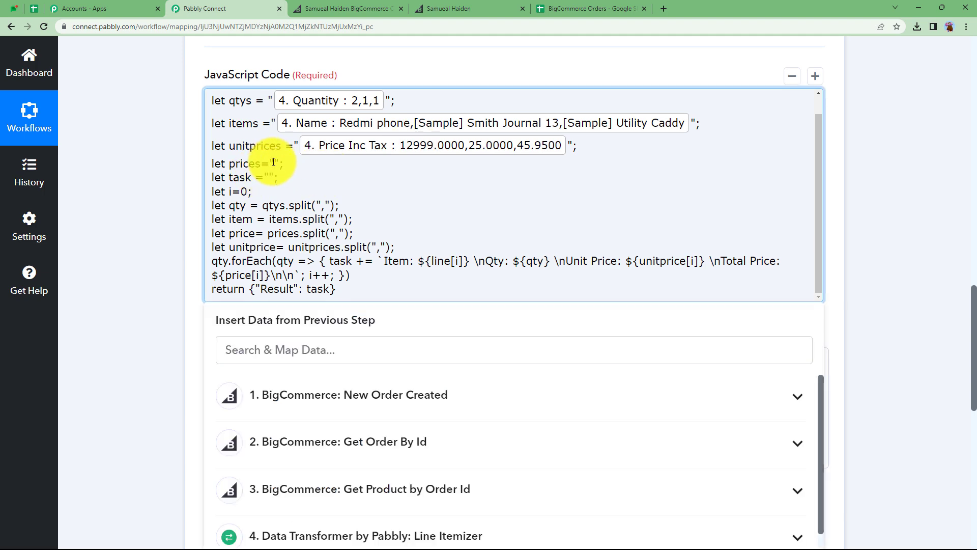
pyautogui.scroll(-1, 166, 224)
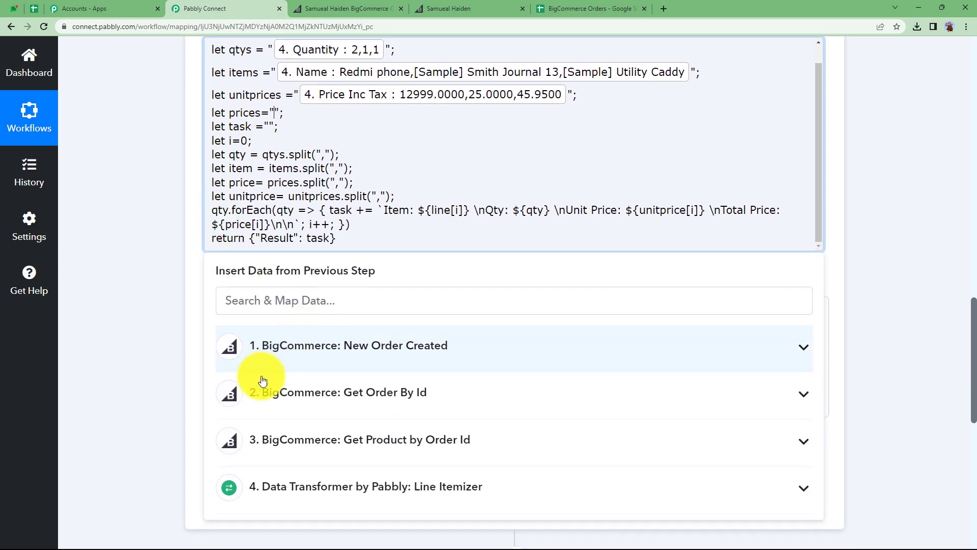
pyautogui.scroll(-3, 214, 363)
pyautogui.click(251, 335)
pyautogui.scroll(-2, 181, 376)
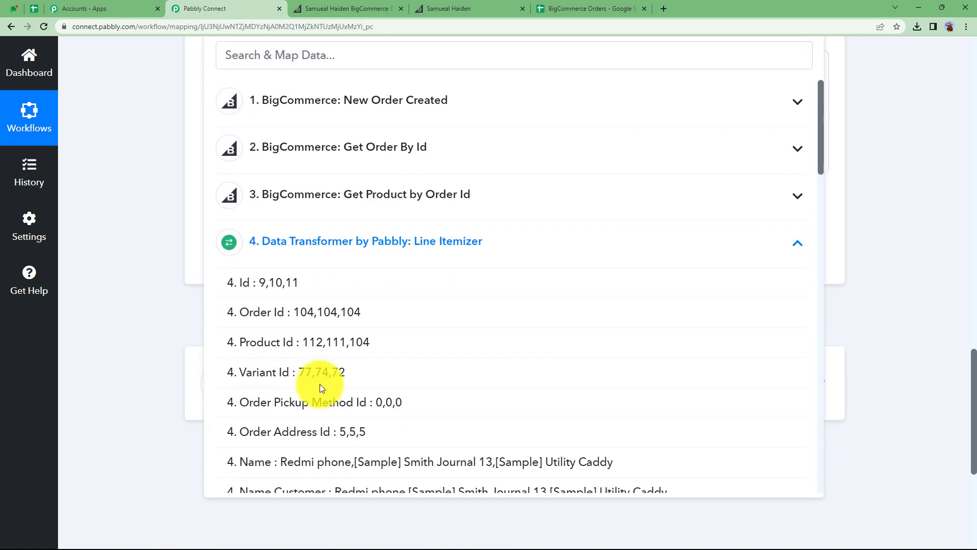
pyautogui.scroll(-5, 421, 406)
pyautogui.scroll(-4, 421, 410)
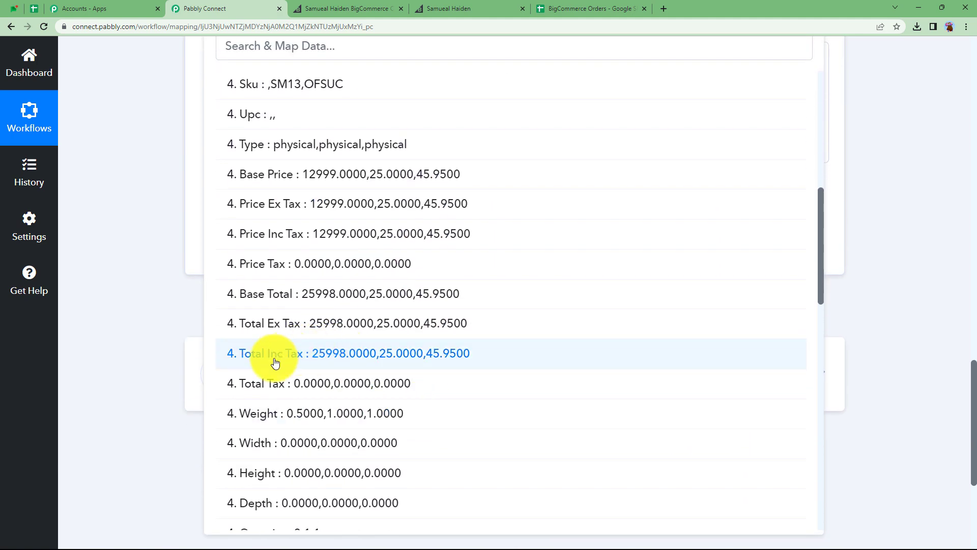
pyautogui.click(309, 355)
# - Save and send a test request for the JavaScript step, then review the itemized output result
pyautogui.scroll(3, 162, 159)
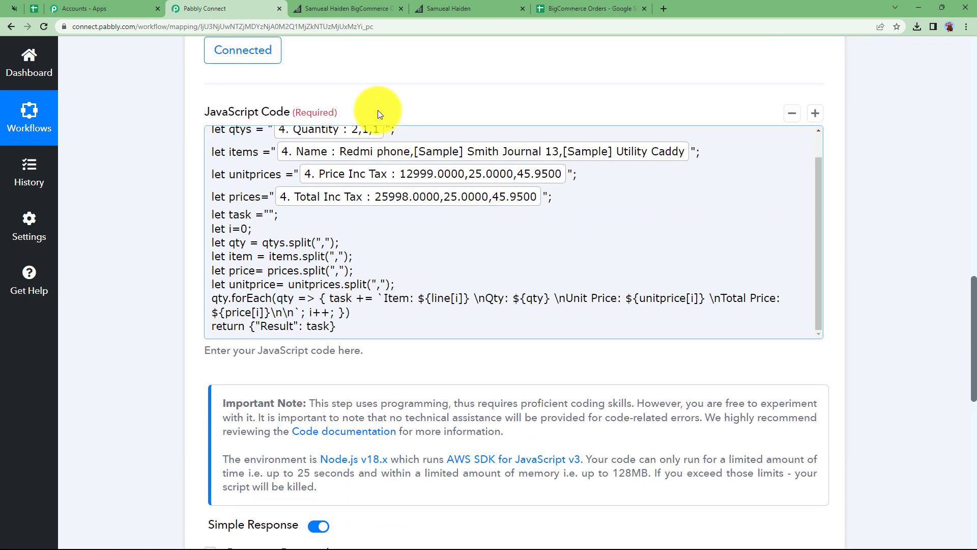
pyautogui.scroll(1, 281, 234)
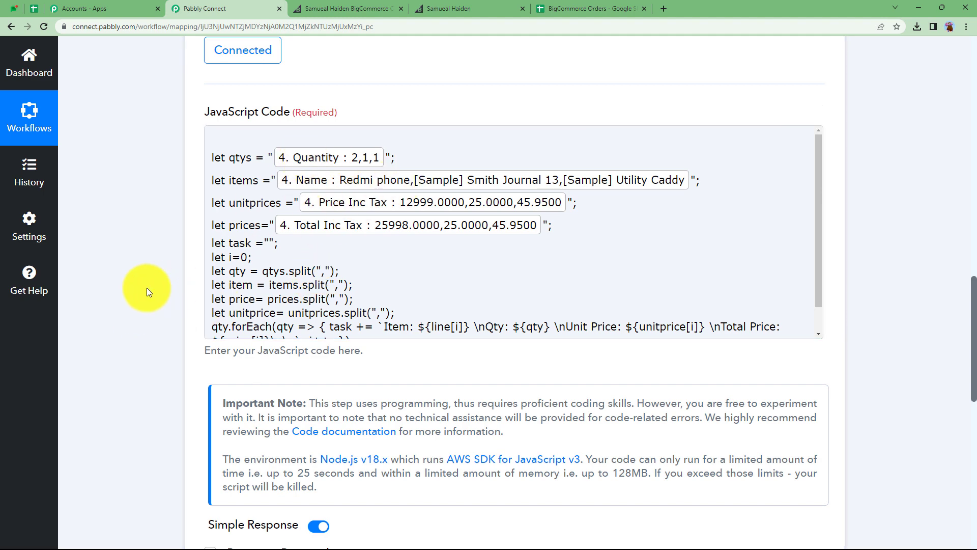
pyautogui.scroll(-5, 146, 288)
pyautogui.click(247, 328)
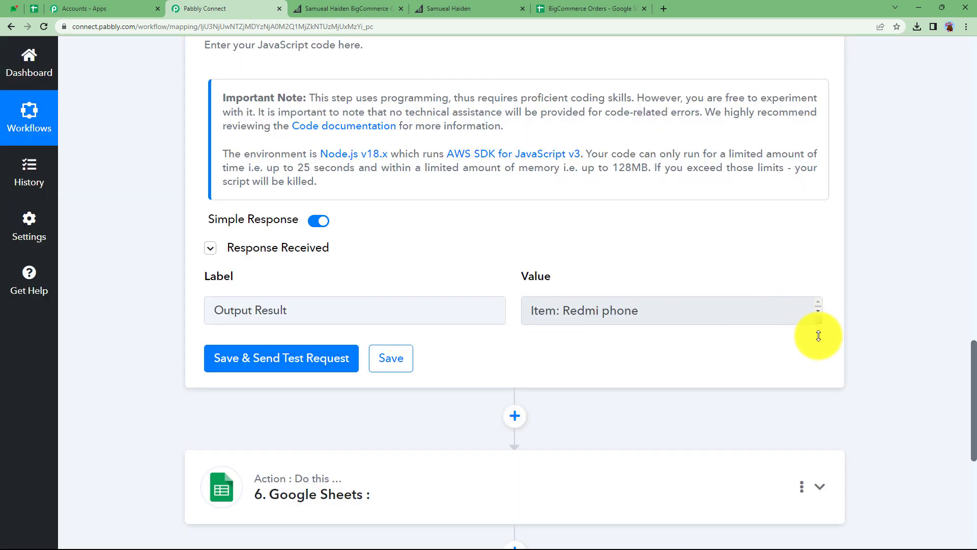
pyautogui.moveTo(818, 335); pyautogui.dragTo(811, 512)
pyautogui.scroll(-1, 743, 391)
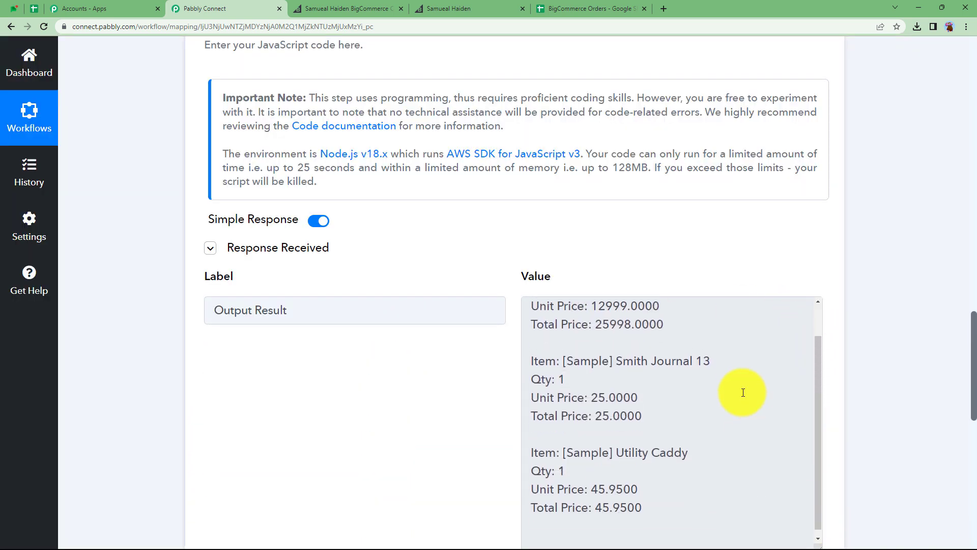
pyautogui.scroll(1, 556, 330)
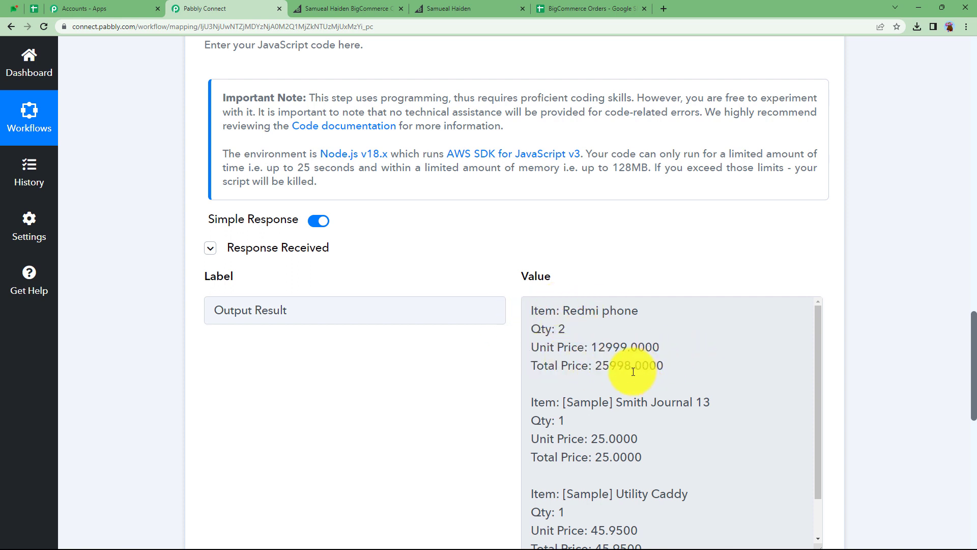
pyautogui.scroll(-1, 633, 371)
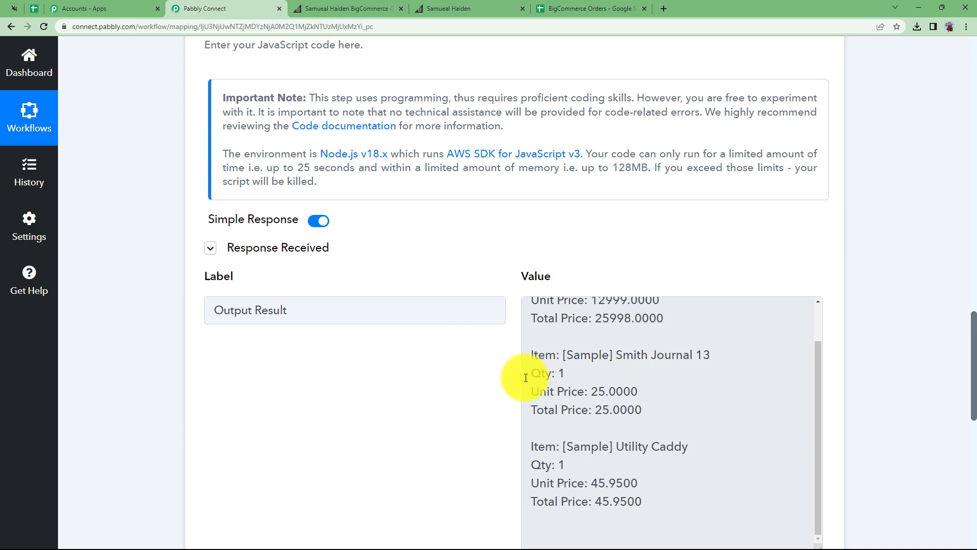
pyautogui.scroll(-3, 595, 417)
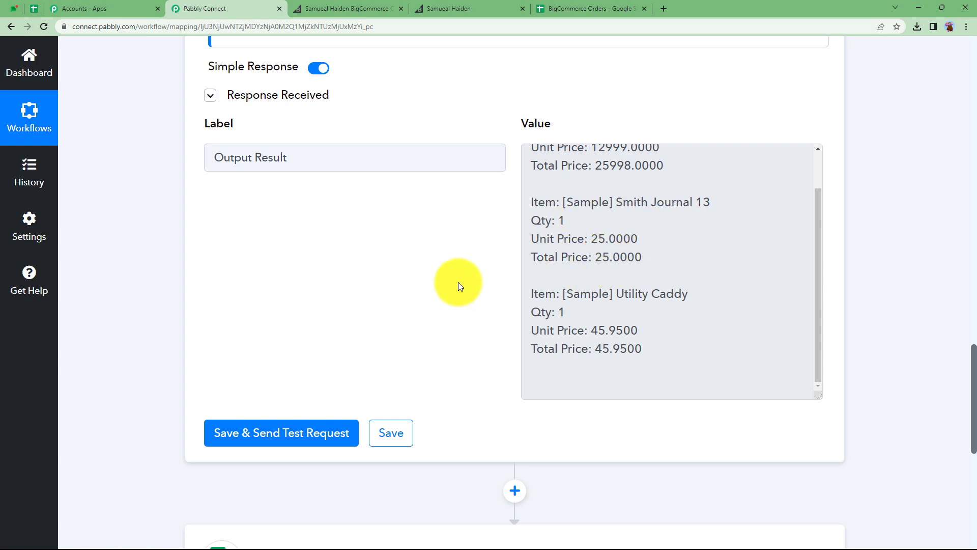
pyautogui.scroll(15, 145, 307)
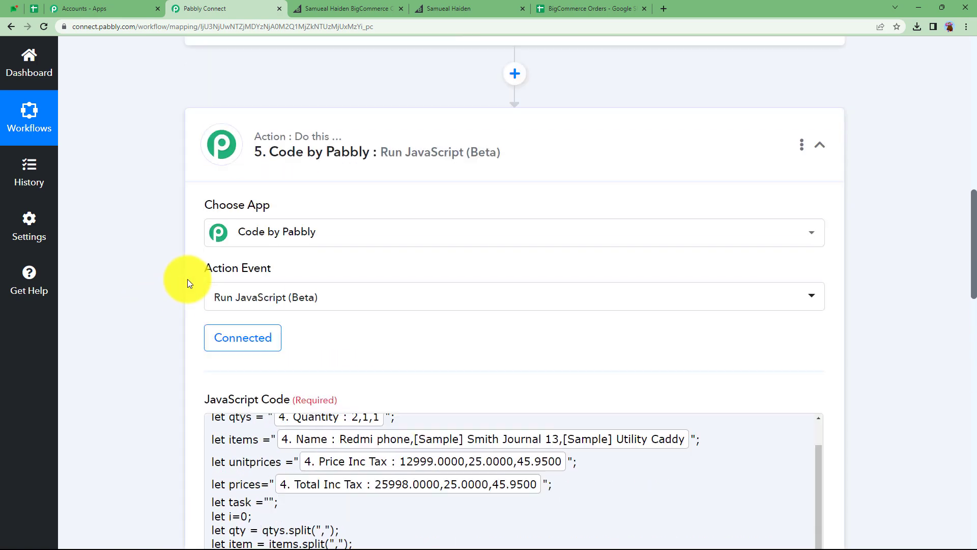
pyautogui.scroll(2, 187, 279)
# - Collapse the JavaScript step, expand the Google Sheets step, and set its action event to Add New Row
pyautogui.click(343, 280)
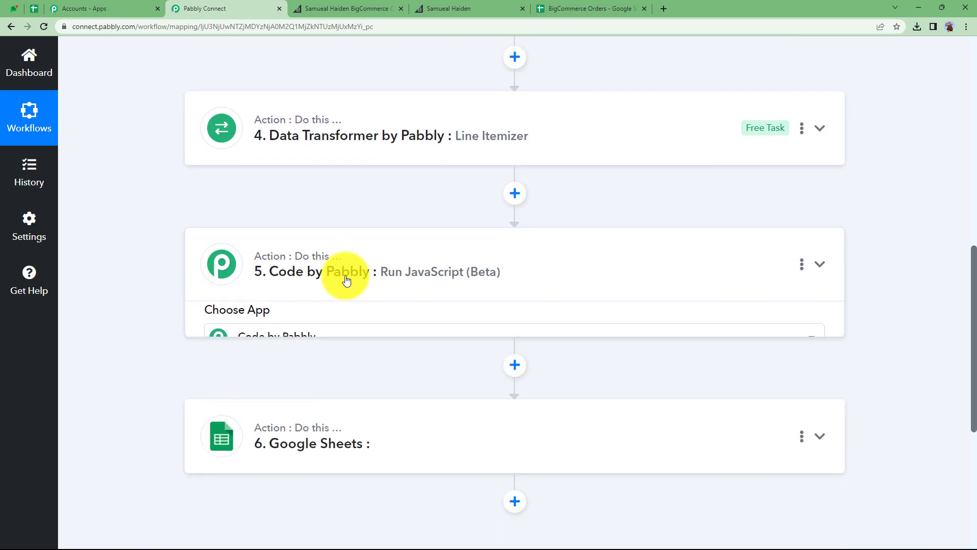
pyautogui.scroll(-2, 346, 275)
pyautogui.click(350, 268)
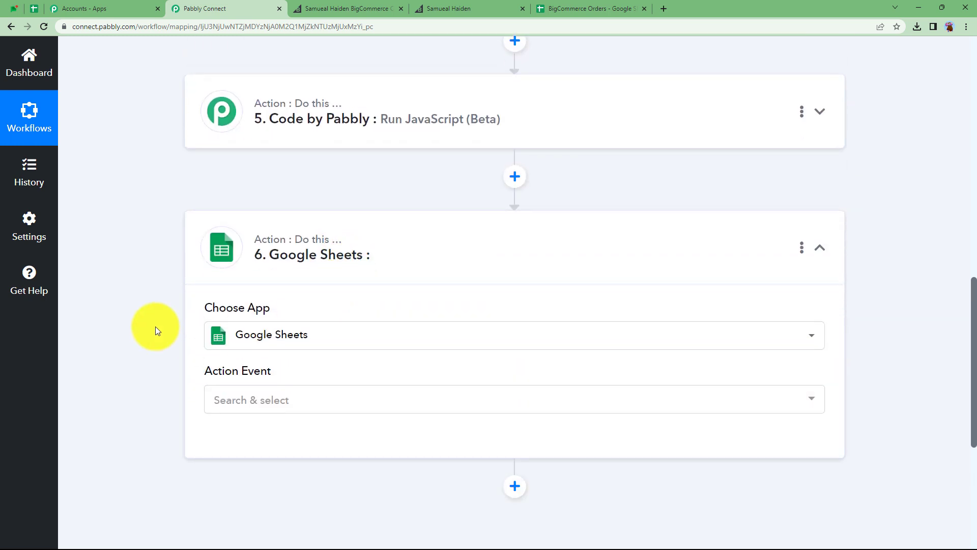
pyautogui.scroll(-3, 154, 325)
pyautogui.click(257, 251)
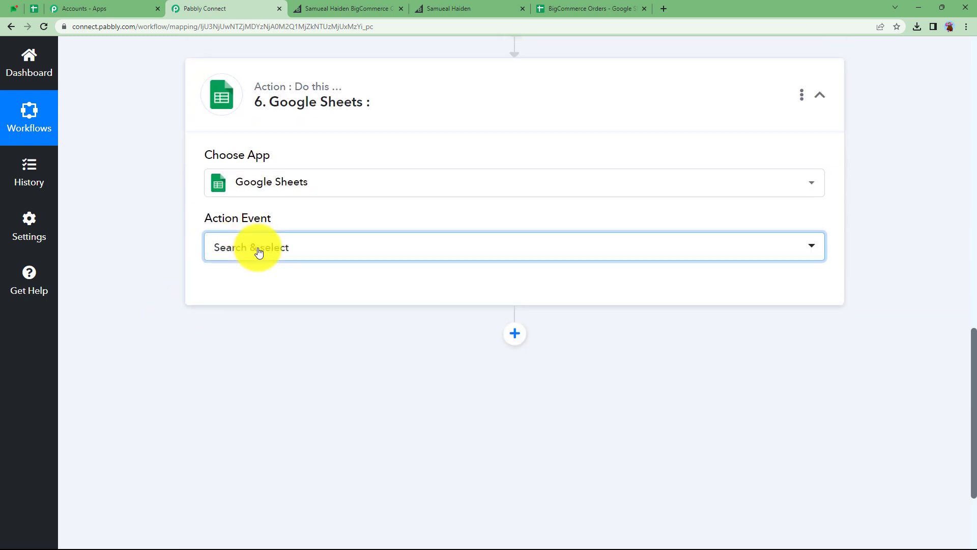
pyautogui.click(259, 326)
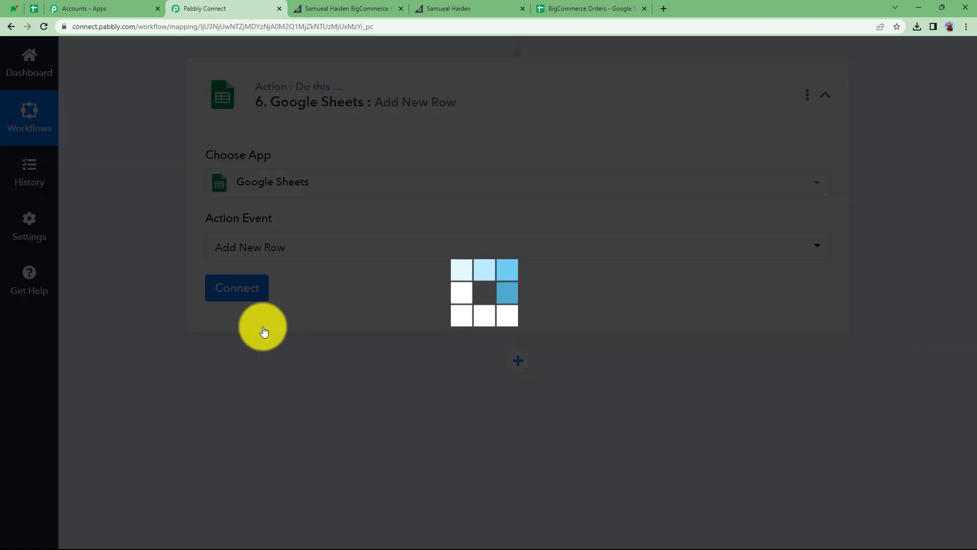
# - Check the sheet's column headers, then connect a new Google Sheets account by signing in with Google
pyautogui.click(585, 8)
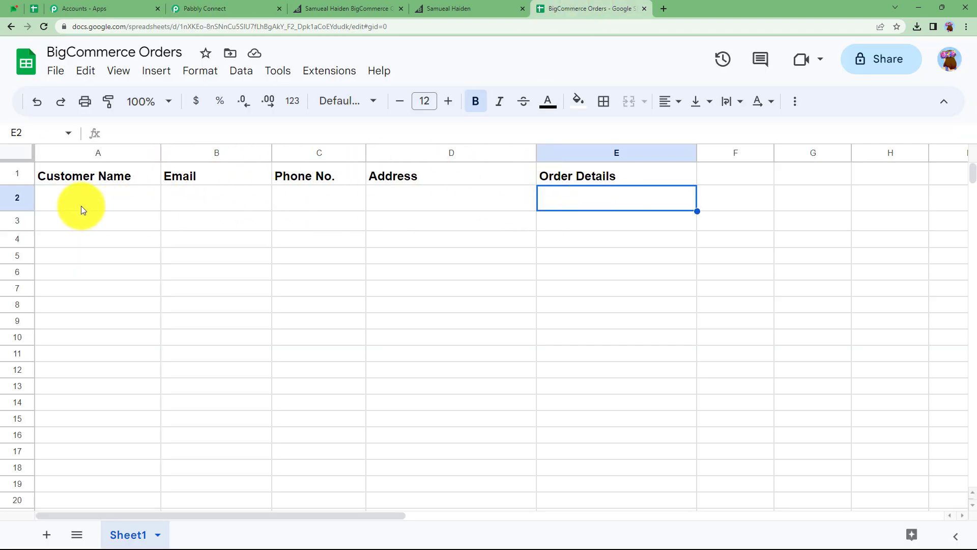
pyautogui.click(250, 6)
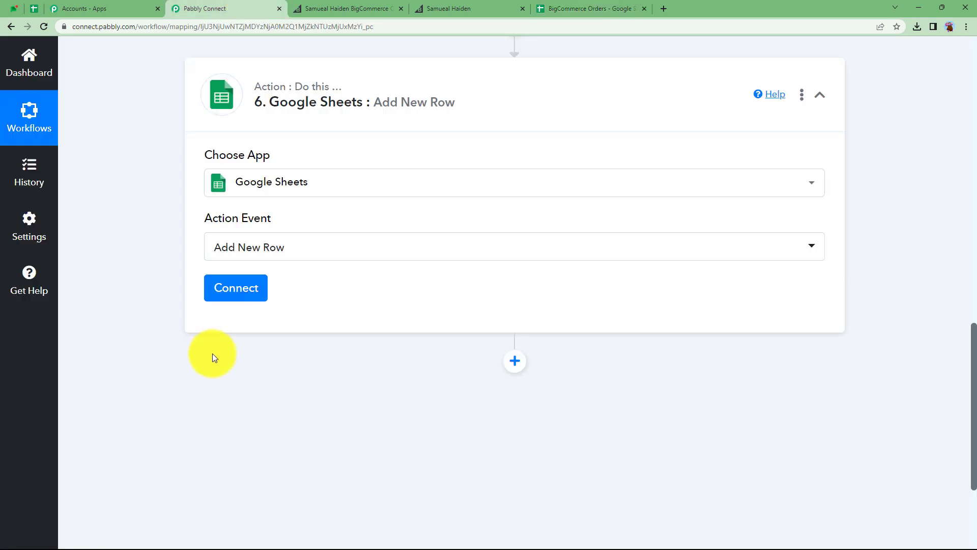
pyautogui.click(236, 286)
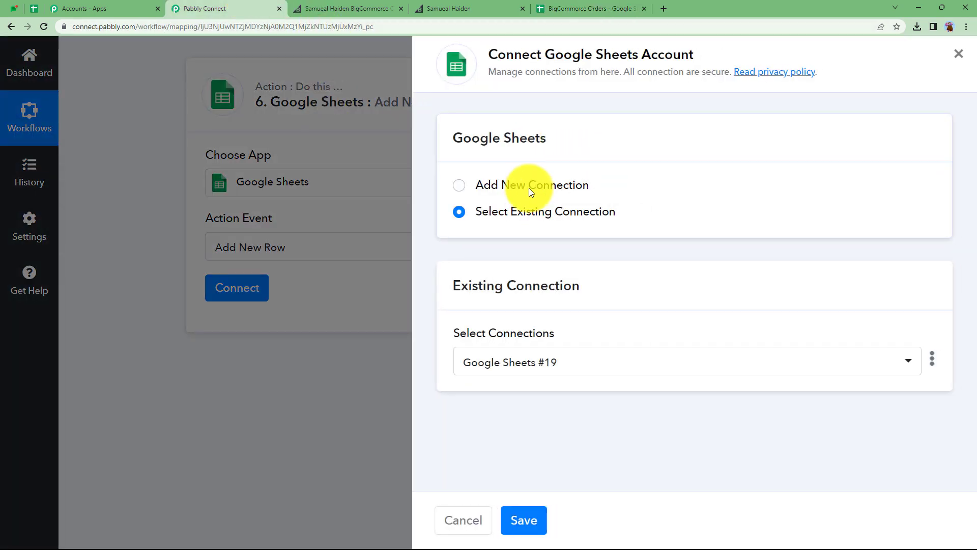
pyautogui.click(529, 188)
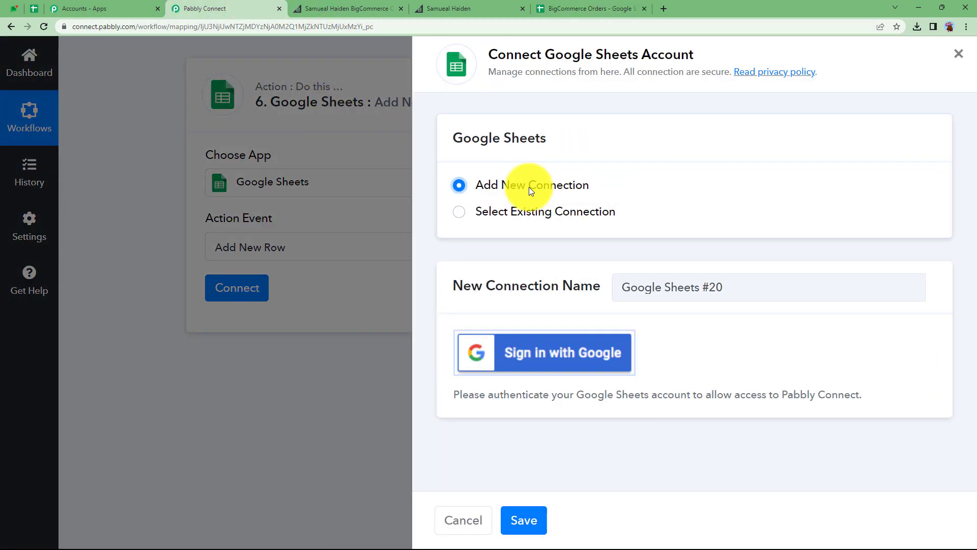
pyautogui.click(543, 357)
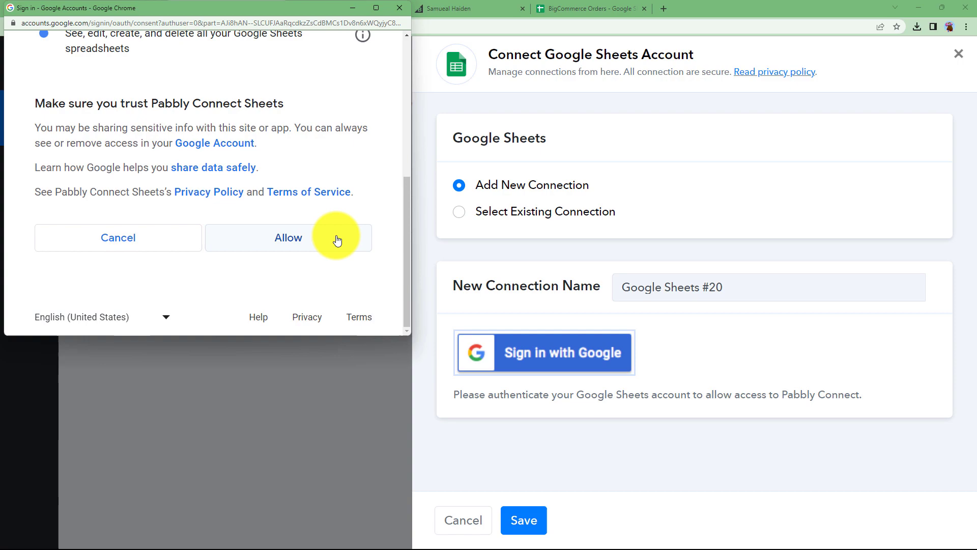
pyautogui.click(336, 238)
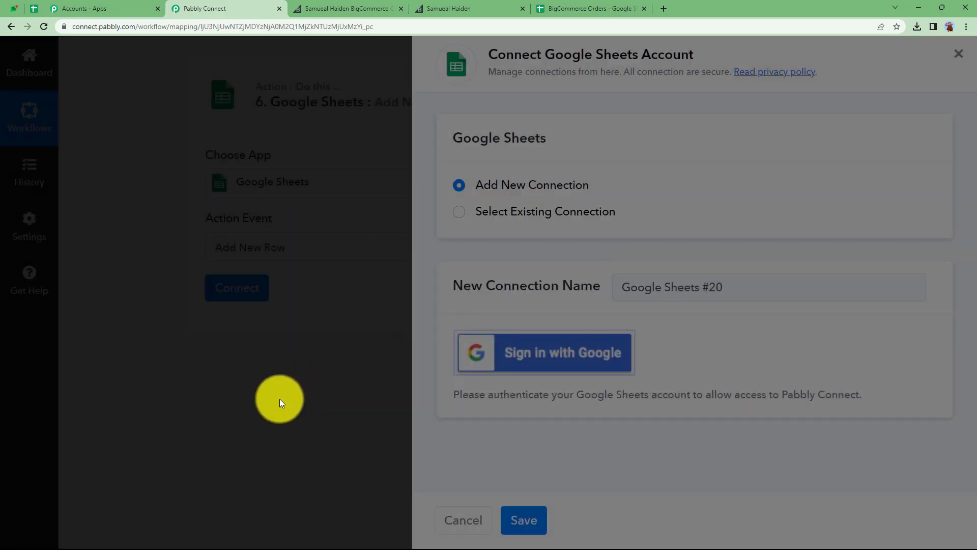
# - Select the BigCommerce Orders spreadsheet for the Add New Row action
pyautogui.scroll(-3, 284, 356)
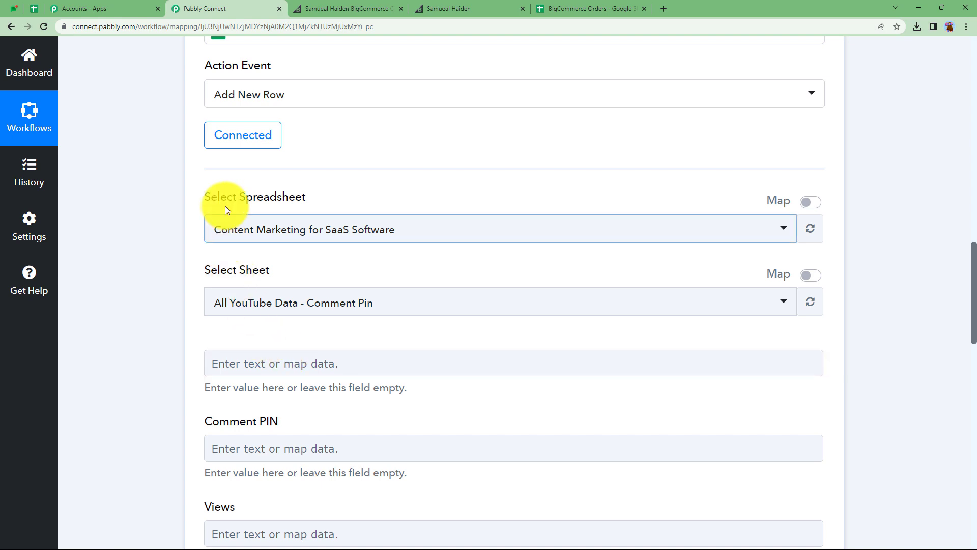
pyautogui.click(541, 4)
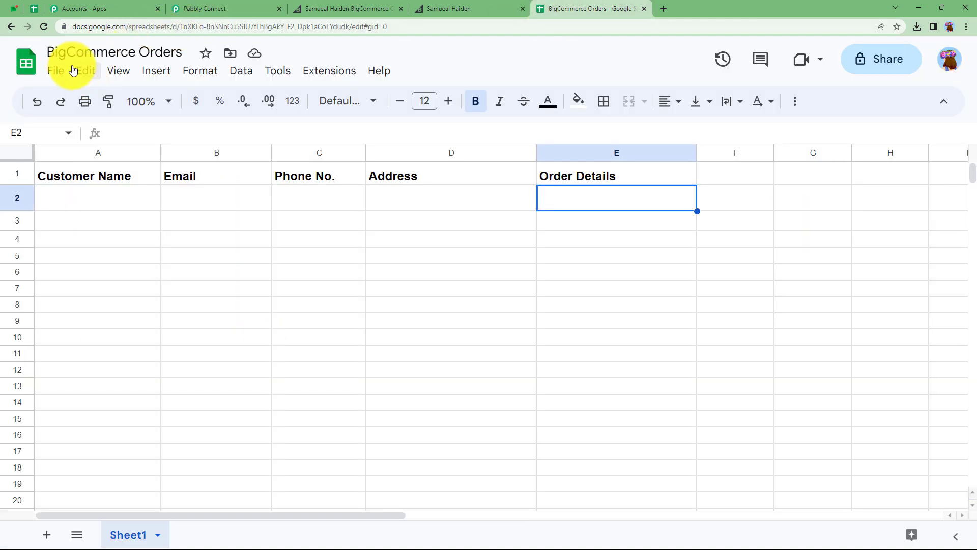
pyautogui.click(225, 5)
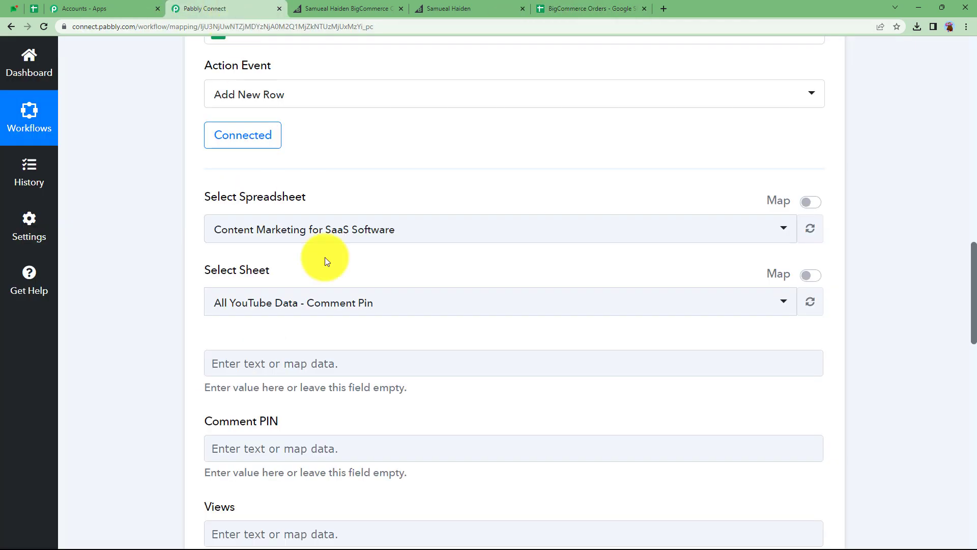
pyautogui.click(322, 226)
pyautogui.click(307, 326)
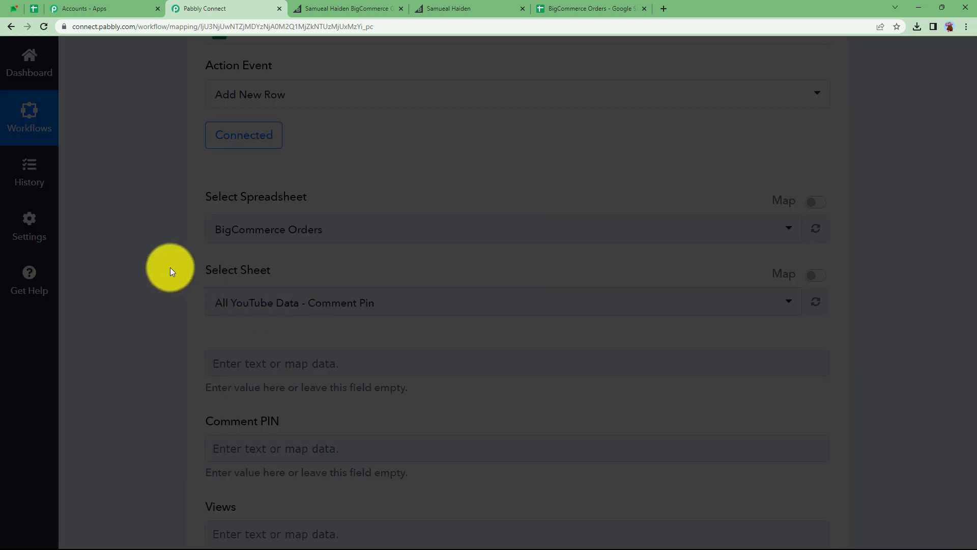
# - Compare with the open spreadsheet tab and choose Sheet1 as the target sheet
pyautogui.click(602, 9)
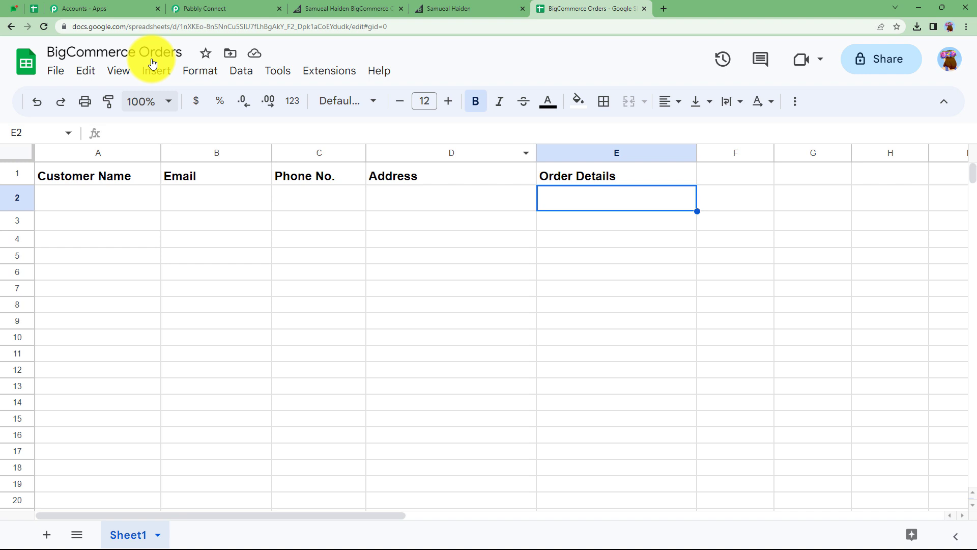
pyautogui.click(250, 7)
pyautogui.click(281, 317)
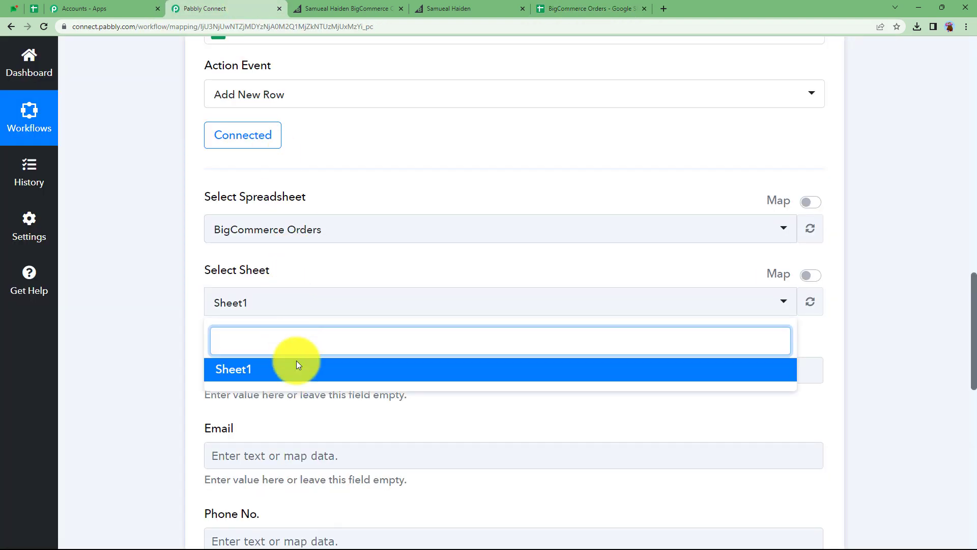
pyautogui.click(154, 310)
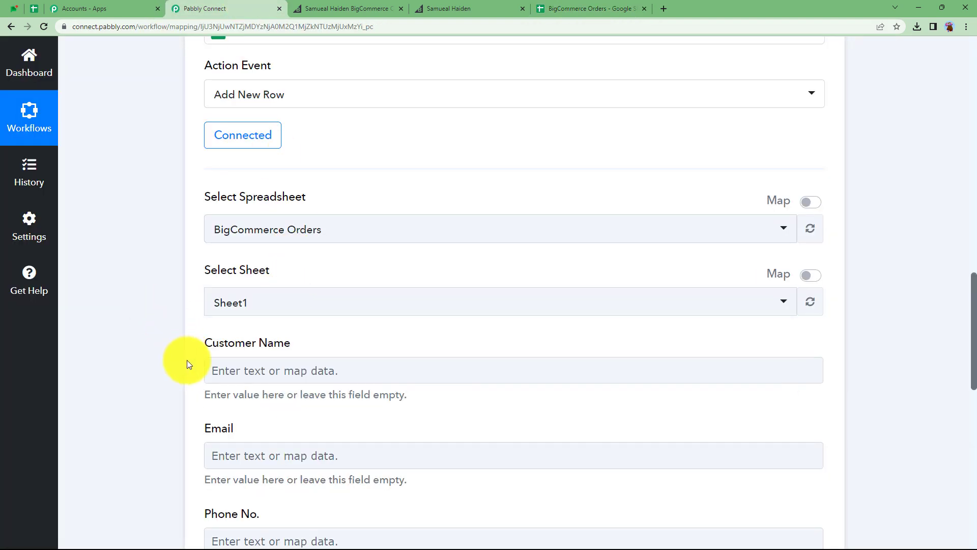
# - Map the Get Order By Id Billing Address First Name into the Customer Name field by searching the step data
pyautogui.scroll(-1, 187, 359)
pyautogui.scroll(-1, 234, 329)
pyautogui.click(255, 273)
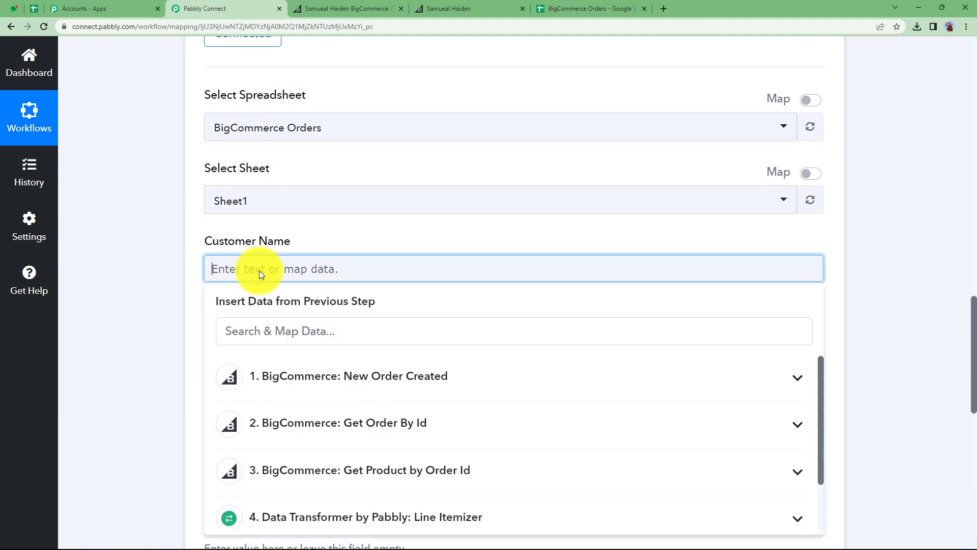
pyautogui.scroll(-2, 233, 387)
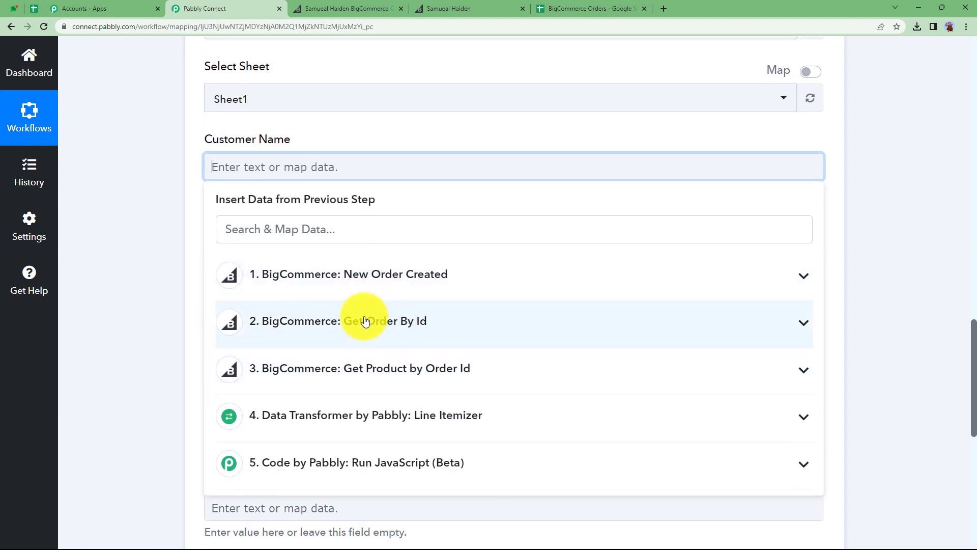
pyautogui.click(395, 328)
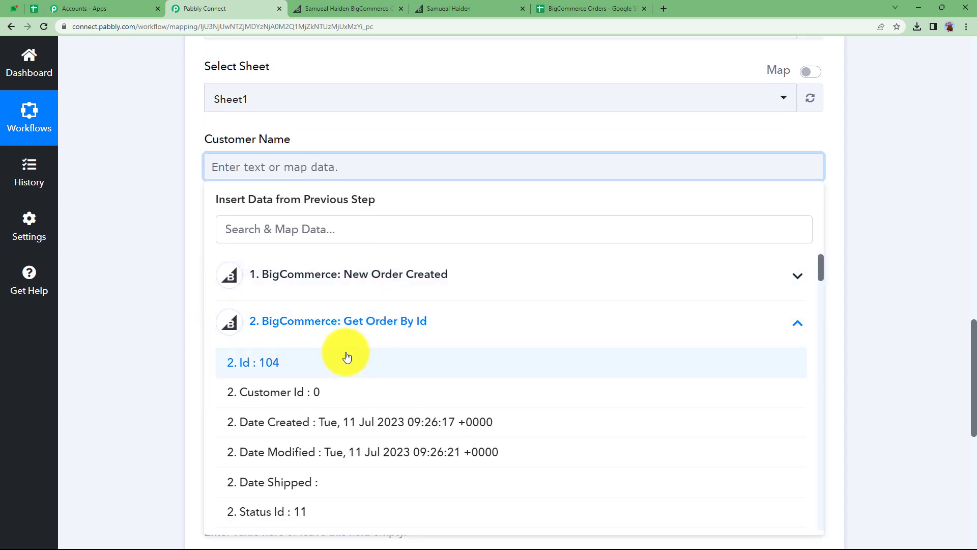
pyautogui.click(320, 229)
pyautogui.write('jane')
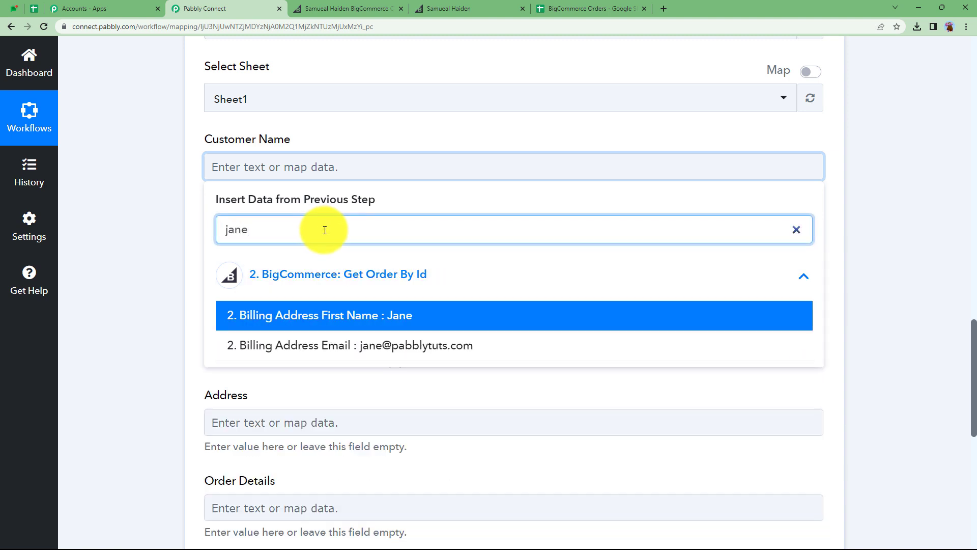
pyautogui.click(354, 317)
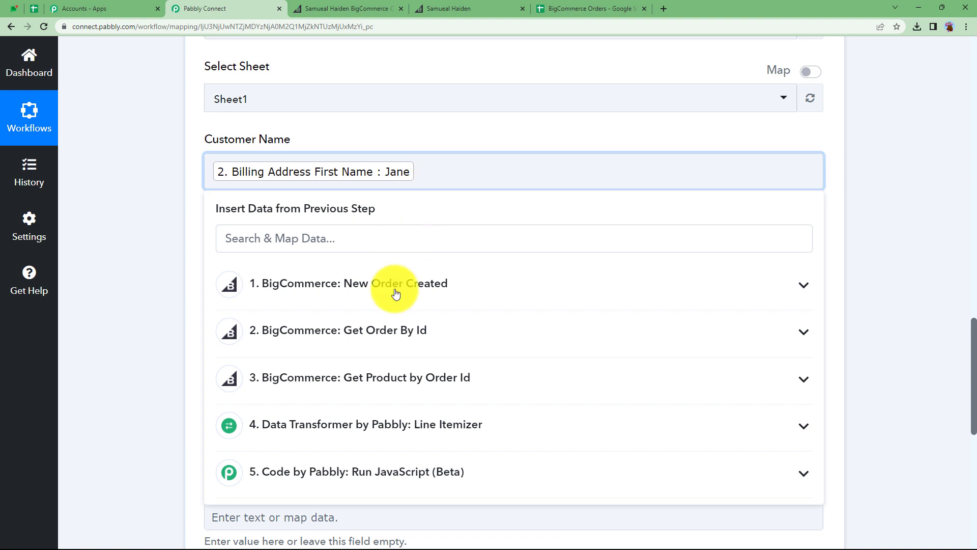
# - Add the Get Order By Id Billing Address Last Name to the Customer Name field by searching for eyre
pyautogui.click(388, 331)
pyautogui.click(371, 235)
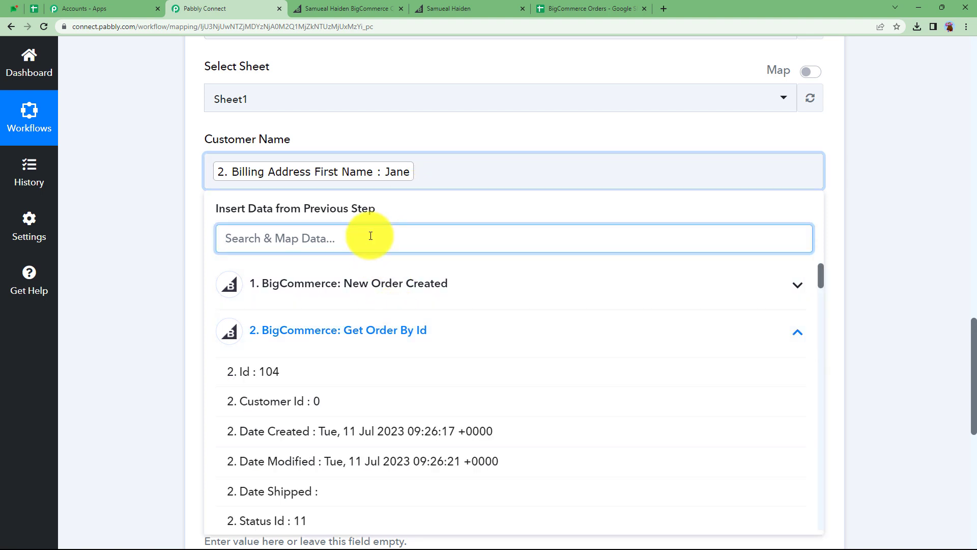
pyautogui.write('eyre')
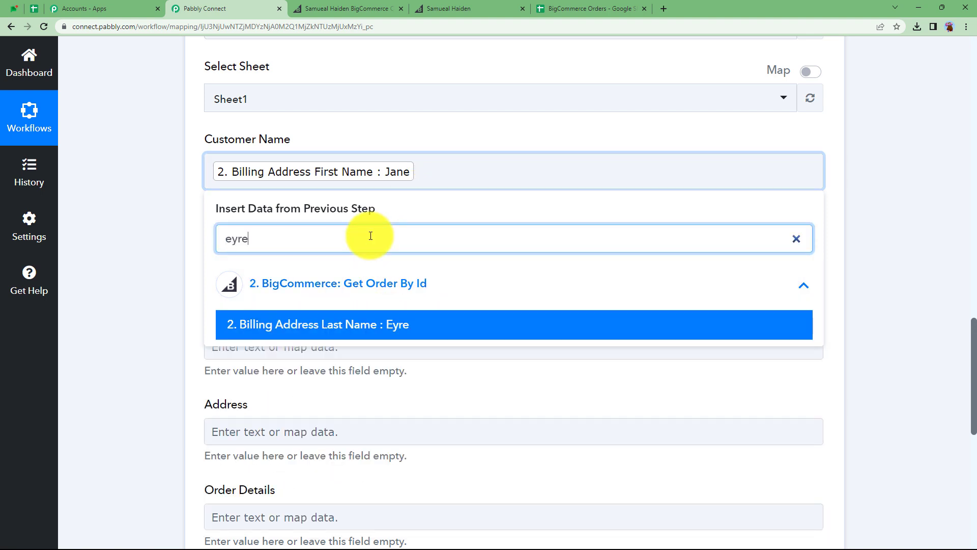
pyautogui.click(395, 324)
pyautogui.click(182, 264)
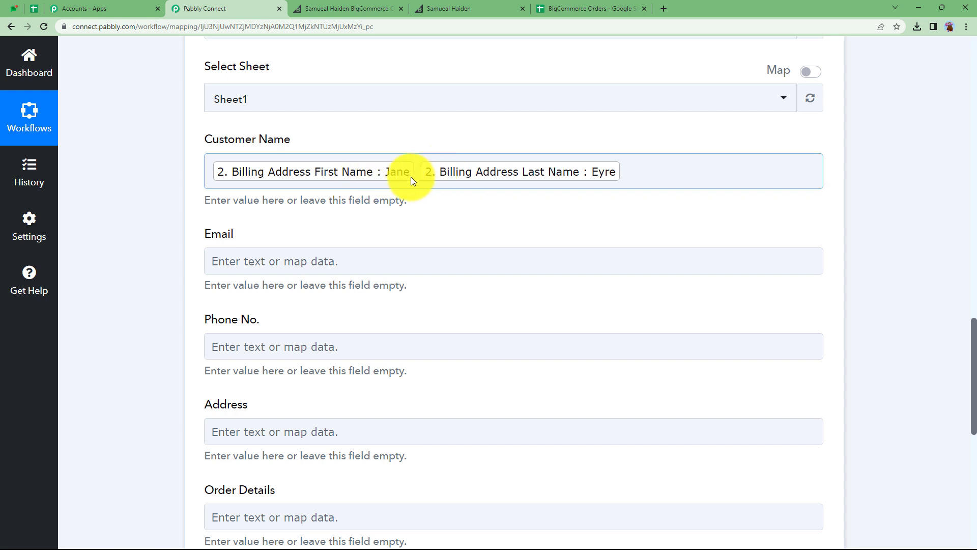
# - Map the Get Order By Id Billing Address Email into the Email field by searching for @
pyautogui.click(239, 257)
pyautogui.click(252, 325)
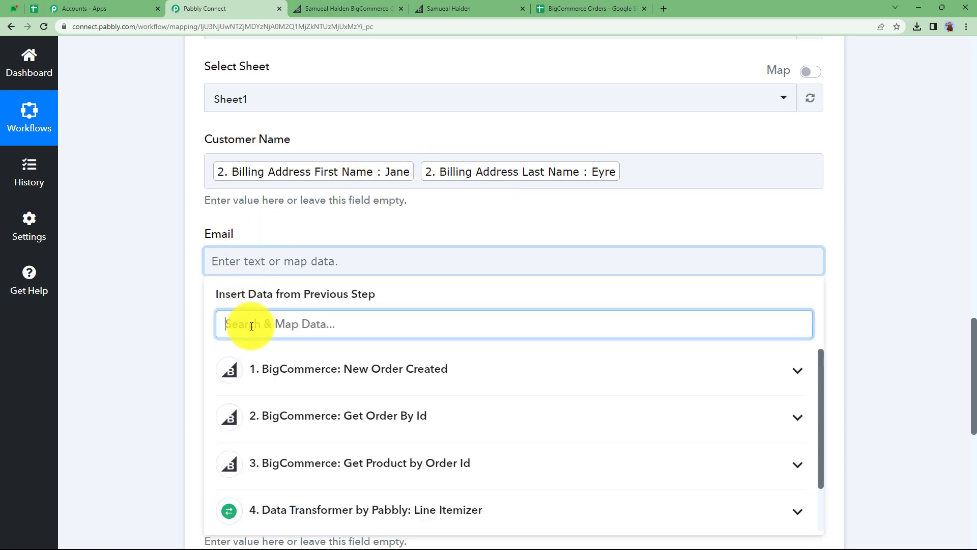
pyautogui.write('@')
pyautogui.click(284, 410)
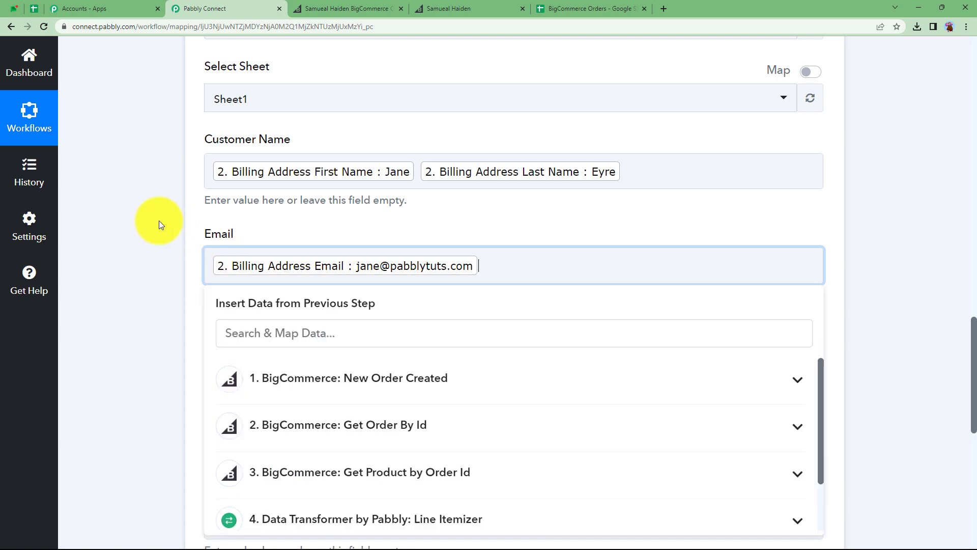
pyautogui.click(159, 221)
# - Map the Billing Address Phone from Get Order By Id into the Phone No. field by searching for 07
pyautogui.click(237, 360)
pyautogui.click(246, 416)
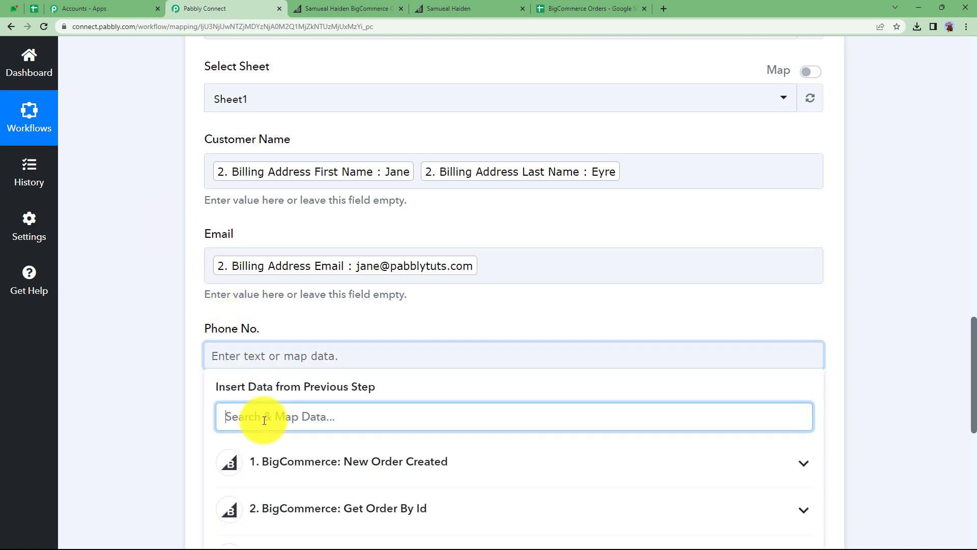
pyautogui.write('07')
pyautogui.scroll(-2, 244, 432)
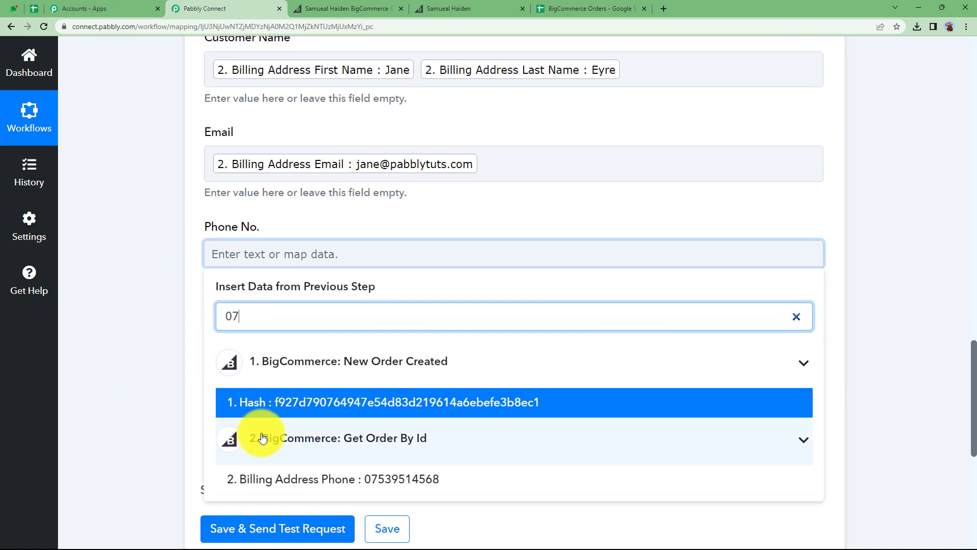
pyautogui.click(346, 479)
pyautogui.click(160, 268)
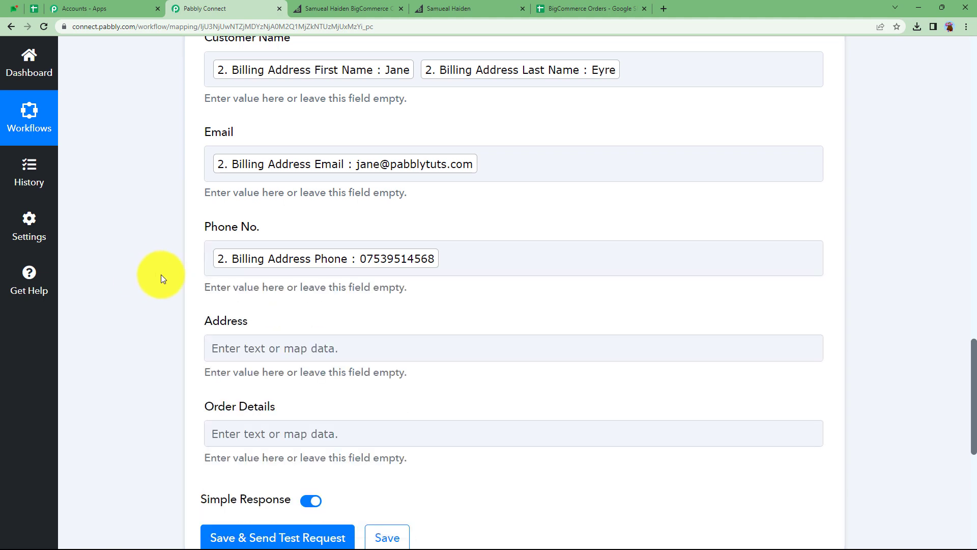
# - Map the Billing Address Street 1 into the Address field by searching the step data for 11
pyautogui.scroll(-2, 160, 274)
pyautogui.click(208, 245)
pyautogui.click(278, 311)
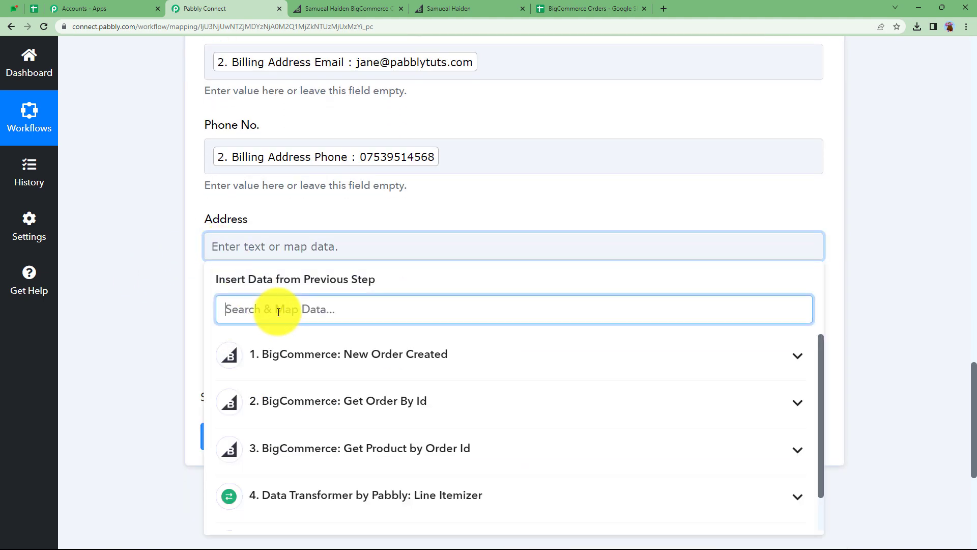
pyautogui.write('11')
pyautogui.click(315, 484)
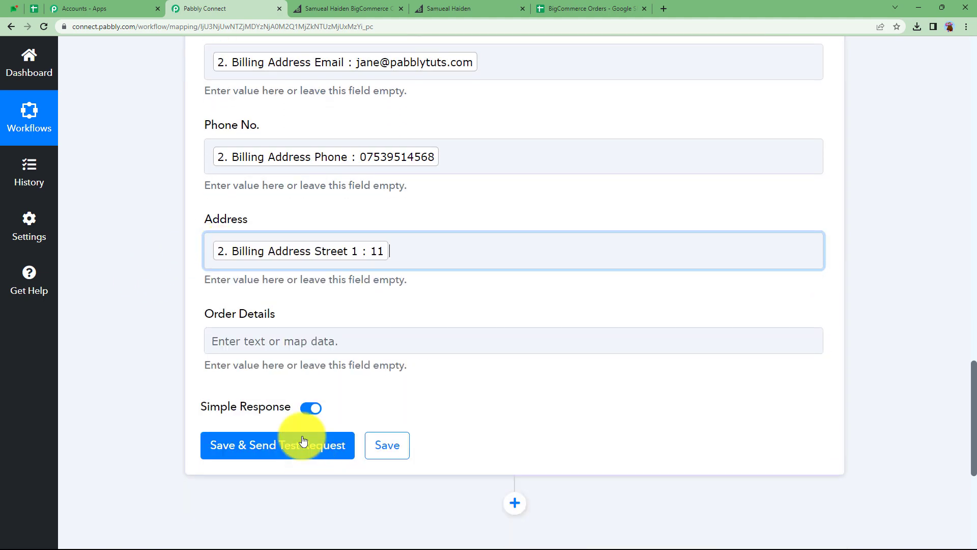
# - Append Billing Address Street 2 and Billing Address City to the Address field by searching for park and bho
pyautogui.click(392, 257)
pyautogui.click(294, 324)
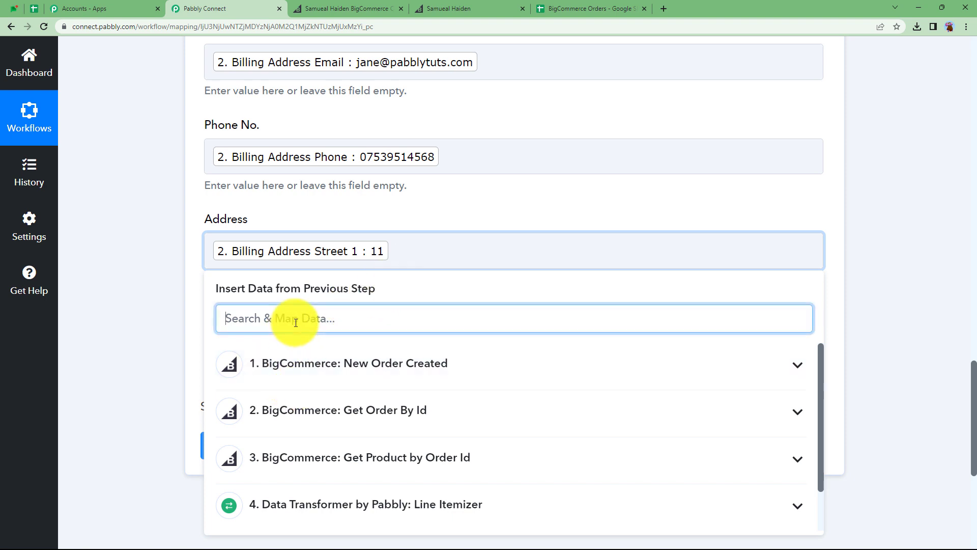
pyautogui.write('park')
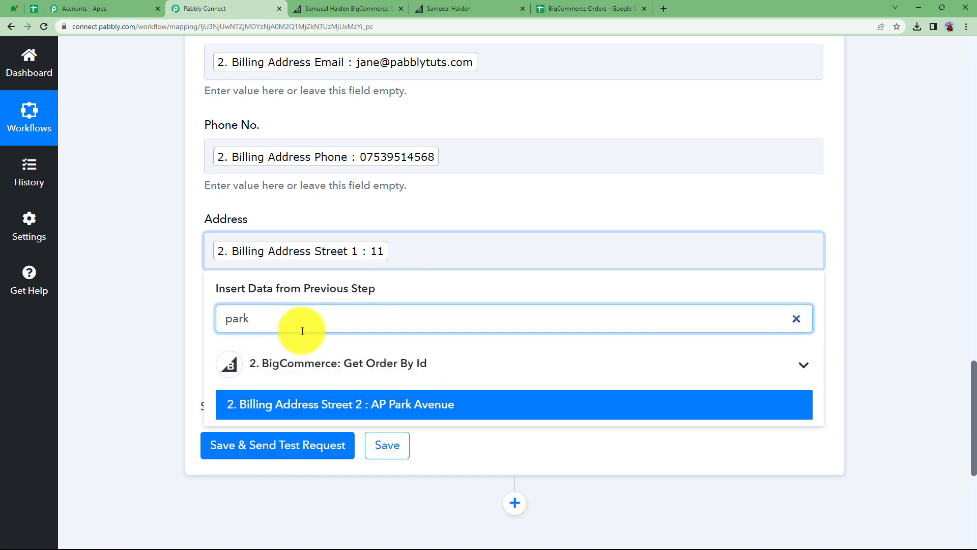
pyautogui.click(327, 403)
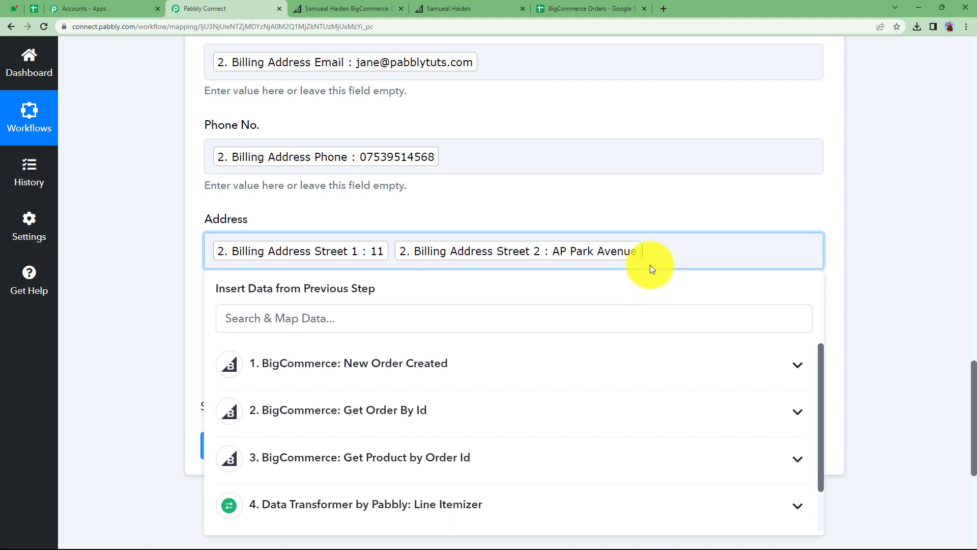
pyautogui.click(400, 320)
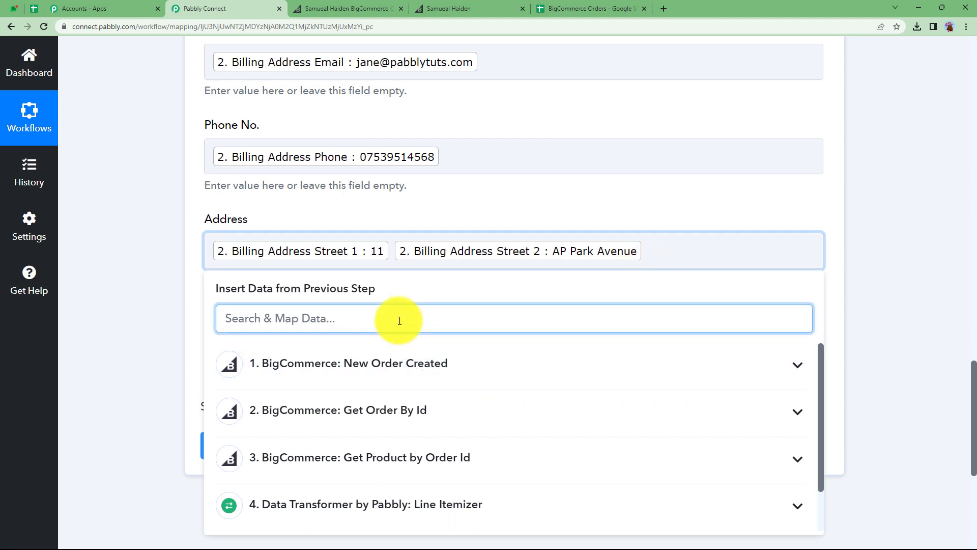
pyautogui.write('bho')
pyautogui.click(415, 403)
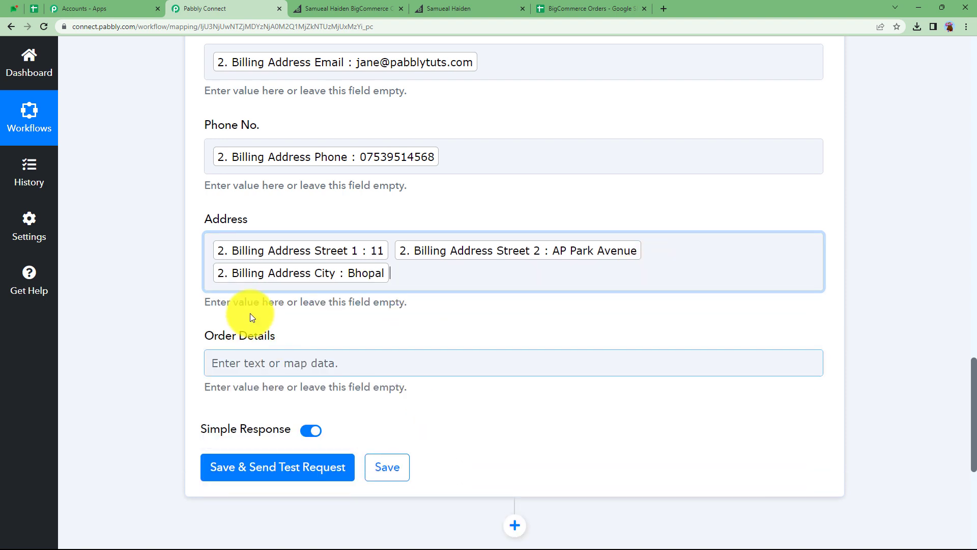
pyautogui.click(176, 267)
# - Map the Run JavaScript Output Result into Order Details, then save the action and send a test request
pyautogui.click(247, 360)
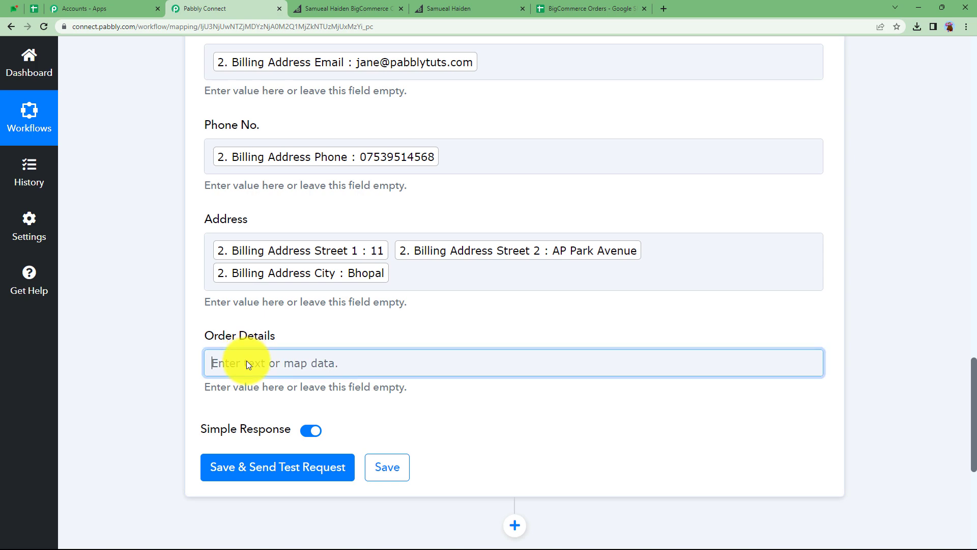
pyautogui.scroll(-3, 141, 356)
pyautogui.scroll(-2, 140, 353)
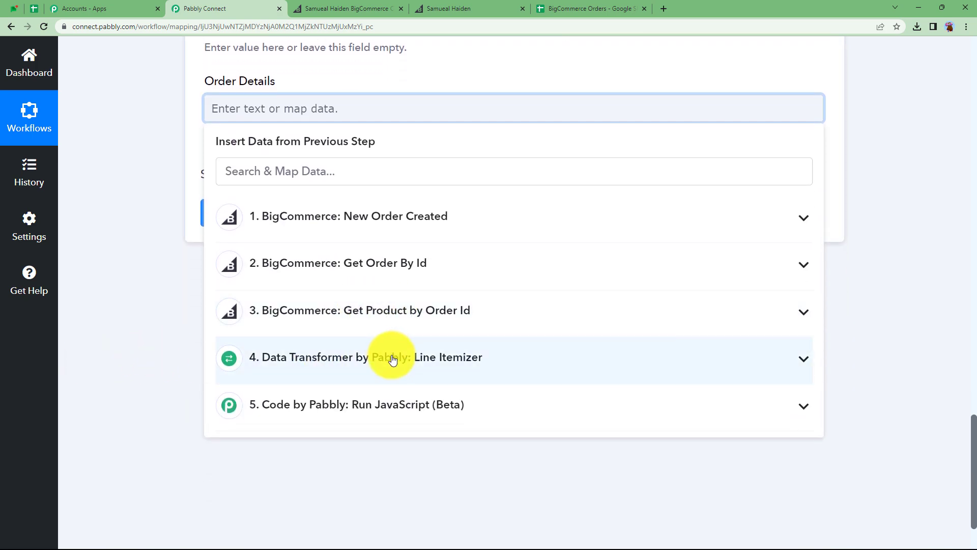
pyautogui.click(303, 407)
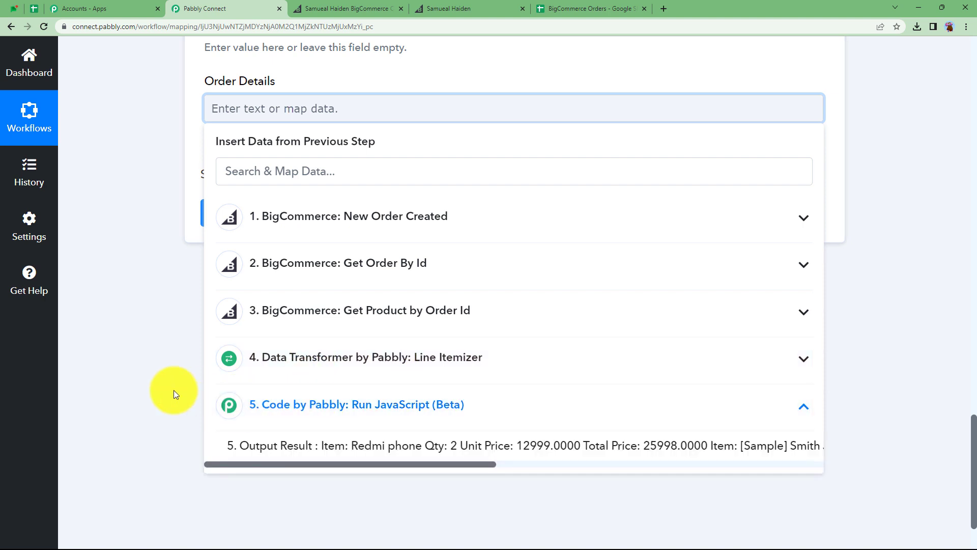
pyautogui.click(294, 446)
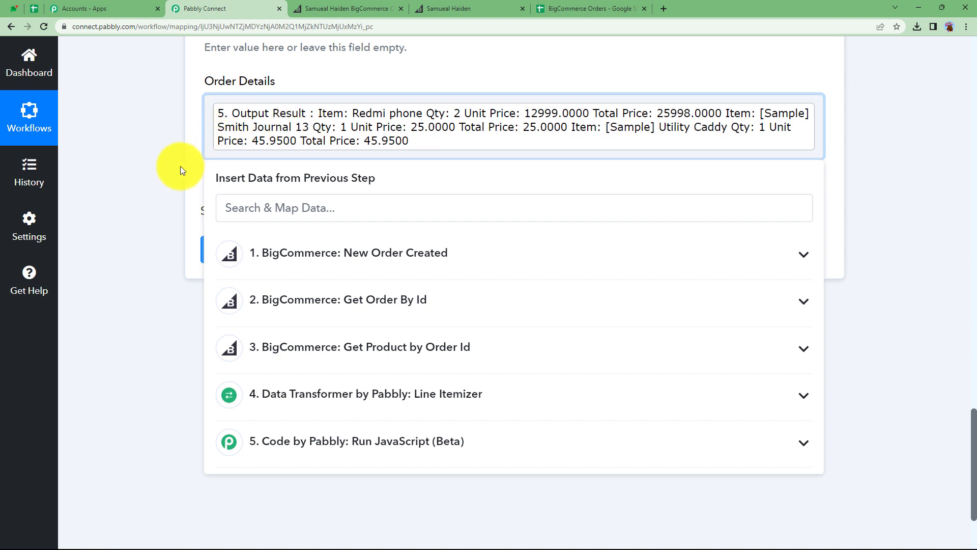
pyautogui.click(179, 166)
pyautogui.click(239, 249)
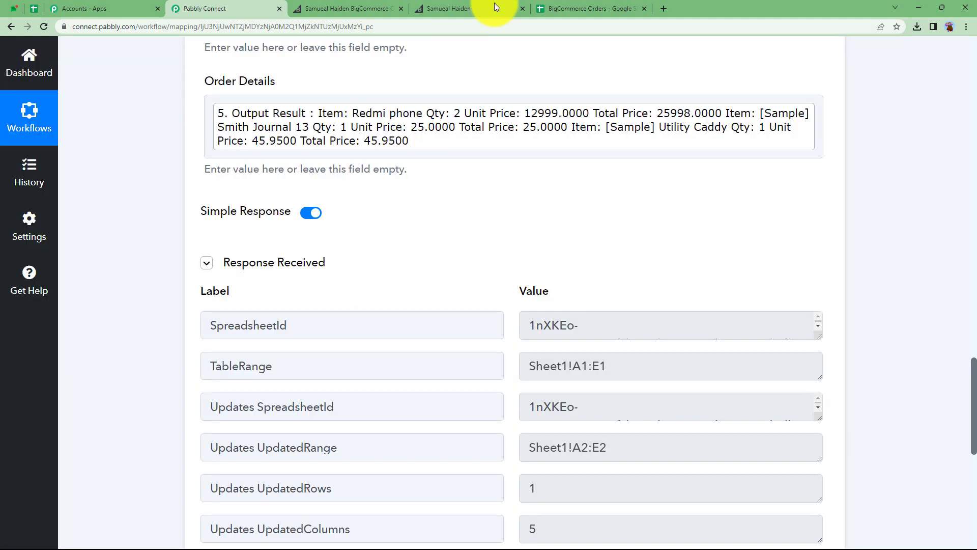
# - Check the added row in the BigCommerce Orders sheet, enlarging row 2 and widening the Order Details column
pyautogui.click(555, 9)
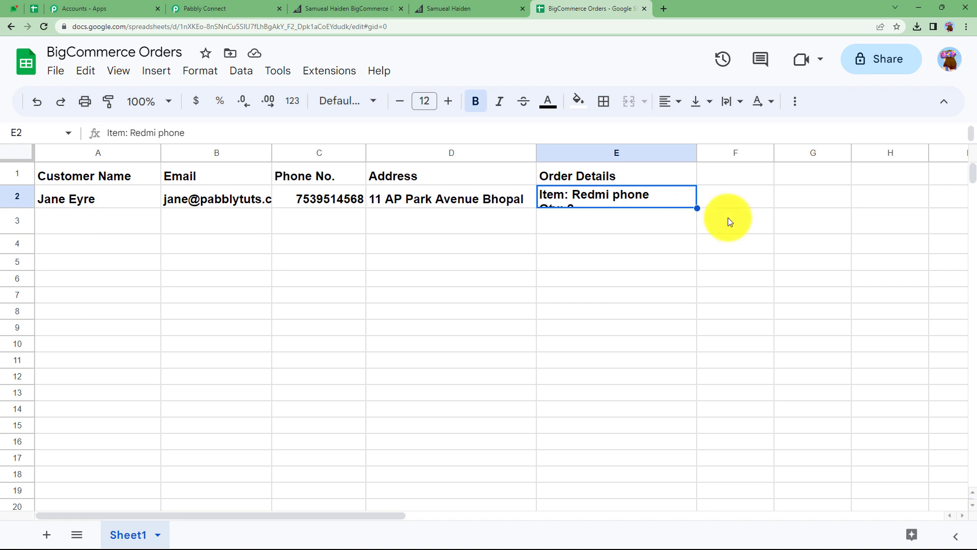
pyautogui.moveTo(20, 205); pyautogui.dragTo(47, 439)
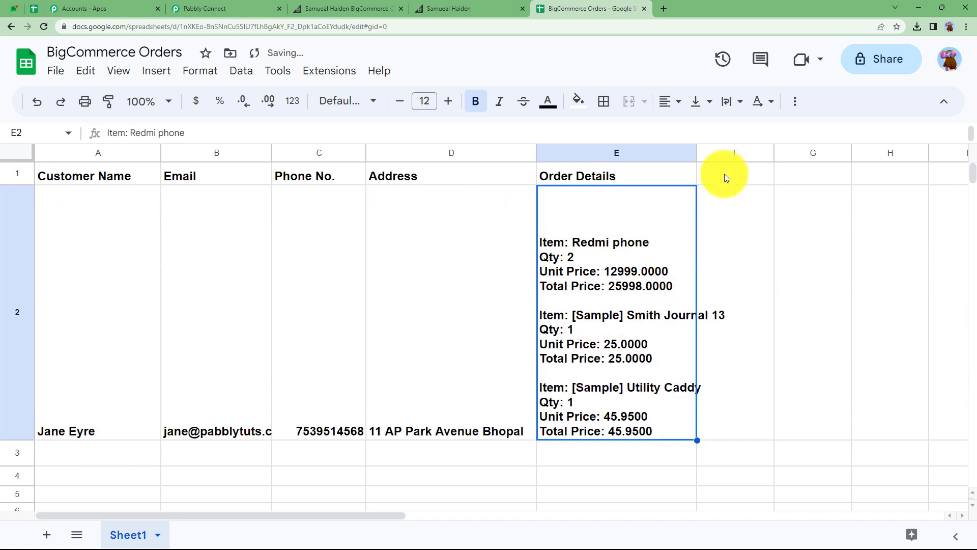
pyautogui.moveTo(697, 154); pyautogui.dragTo(746, 170)
pyautogui.click(801, 279)
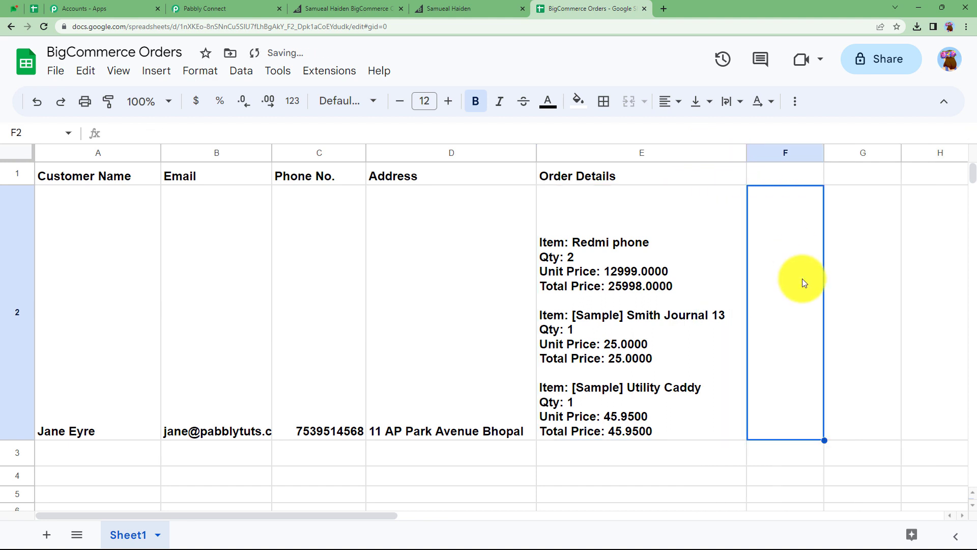
pyautogui.scroll(-1, 299, 325)
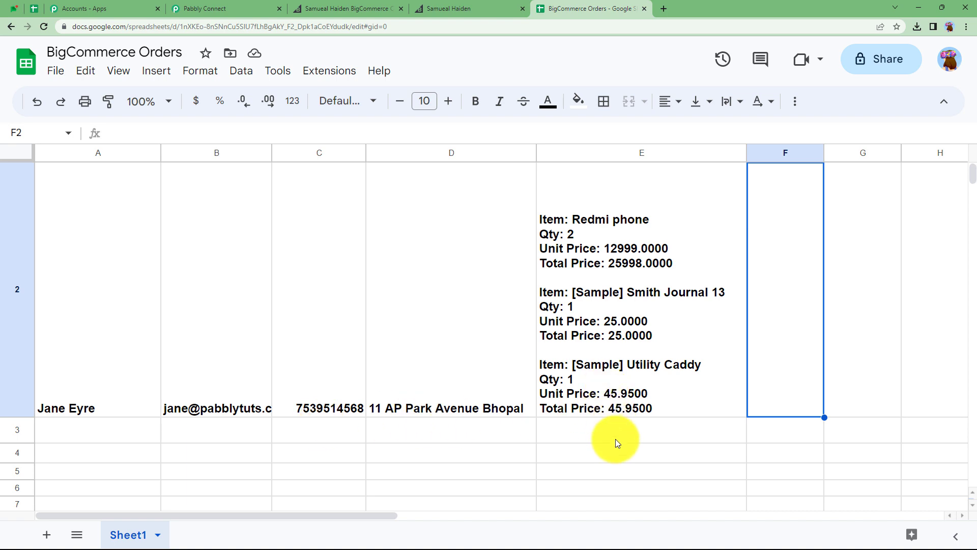
# - Return to the workflow and review its steps, including the Get Product by Order Id response data
pyautogui.click(183, 8)
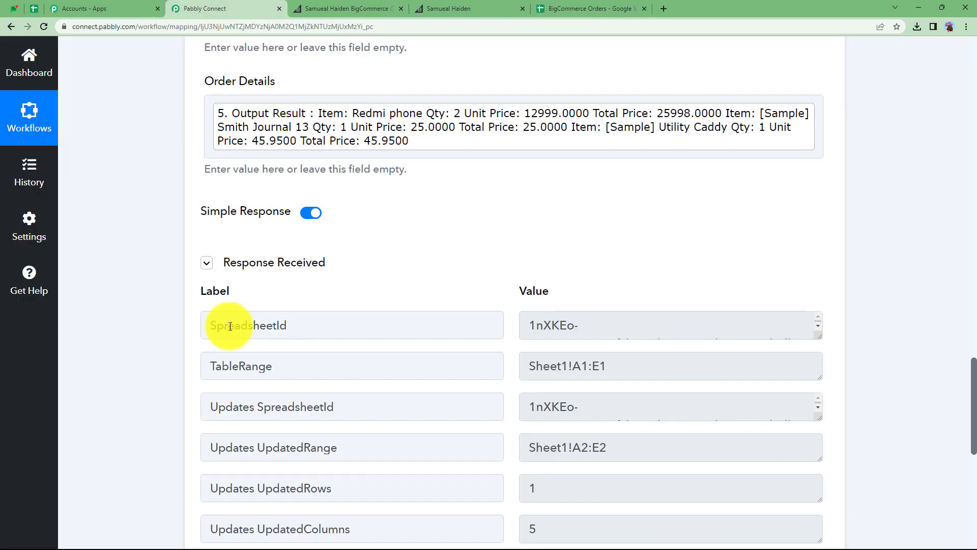
pyautogui.scroll(10, 102, 328)
pyautogui.scroll(9, 102, 327)
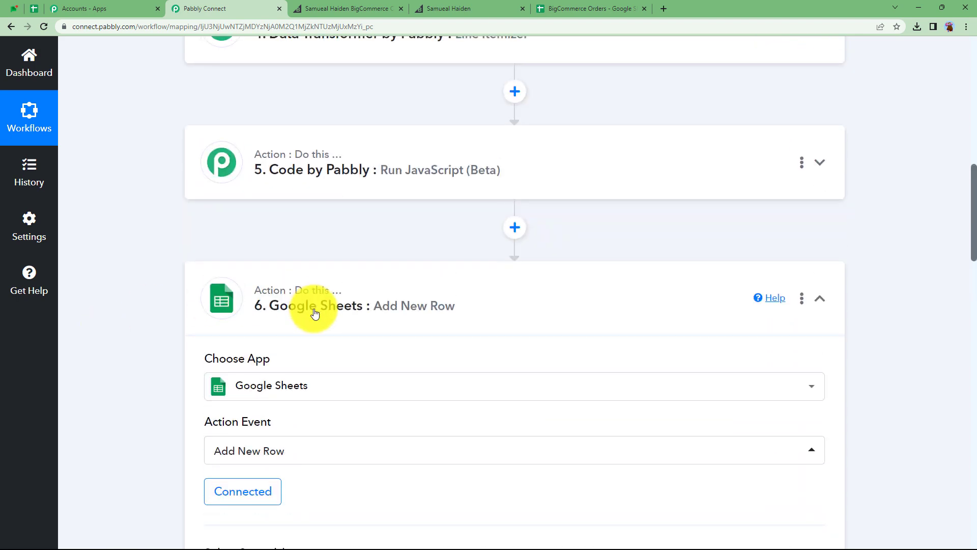
pyautogui.click(314, 309)
pyautogui.scroll(2, 145, 351)
pyautogui.scroll(12, 145, 350)
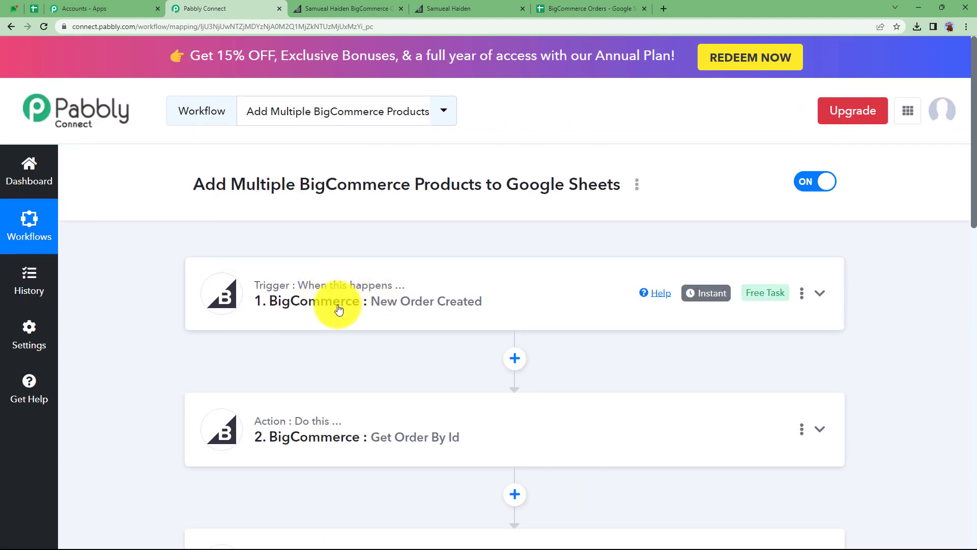
pyautogui.scroll(-5, 229, 343)
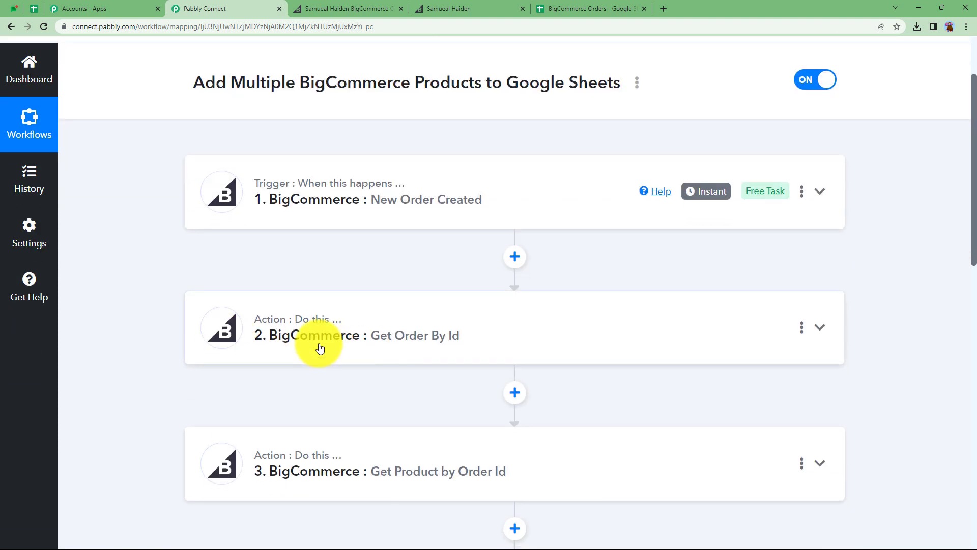
pyautogui.scroll(-3, 308, 356)
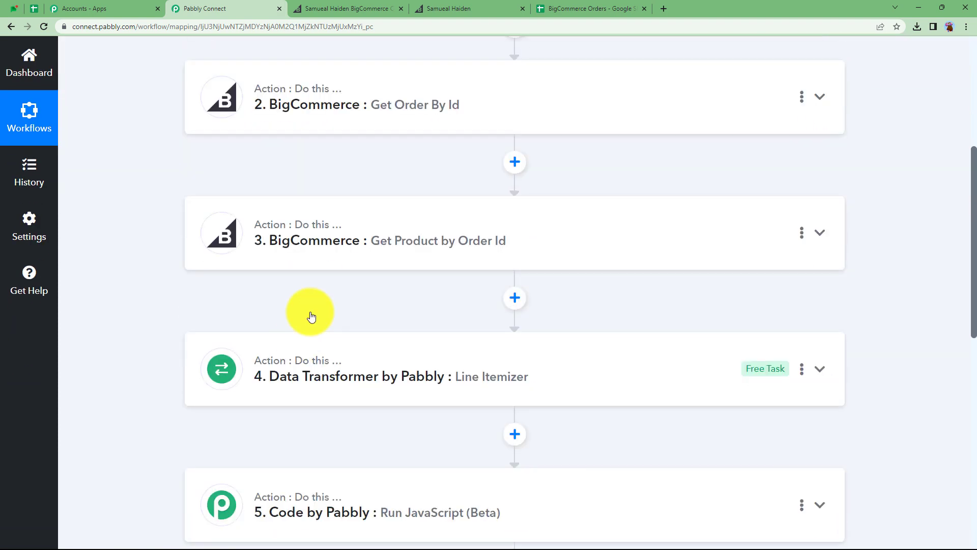
pyautogui.click(309, 219)
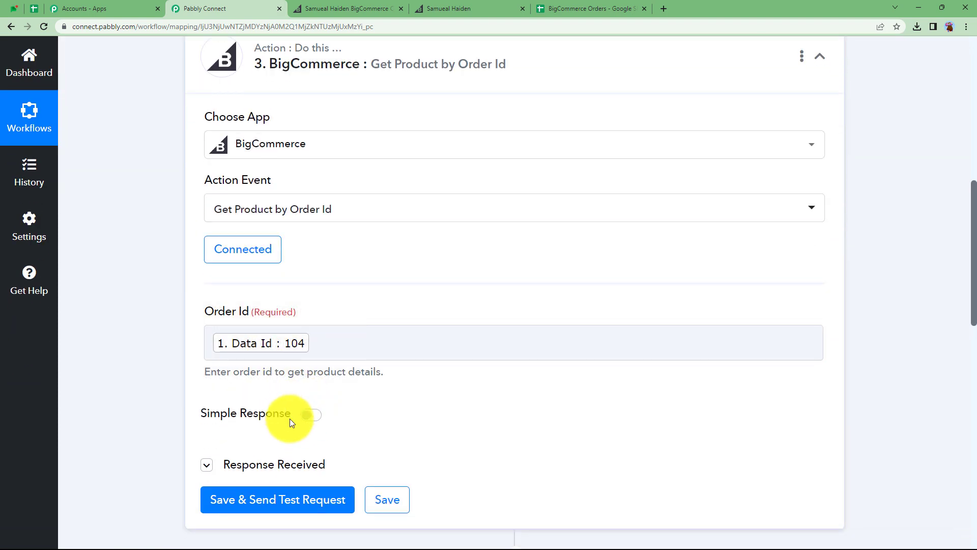
pyautogui.scroll(-2, 168, 407)
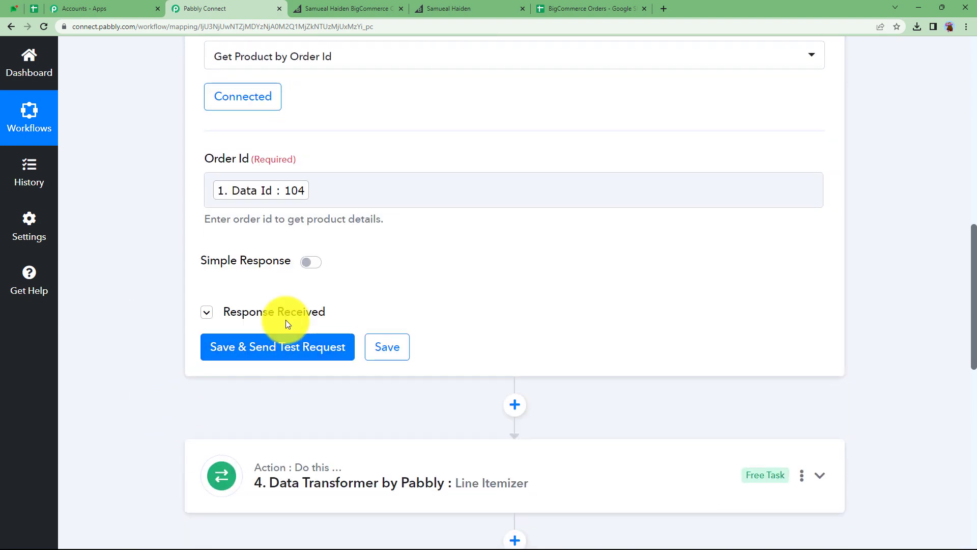
pyautogui.click(288, 315)
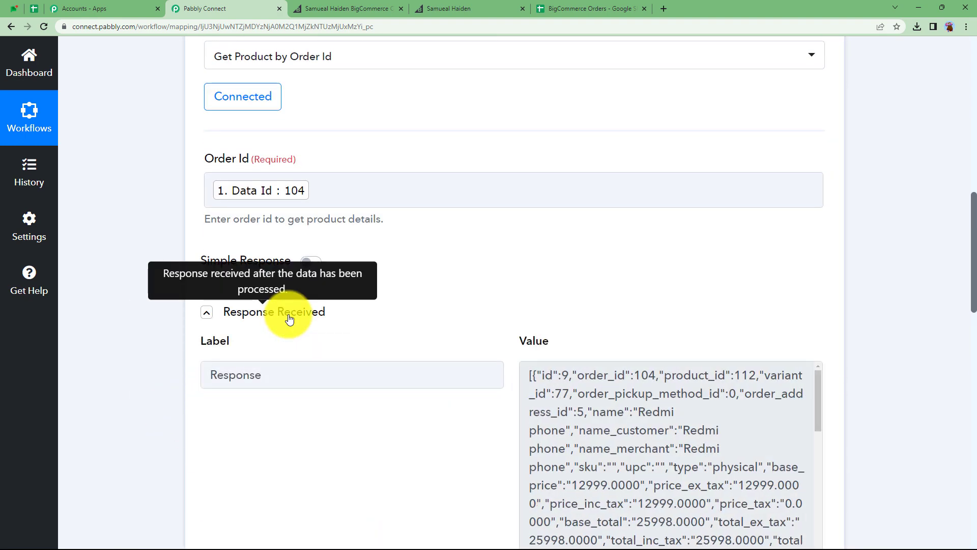
pyautogui.click(288, 315)
pyautogui.scroll(7, 288, 316)
pyautogui.click(299, 263)
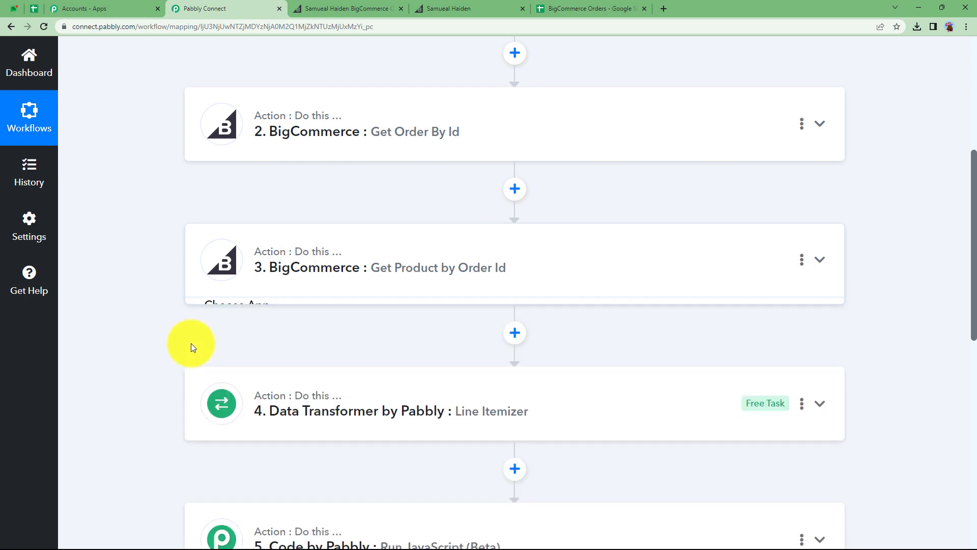
pyautogui.scroll(-2, 290, 300)
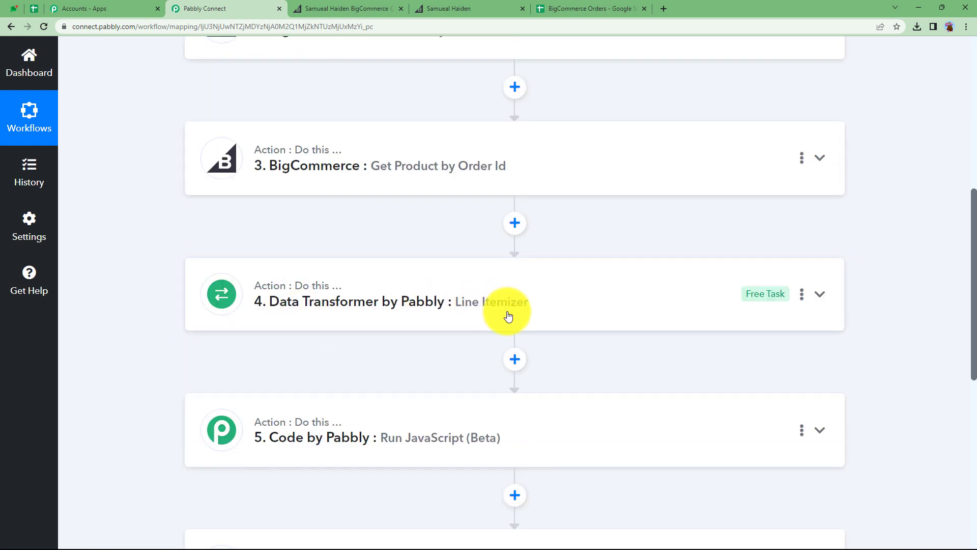
pyautogui.scroll(-3, 172, 365)
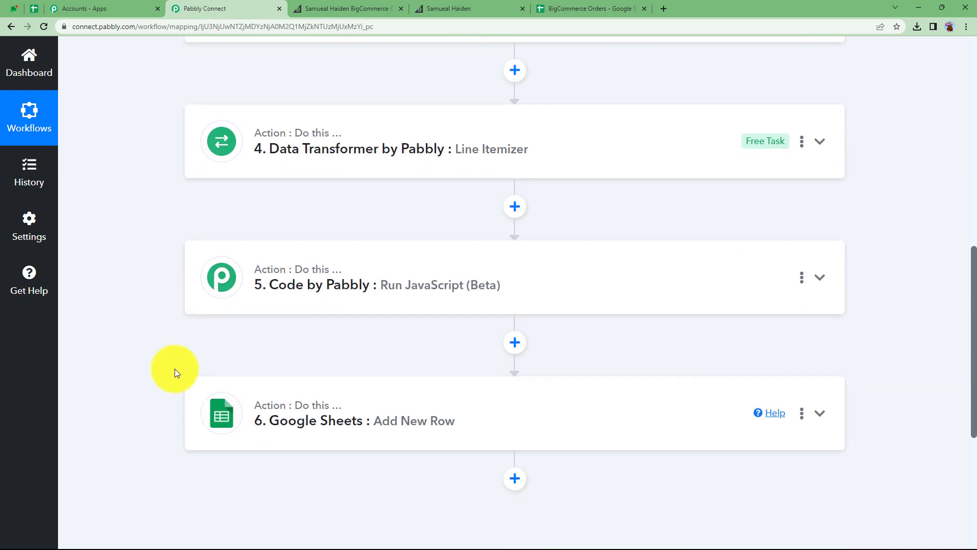
# - Expand the Code by Pabbly Run JavaScript step to review its code, then collapse it and open its step options
pyautogui.click(385, 303)
pyautogui.scroll(-7, 77, 438)
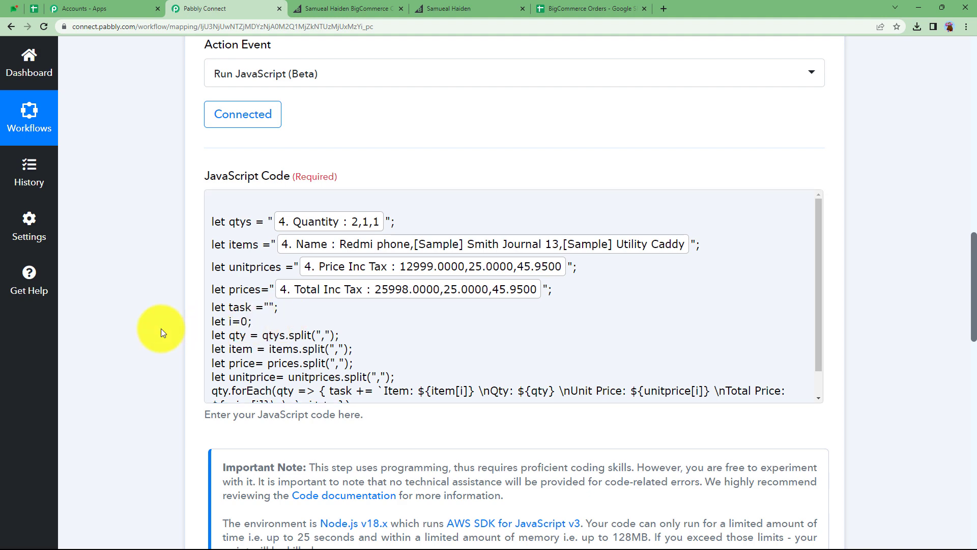
pyautogui.scroll(7, 162, 328)
pyautogui.click(259, 283)
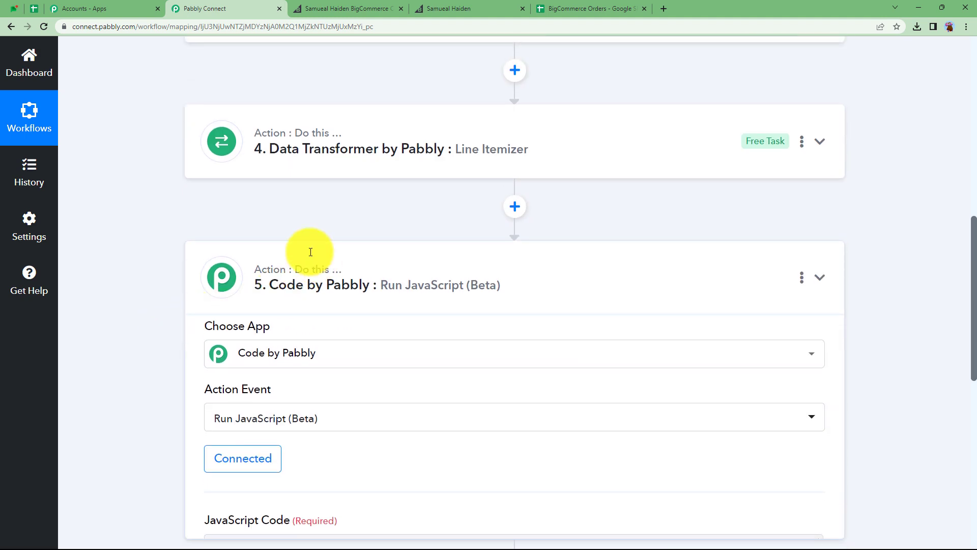
pyautogui.click(802, 277)
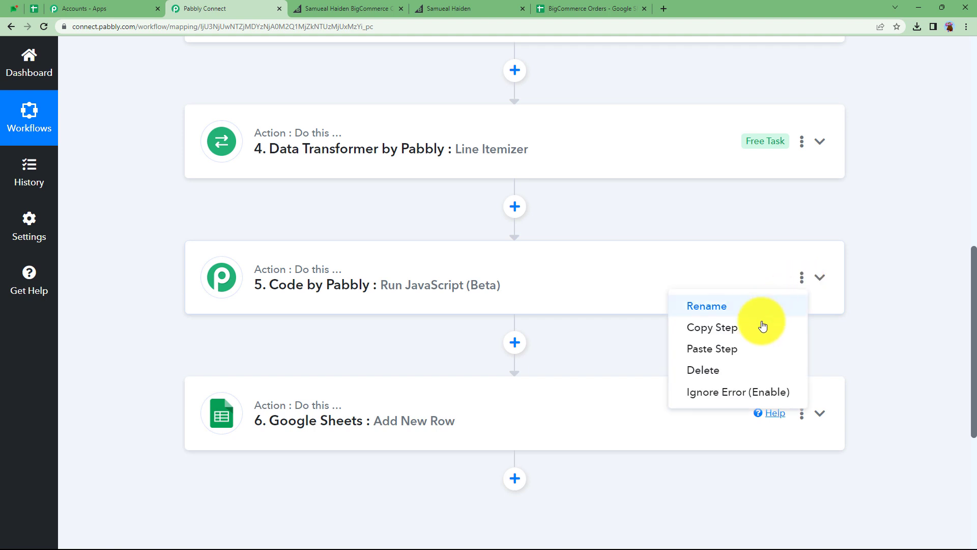
pyautogui.click(721, 337)
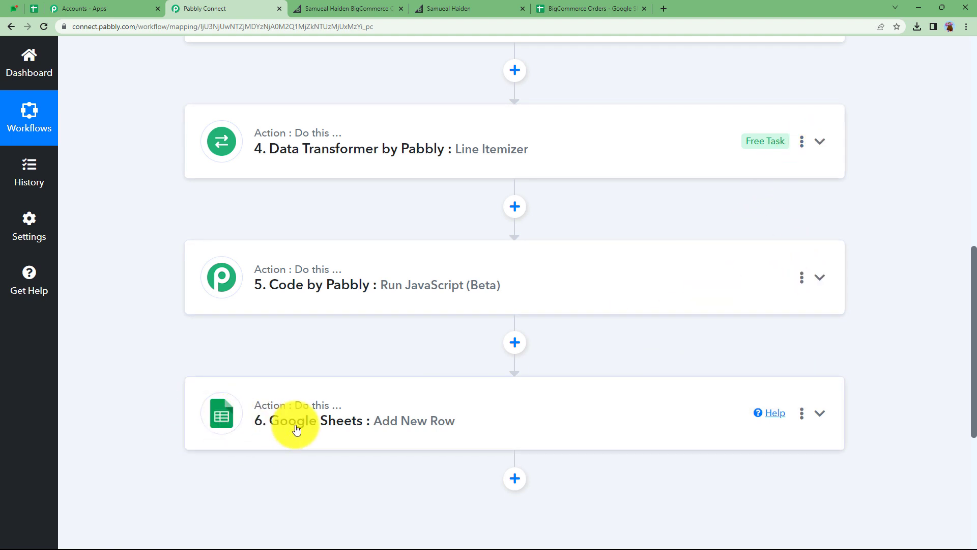
# - Glance at the itemized row in the BigCommerce Orders sheet, then return to the workflow and scroll to its top
pyautogui.click(571, 6)
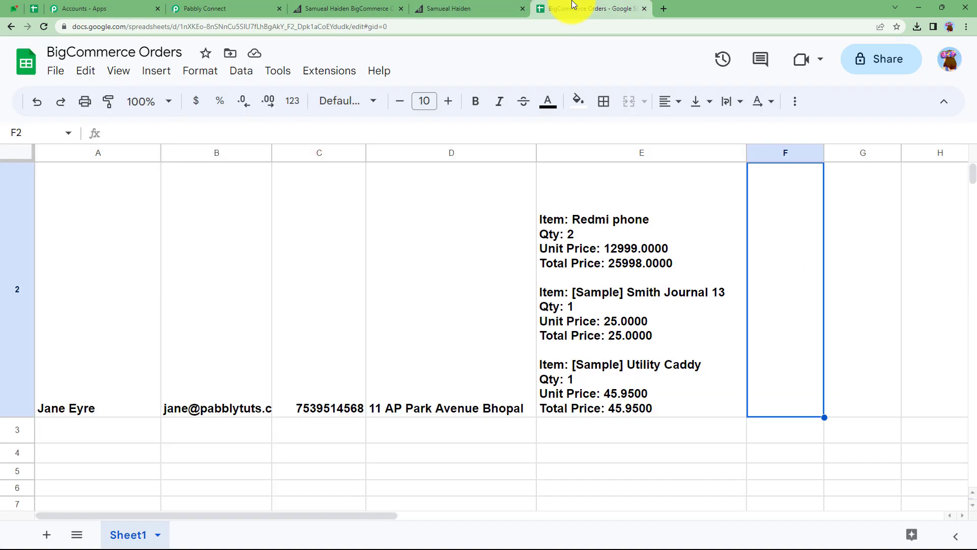
pyautogui.click(171, 4)
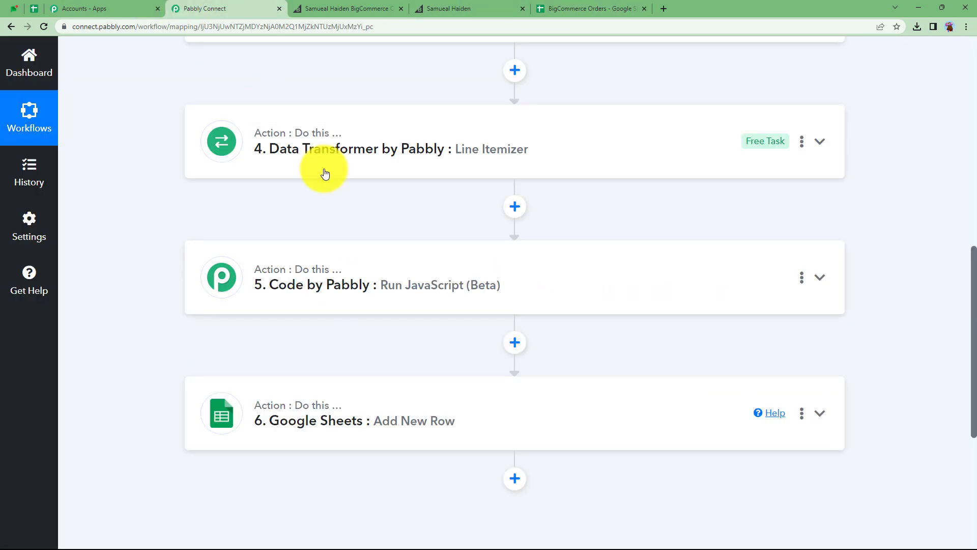
pyautogui.scroll(5, 371, 287)
pyautogui.scroll(4, 370, 289)
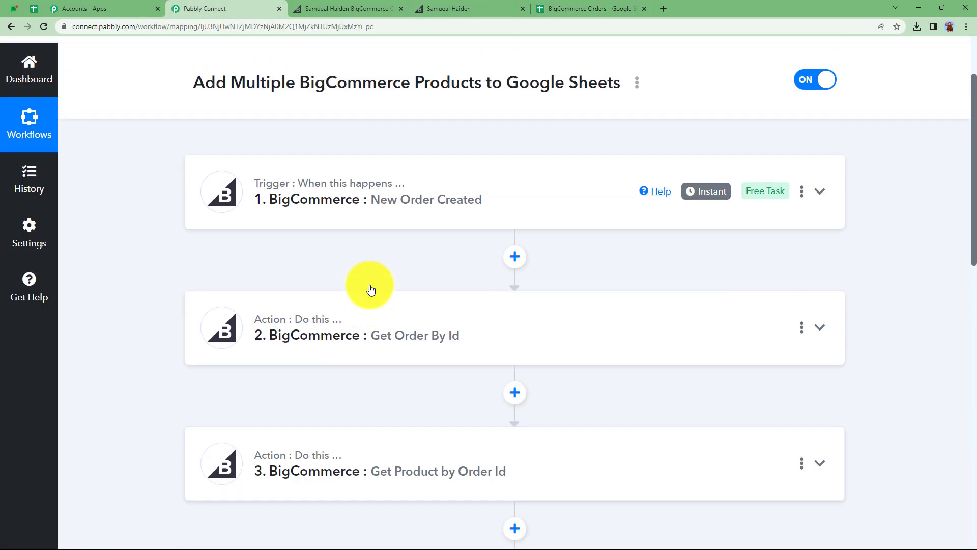